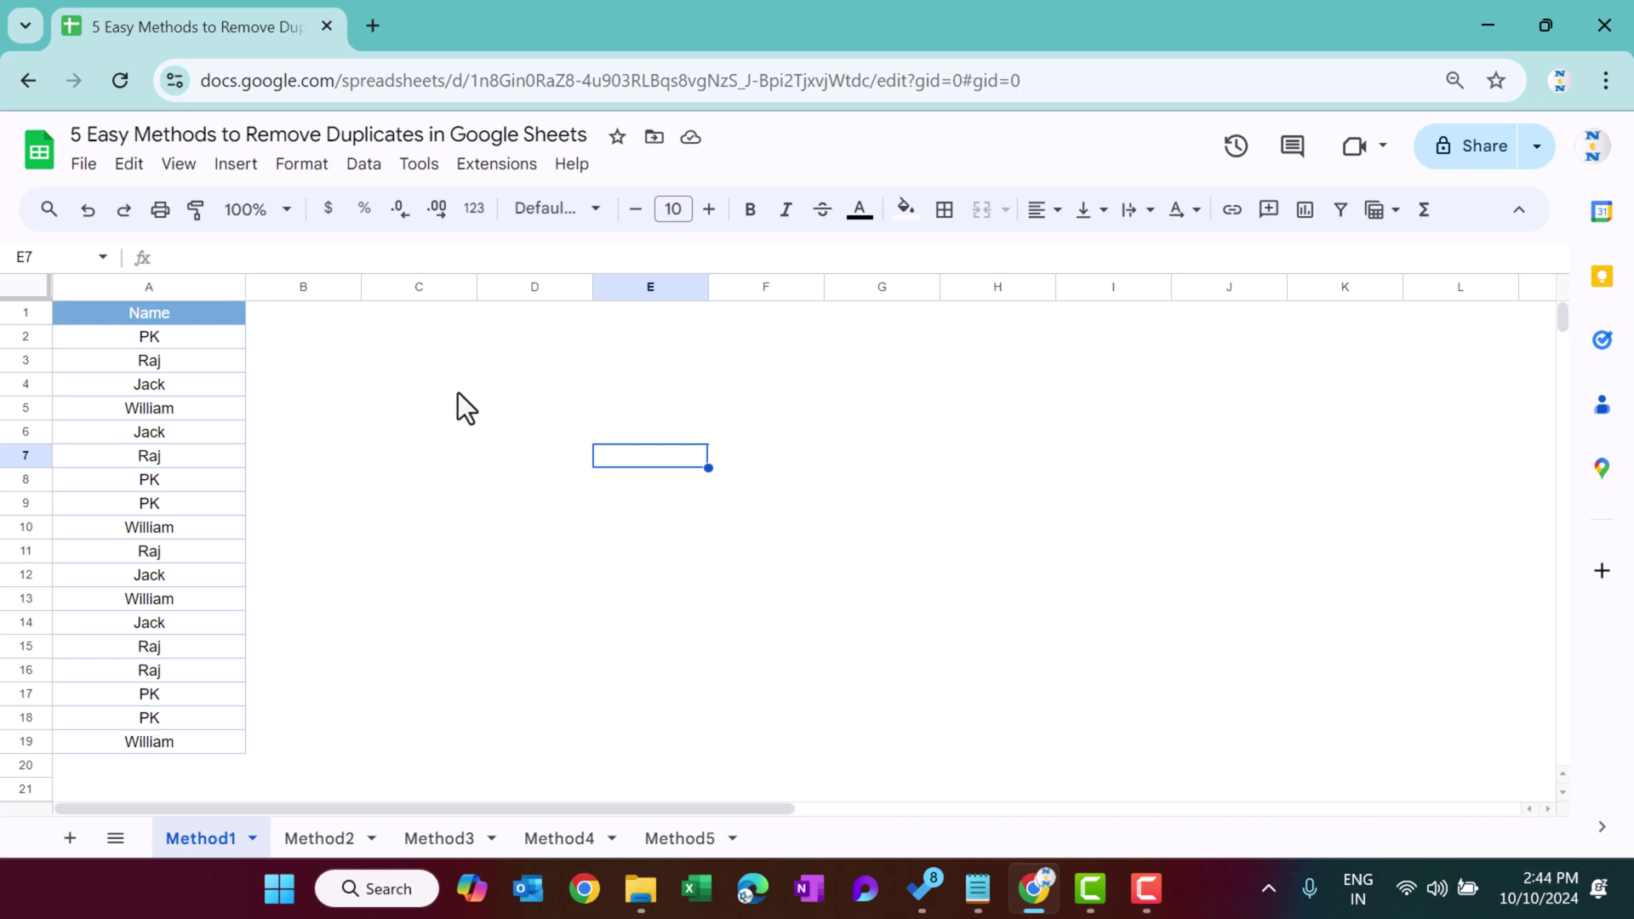
# Select the Name list A1:A19 with header and reach Data cleanup's Remove duplicates option.
pyautogui.click(183, 316)
pyautogui.moveTo(168, 337); pyautogui.dragTo(166, 740)
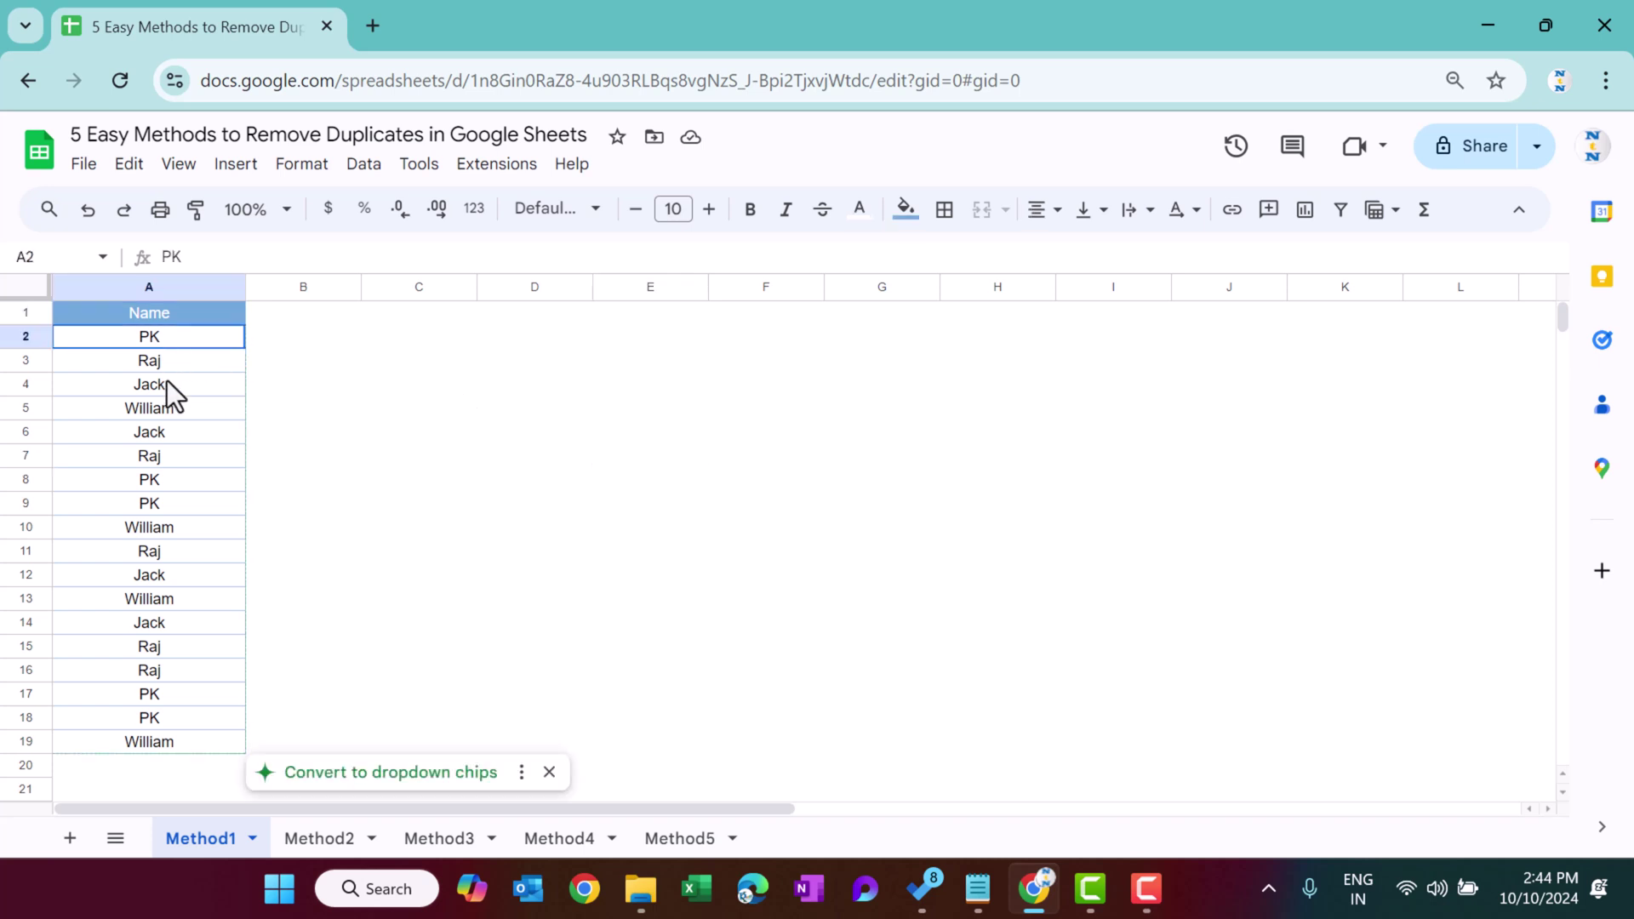
pyautogui.click(409, 552)
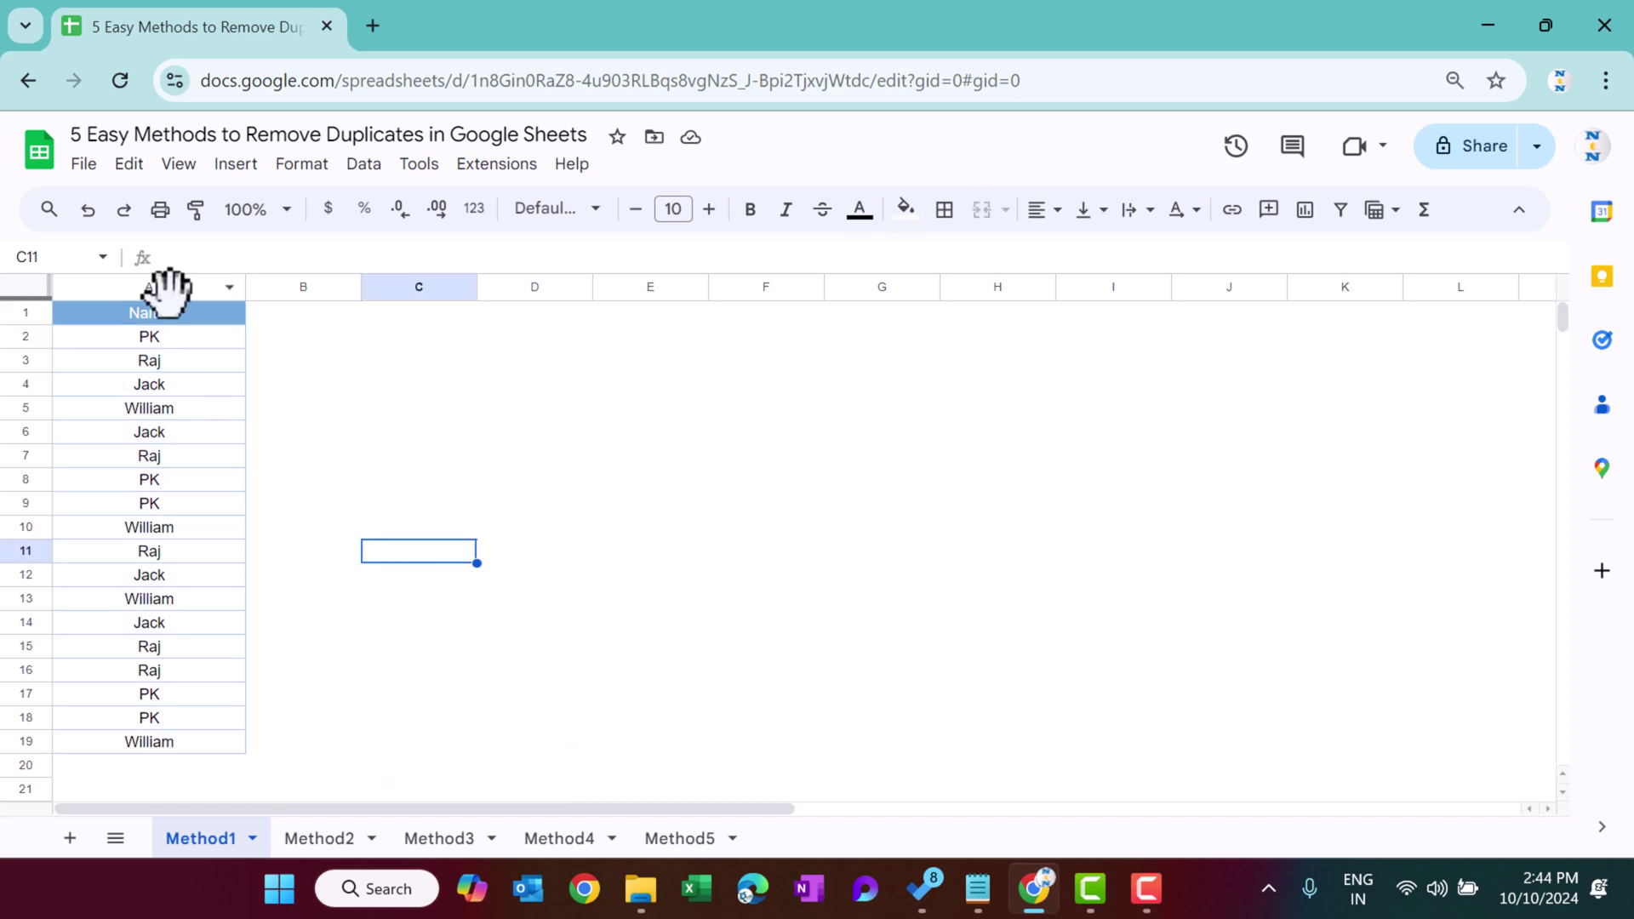
pyautogui.moveTo(173, 310); pyautogui.dragTo(188, 739)
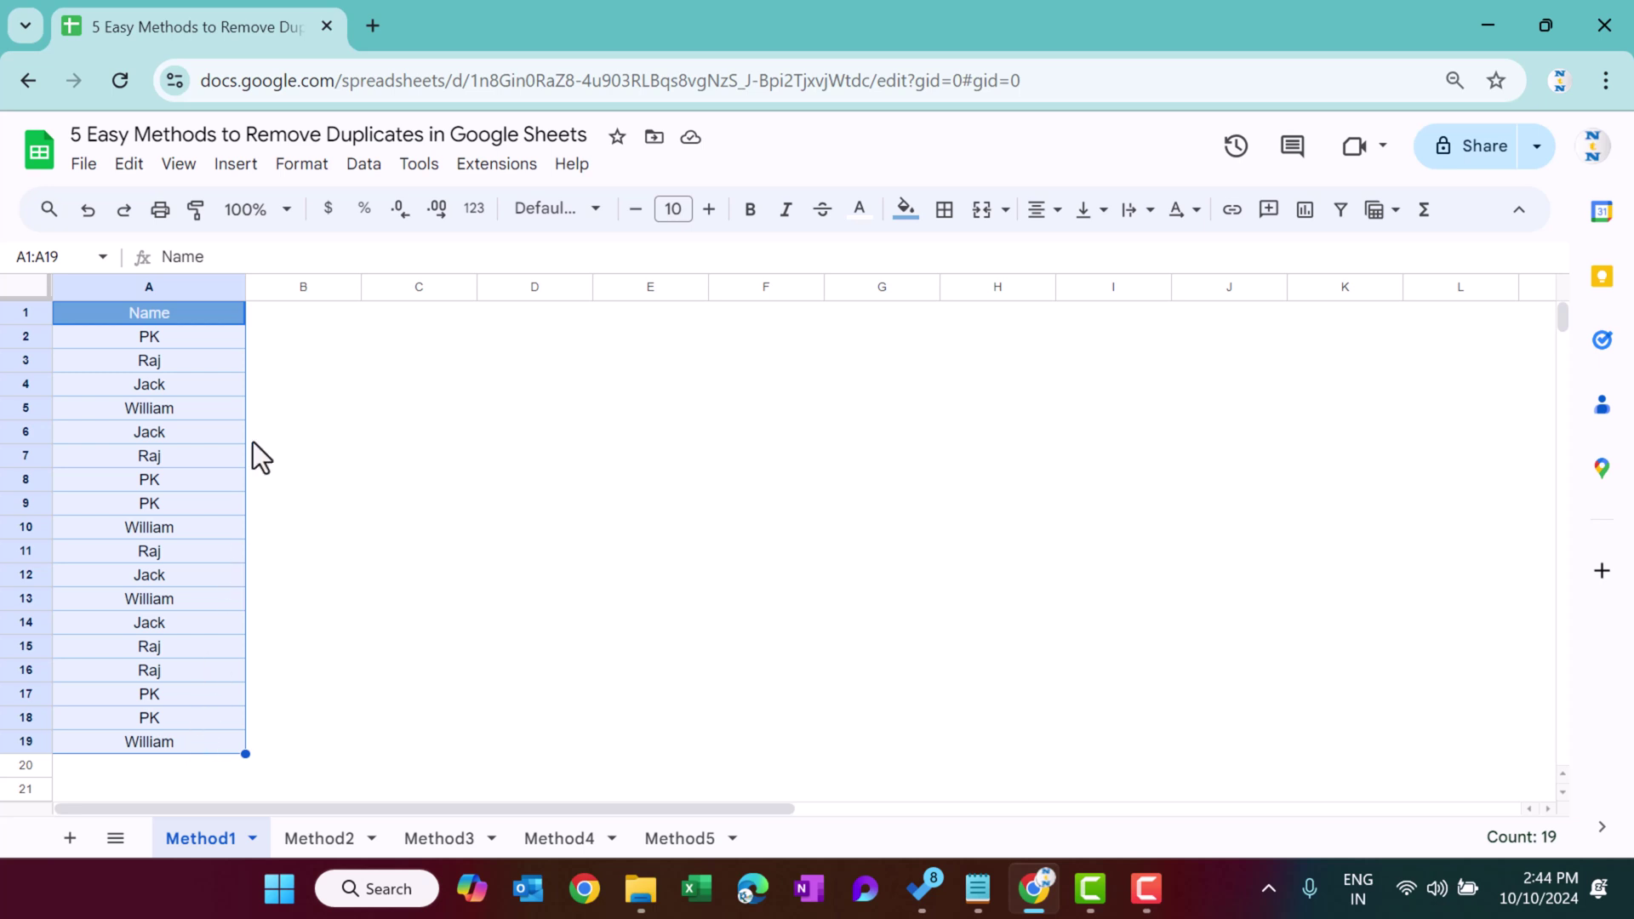
pyautogui.click(368, 166)
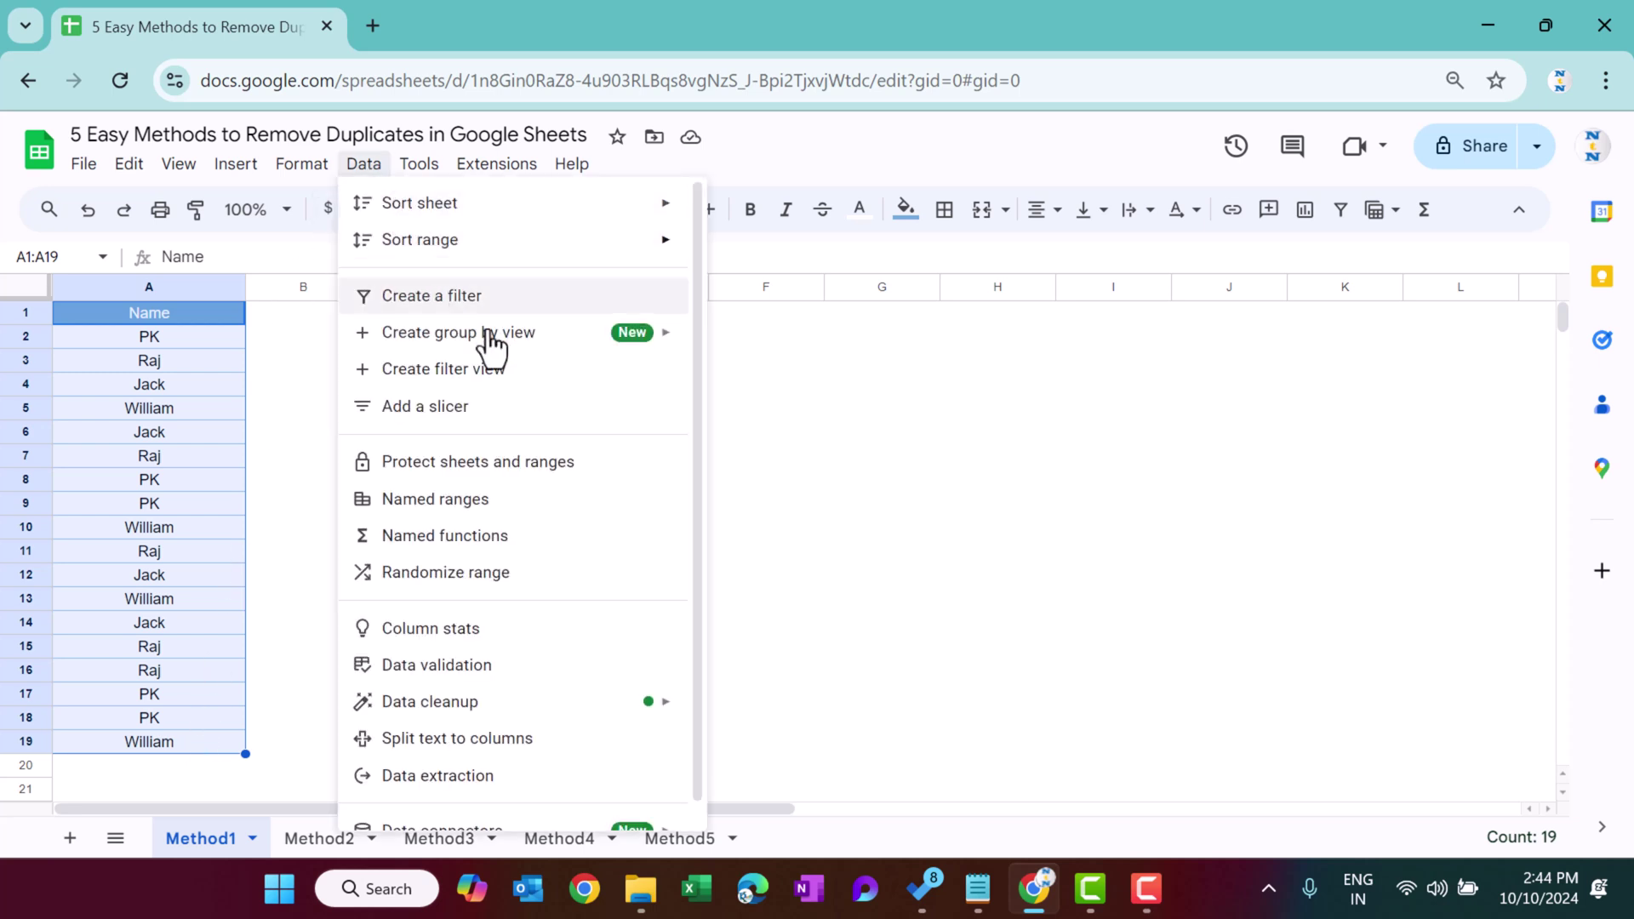
pyautogui.moveTo(430, 702)
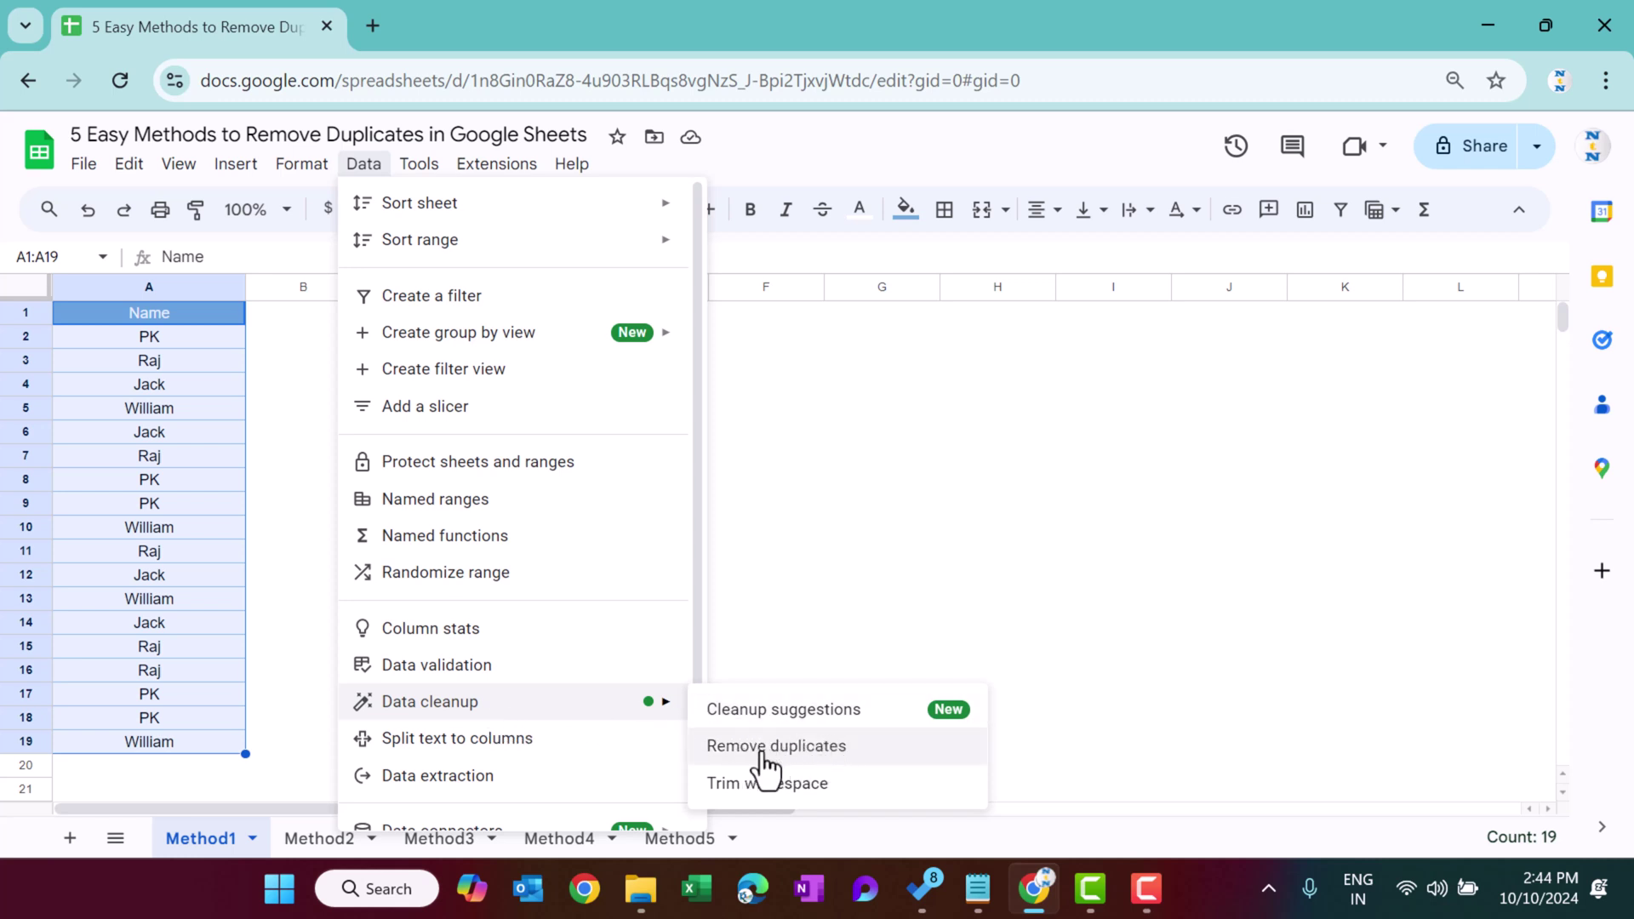
# Remove duplicates with 'Data has header row' ticked, leaving PK, Raj, Jack and William.
pyautogui.click(838, 769)
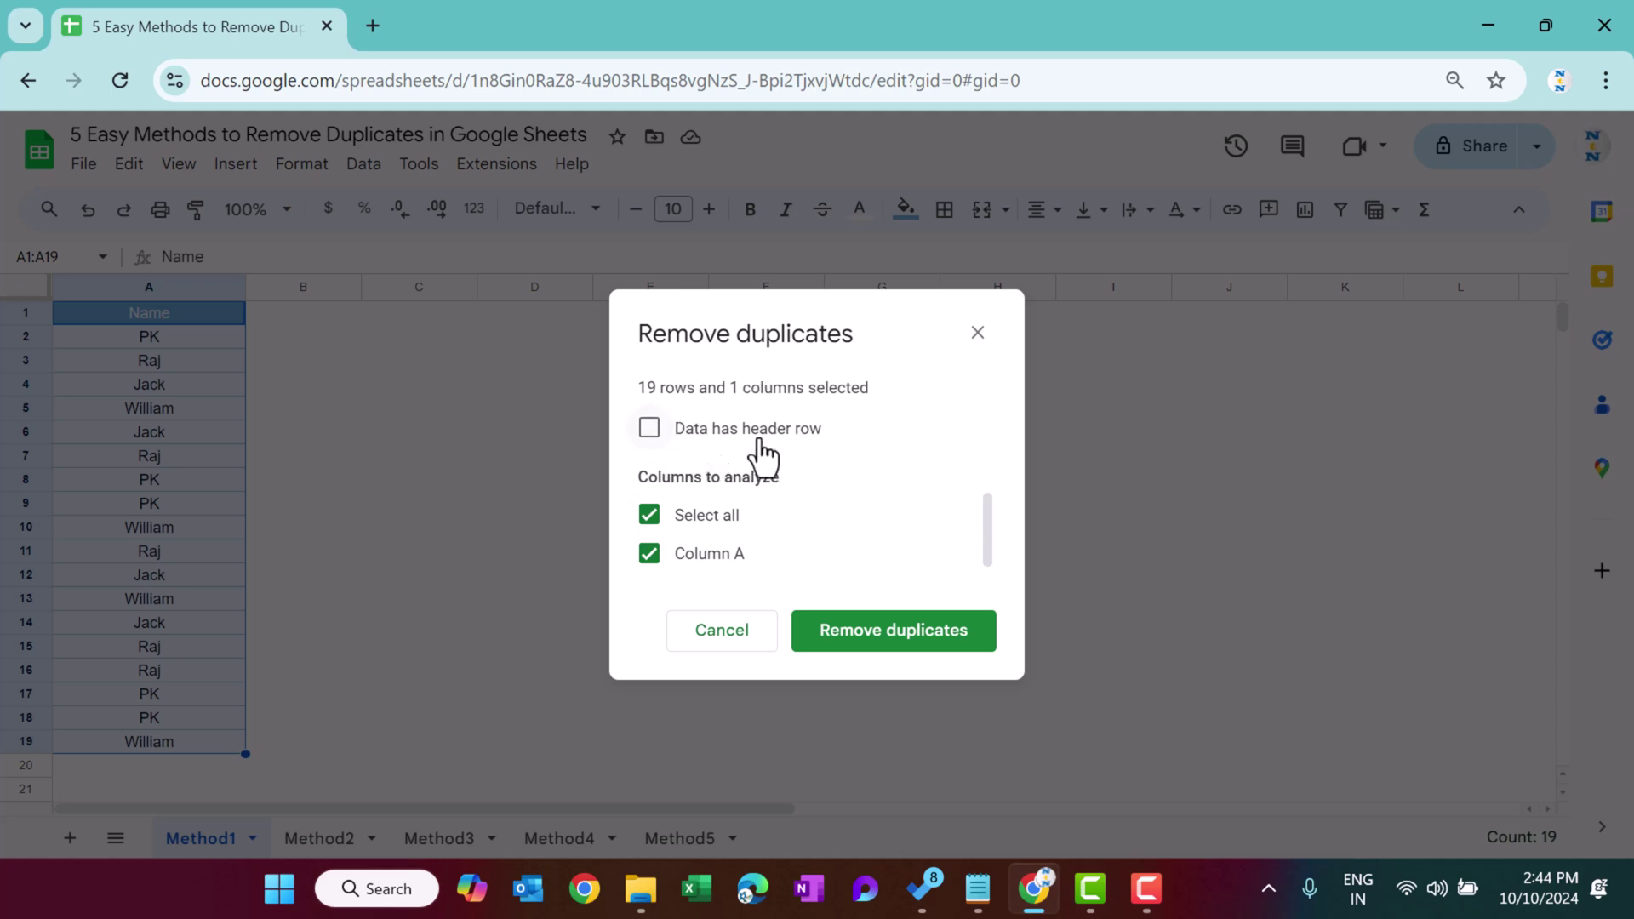
pyautogui.click(649, 431)
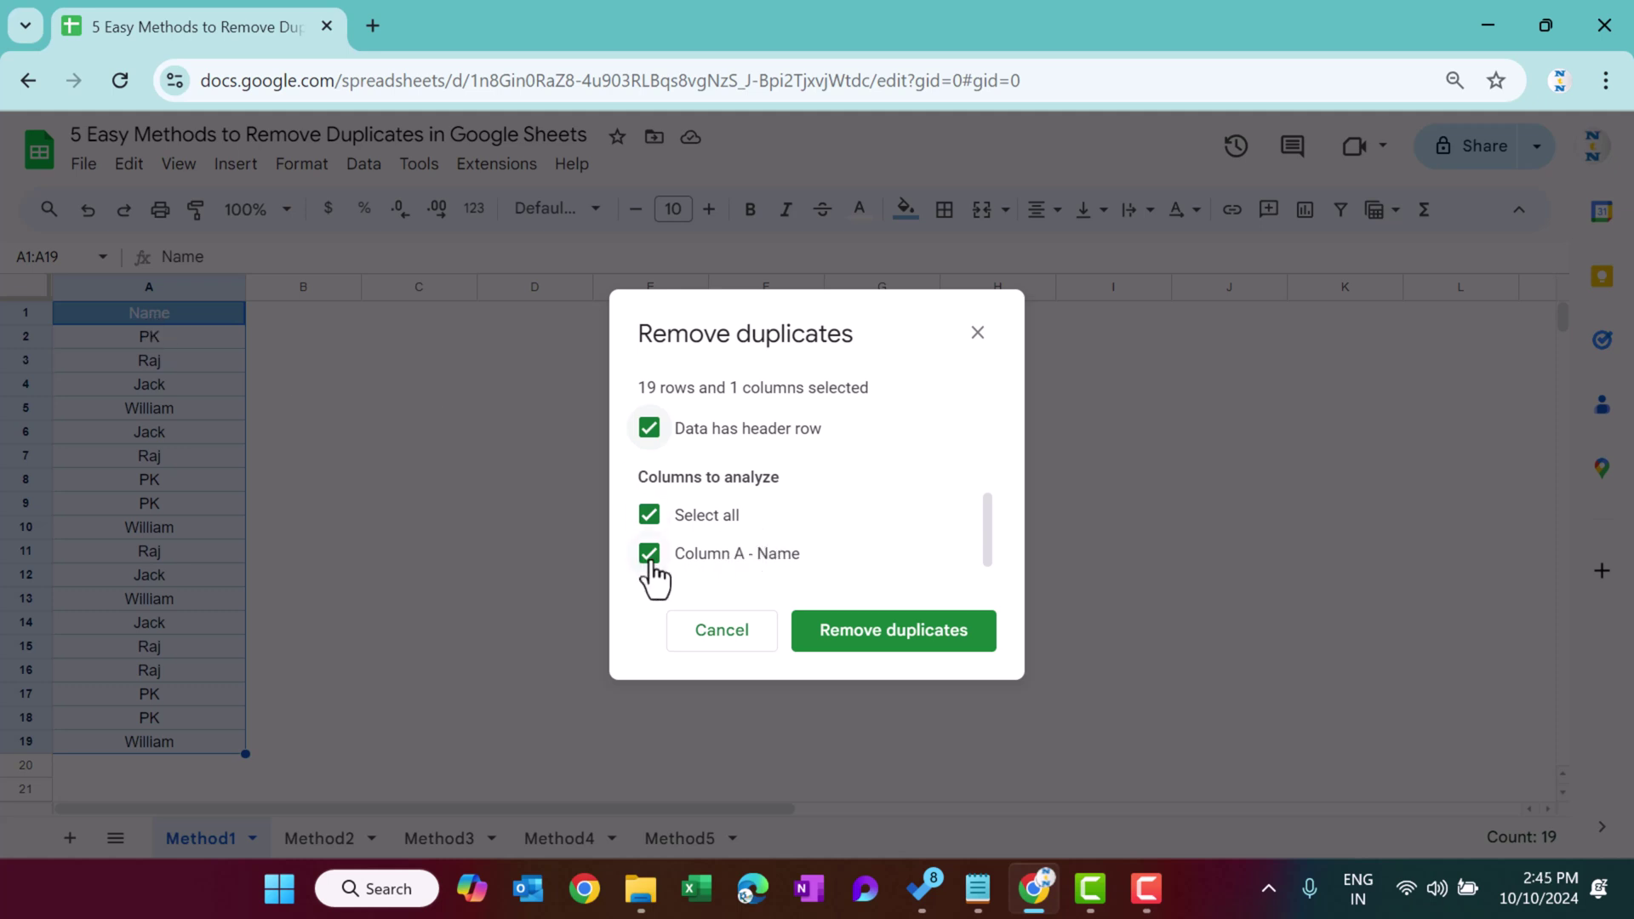
pyautogui.scroll(-1, 984, 541)
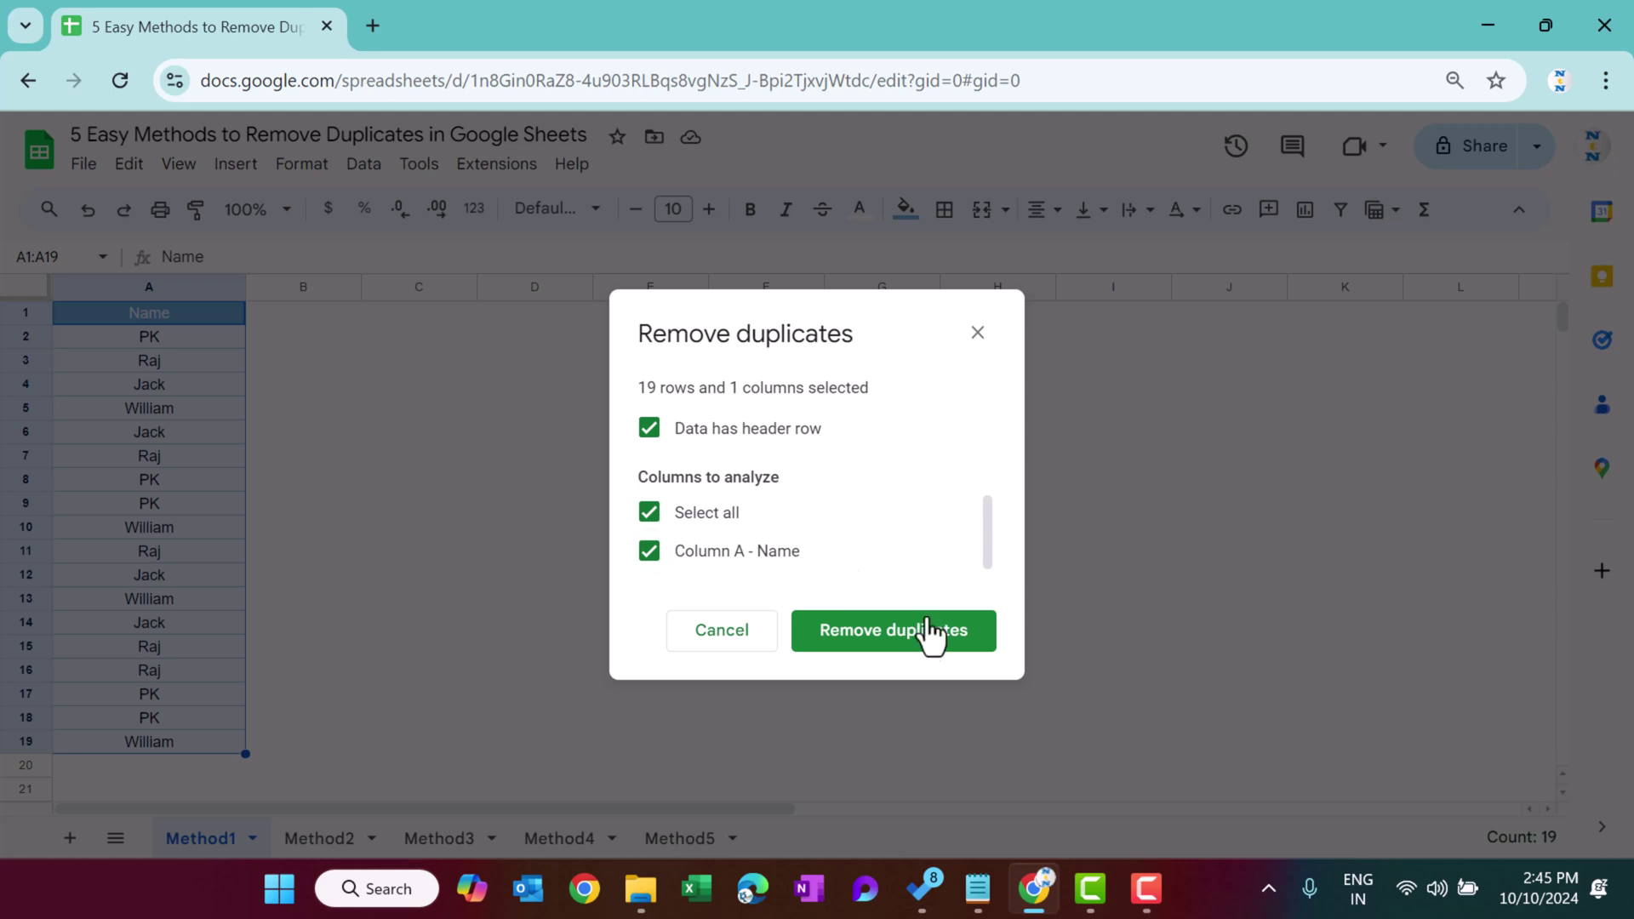
pyautogui.click(910, 656)
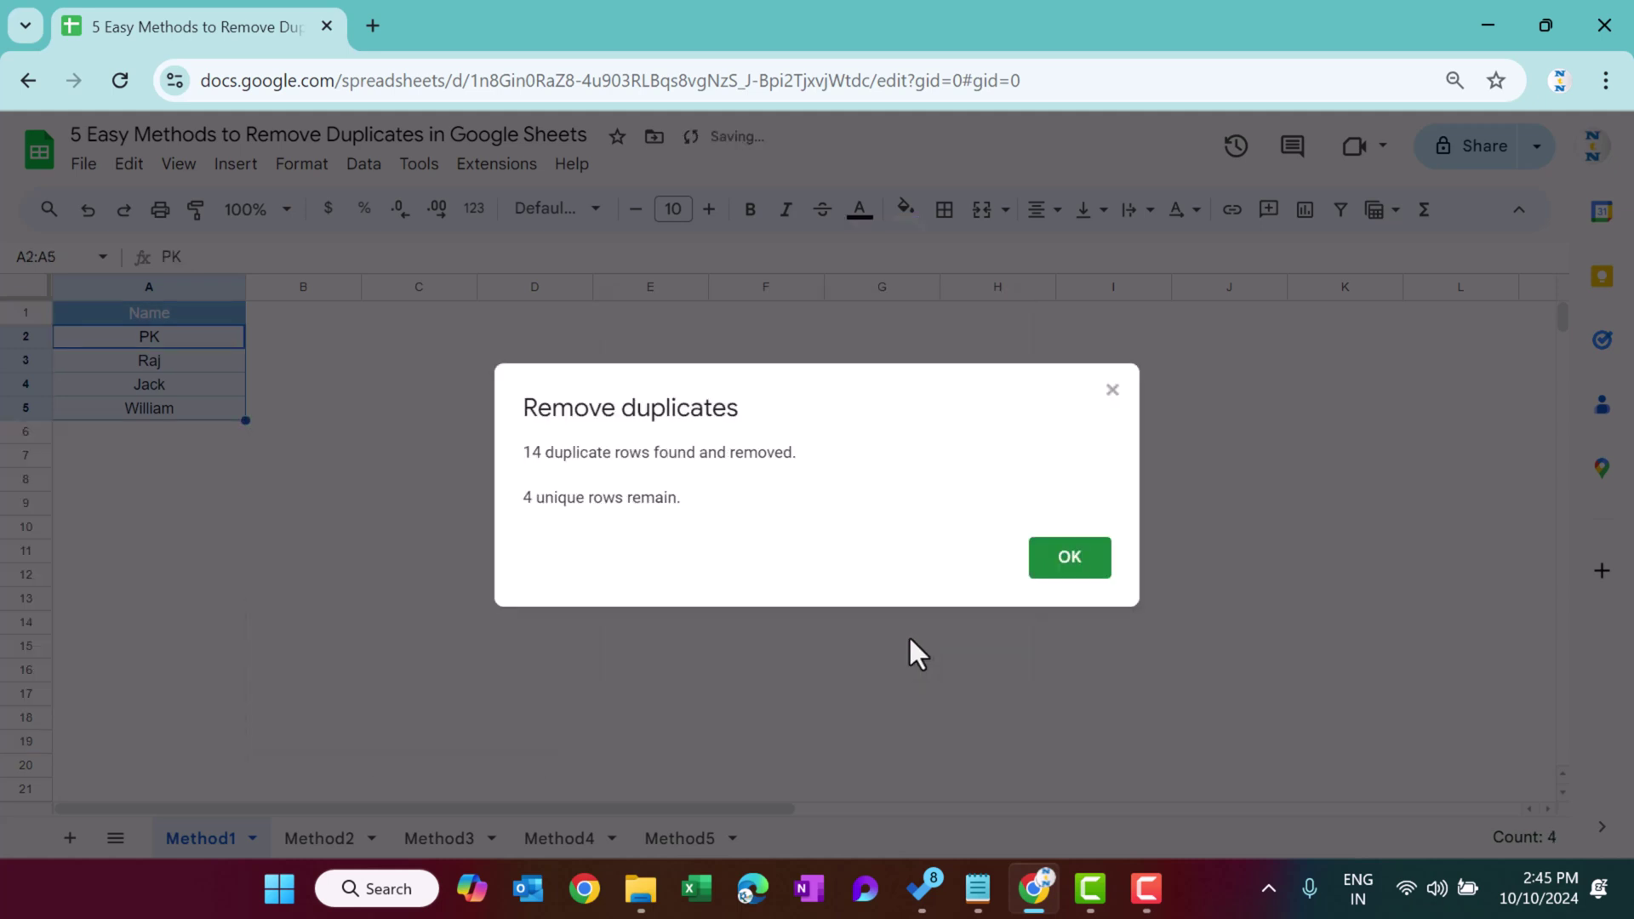
pyautogui.click(1078, 561)
pyautogui.click(462, 459)
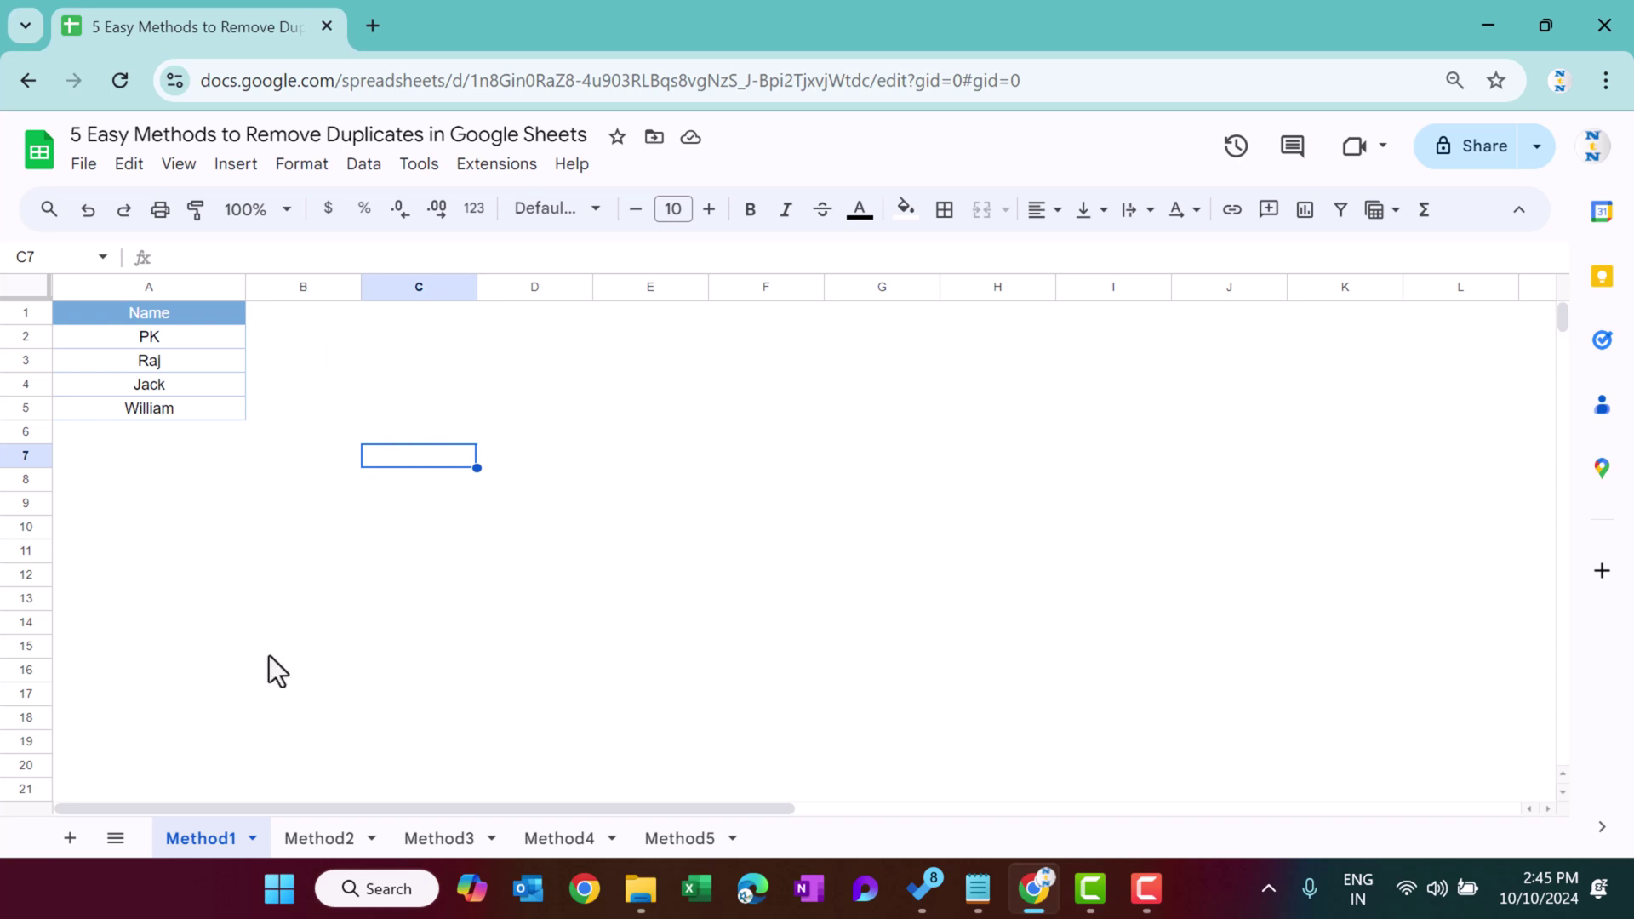
# On Method2, add a Count heading in B1 beside the names.
pyautogui.click(317, 839)
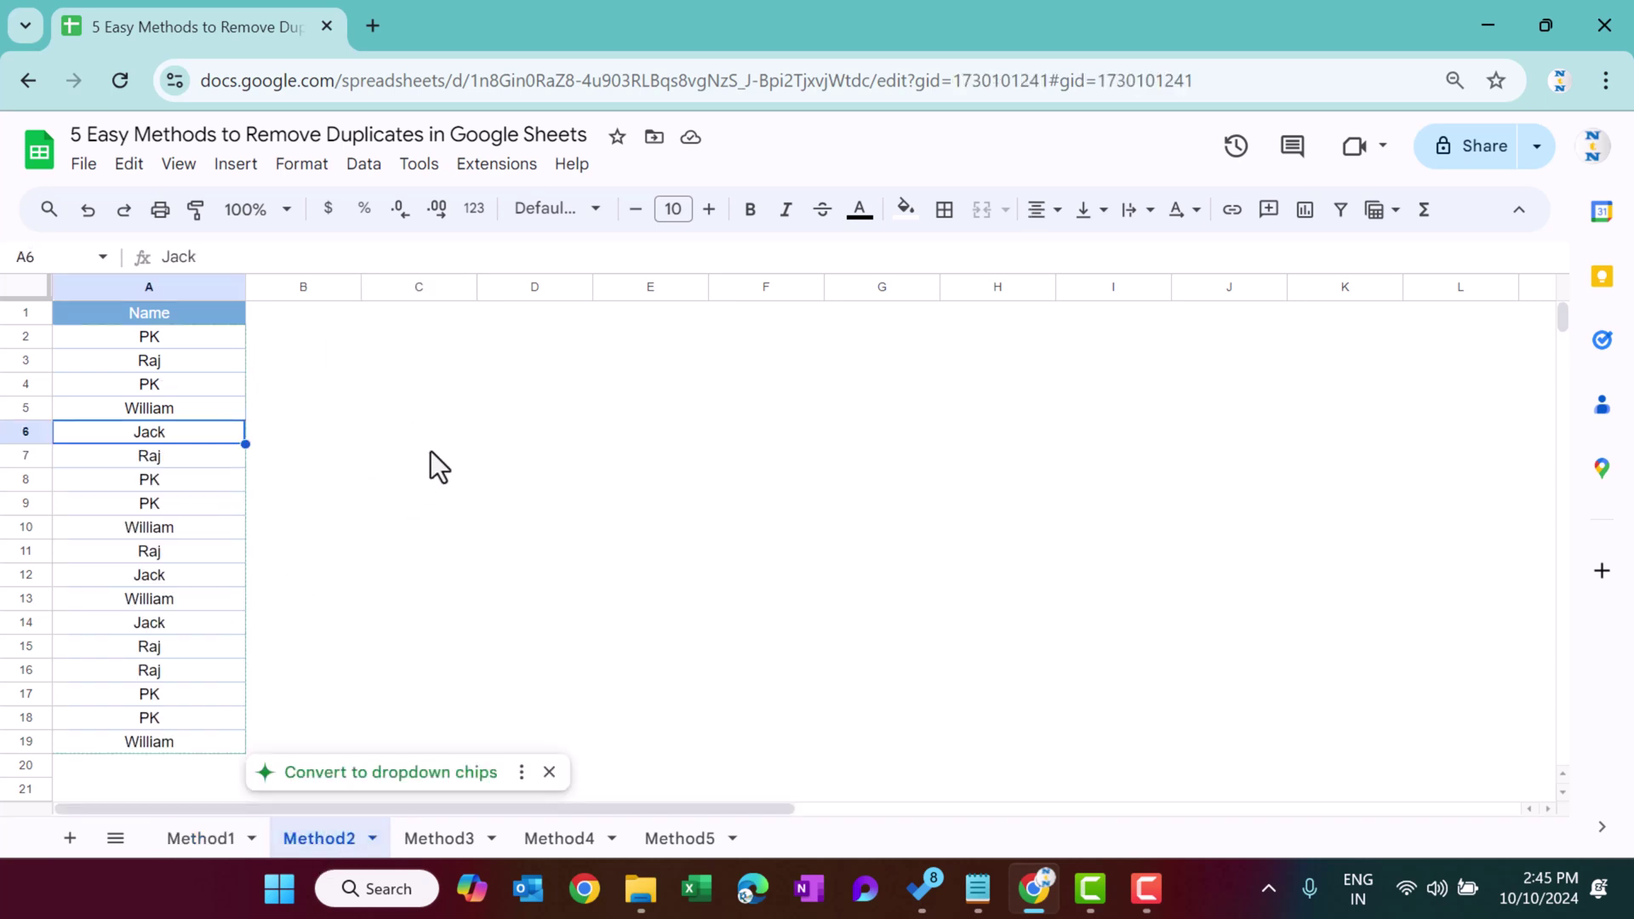
pyautogui.click(175, 339)
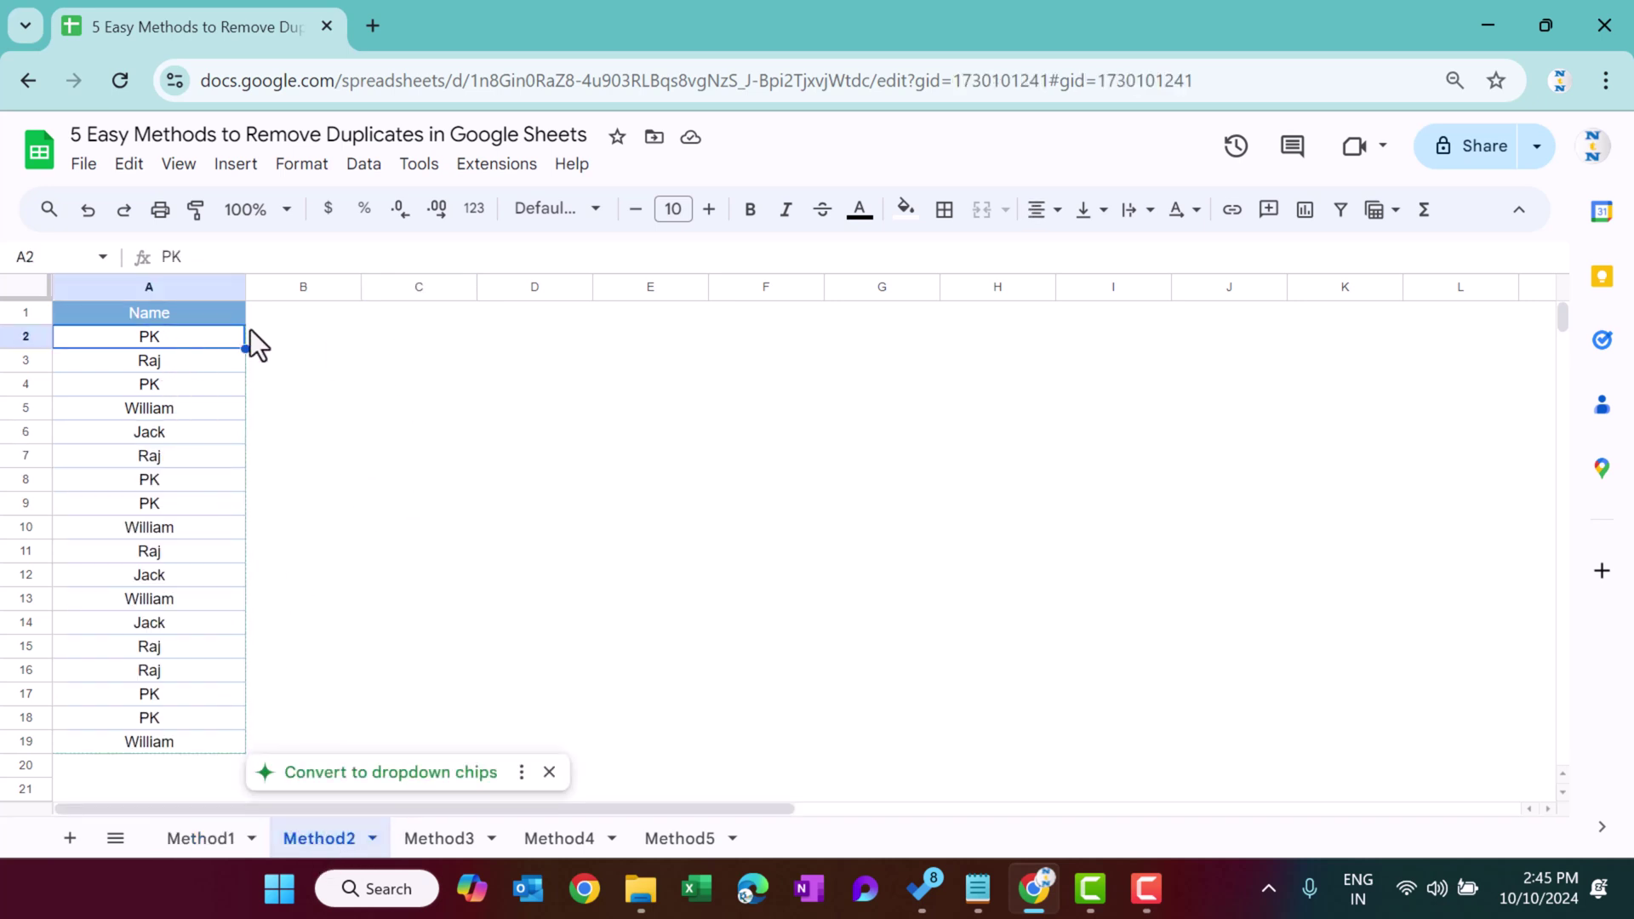
pyautogui.click(271, 316)
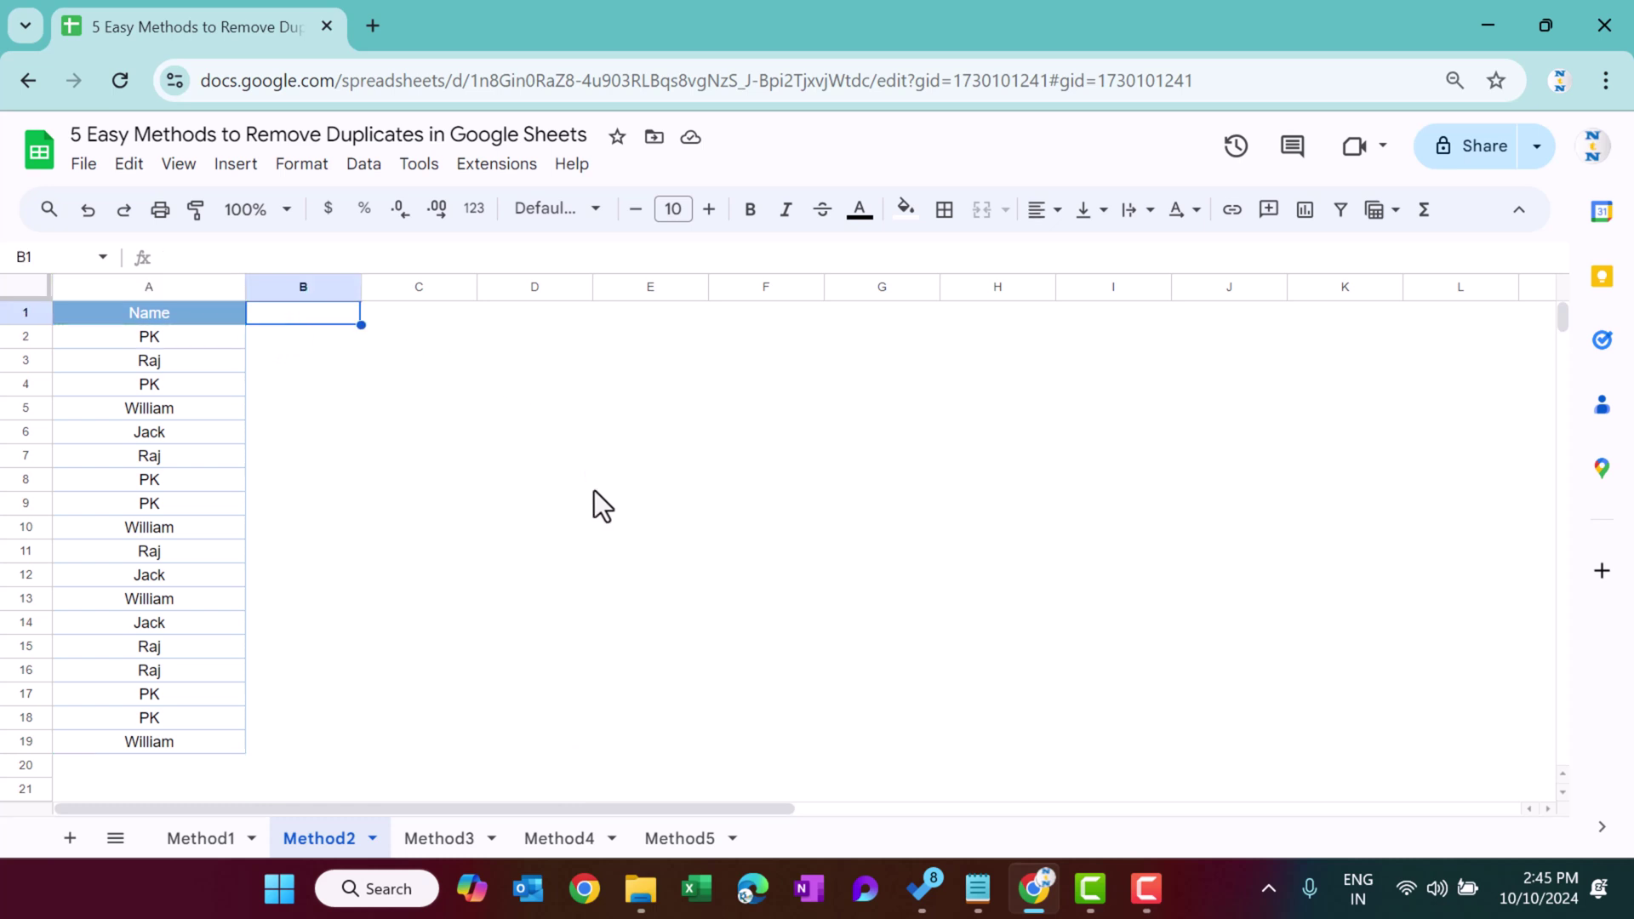
pyautogui.write('Count')
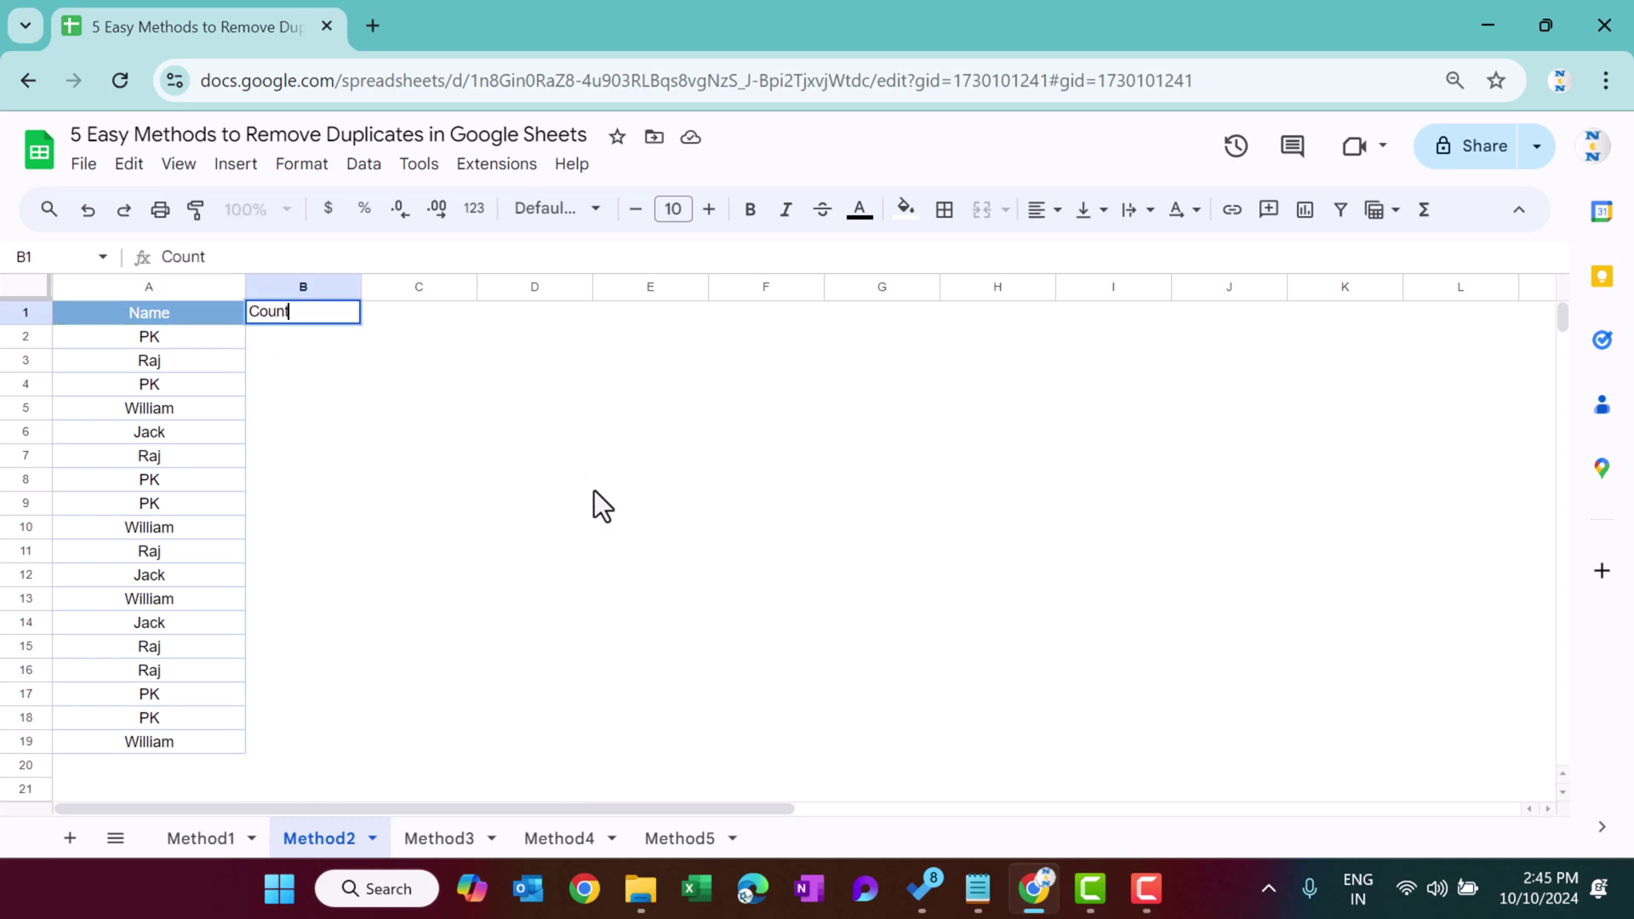
pyautogui.press('Return')
pyautogui.write('=cou')
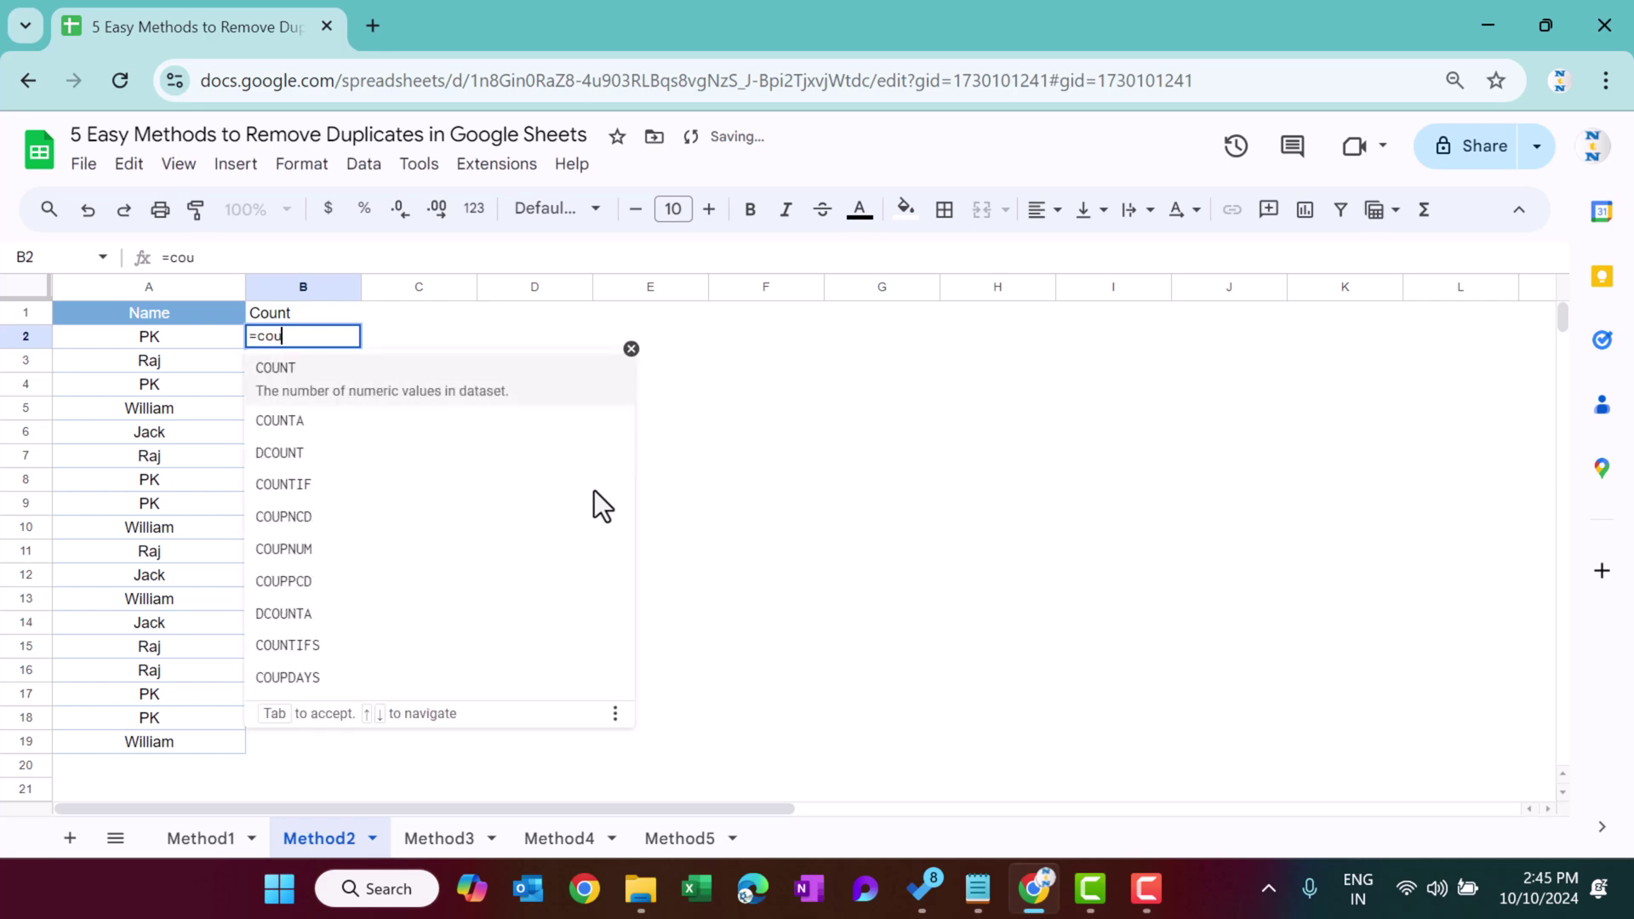
pyautogui.write('ntif(')
# Enter =countif($A$2:A2,A2) in B2 as a running occurrence count.
pyautogui.click(142, 338)
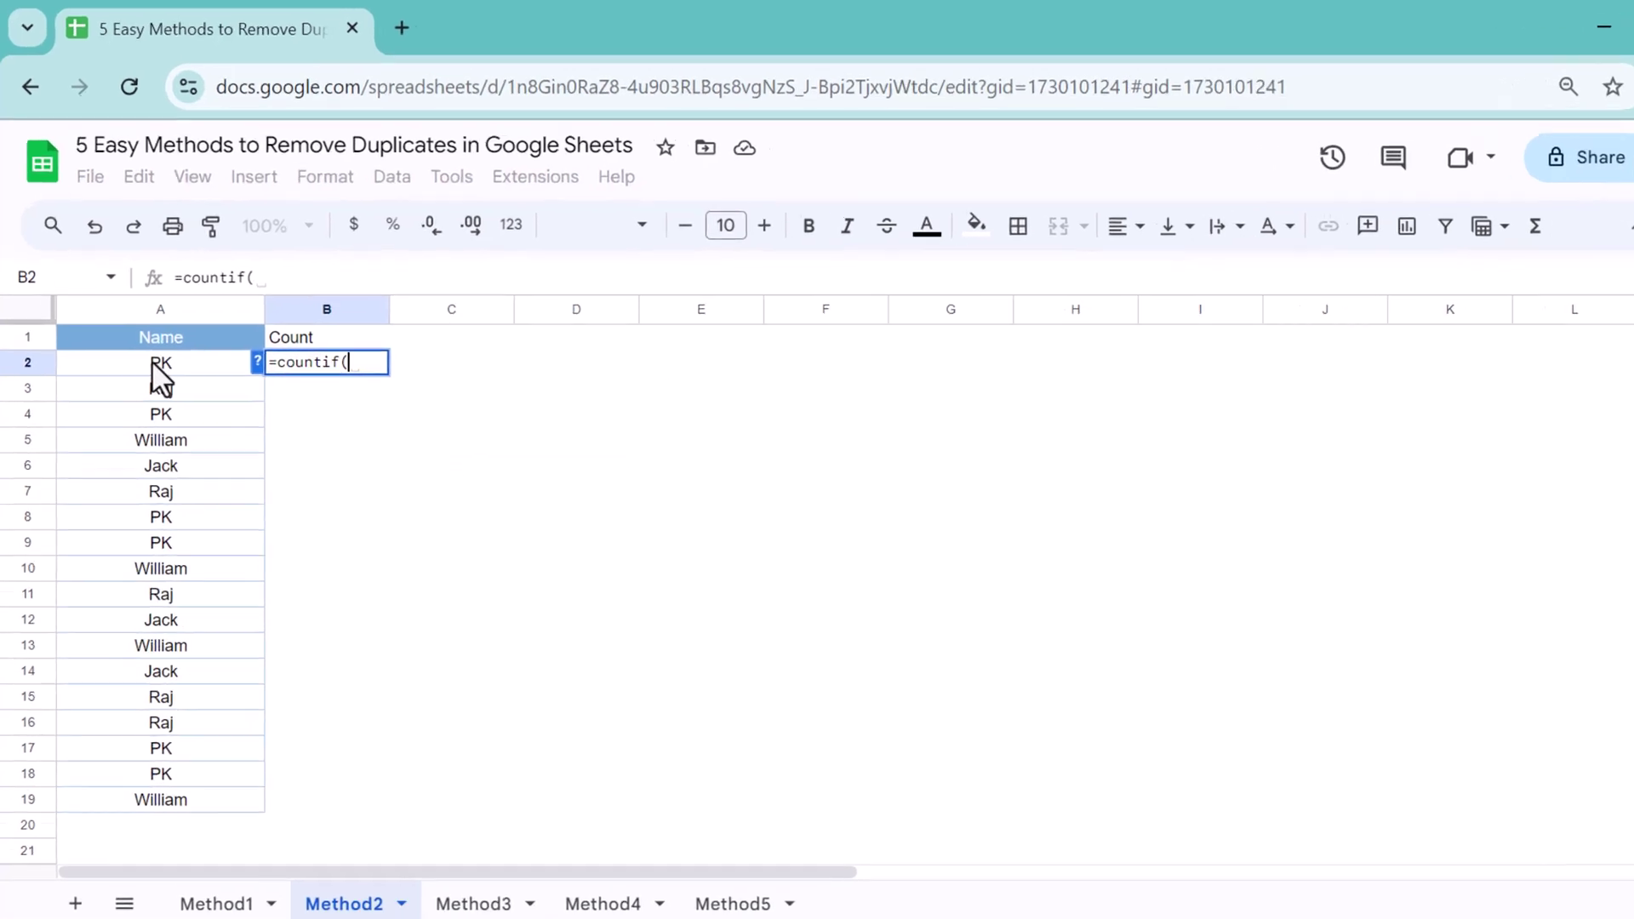
pyautogui.write(':A19,A2)')
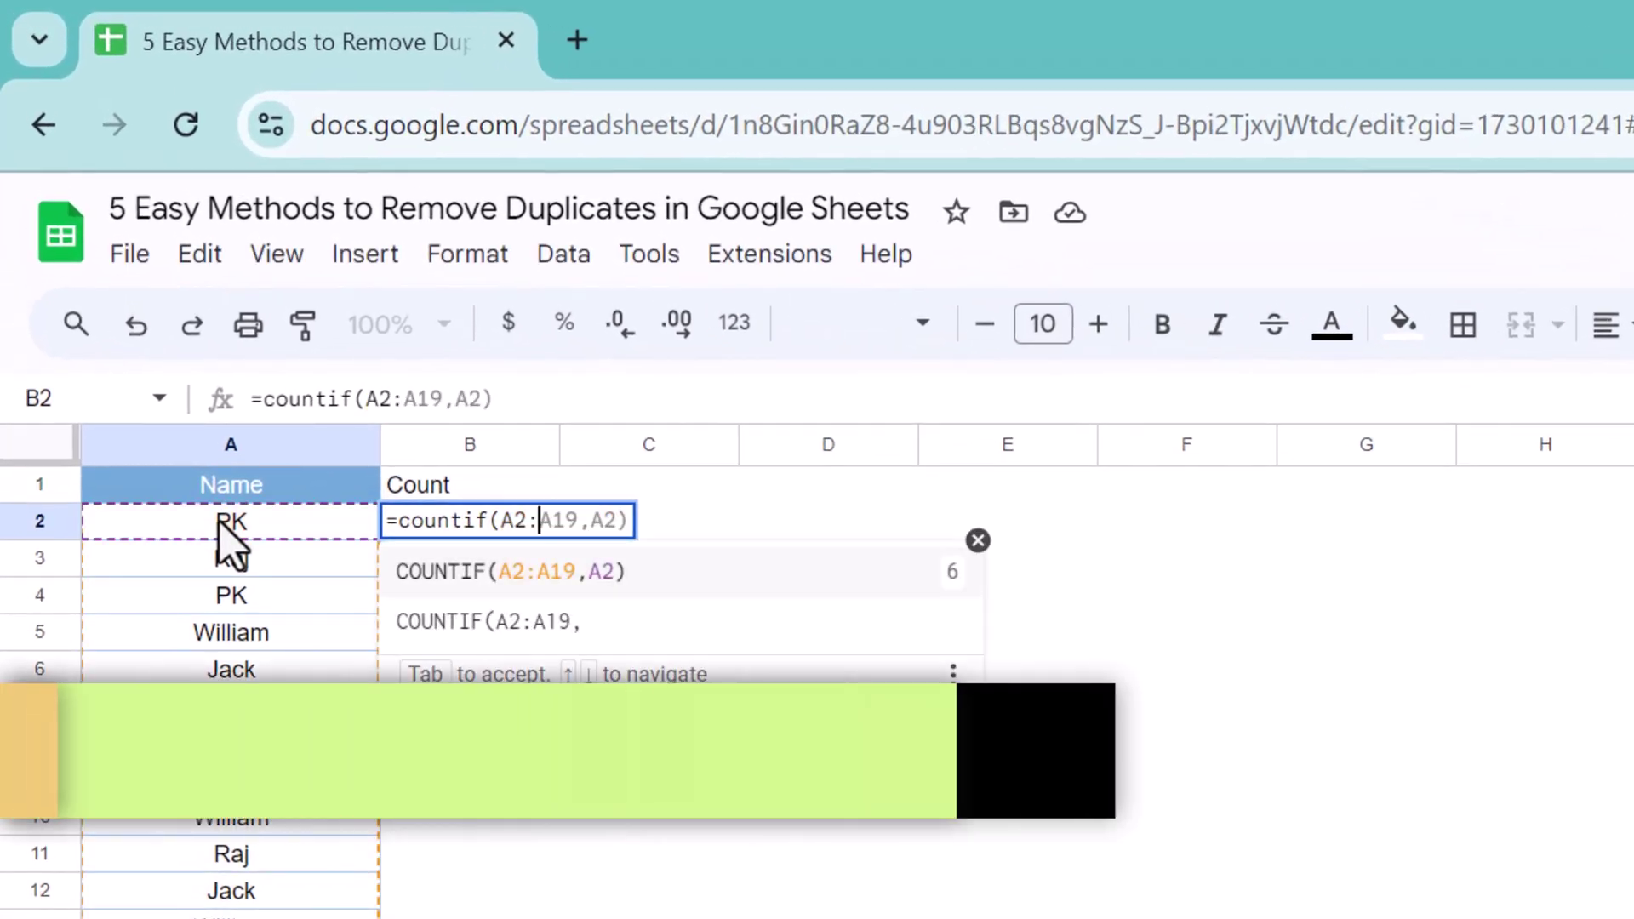
pyautogui.press('BackSpace')
pyautogui.press('BackSpace')
pyautogui.press('BackSpace')
pyautogui.write('2')
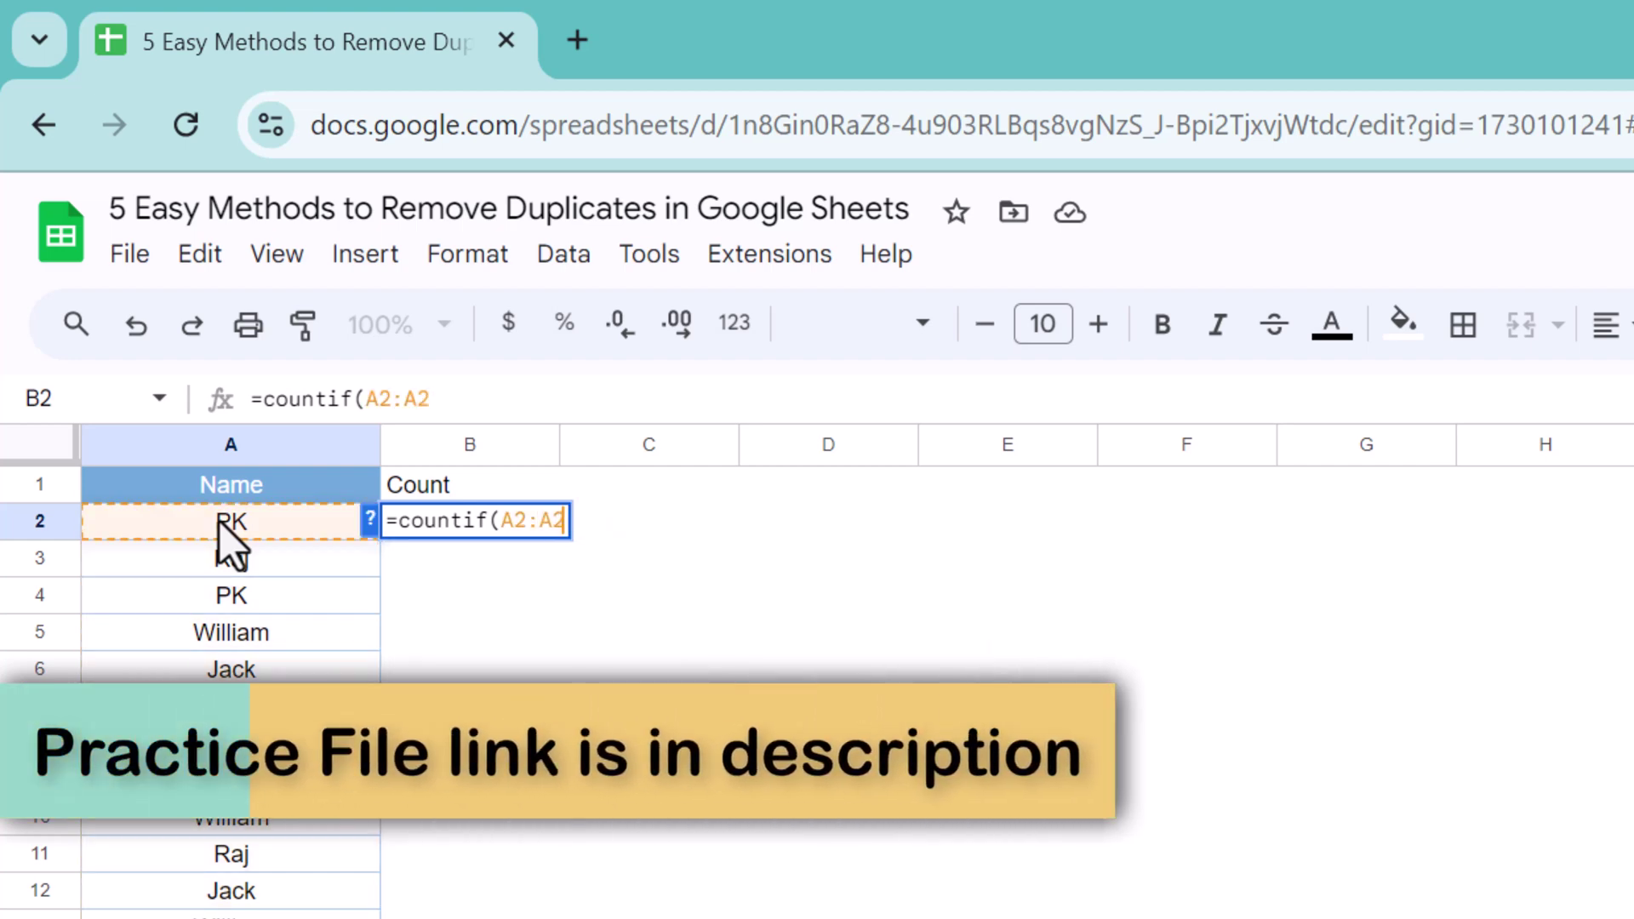
pyautogui.click(379, 395)
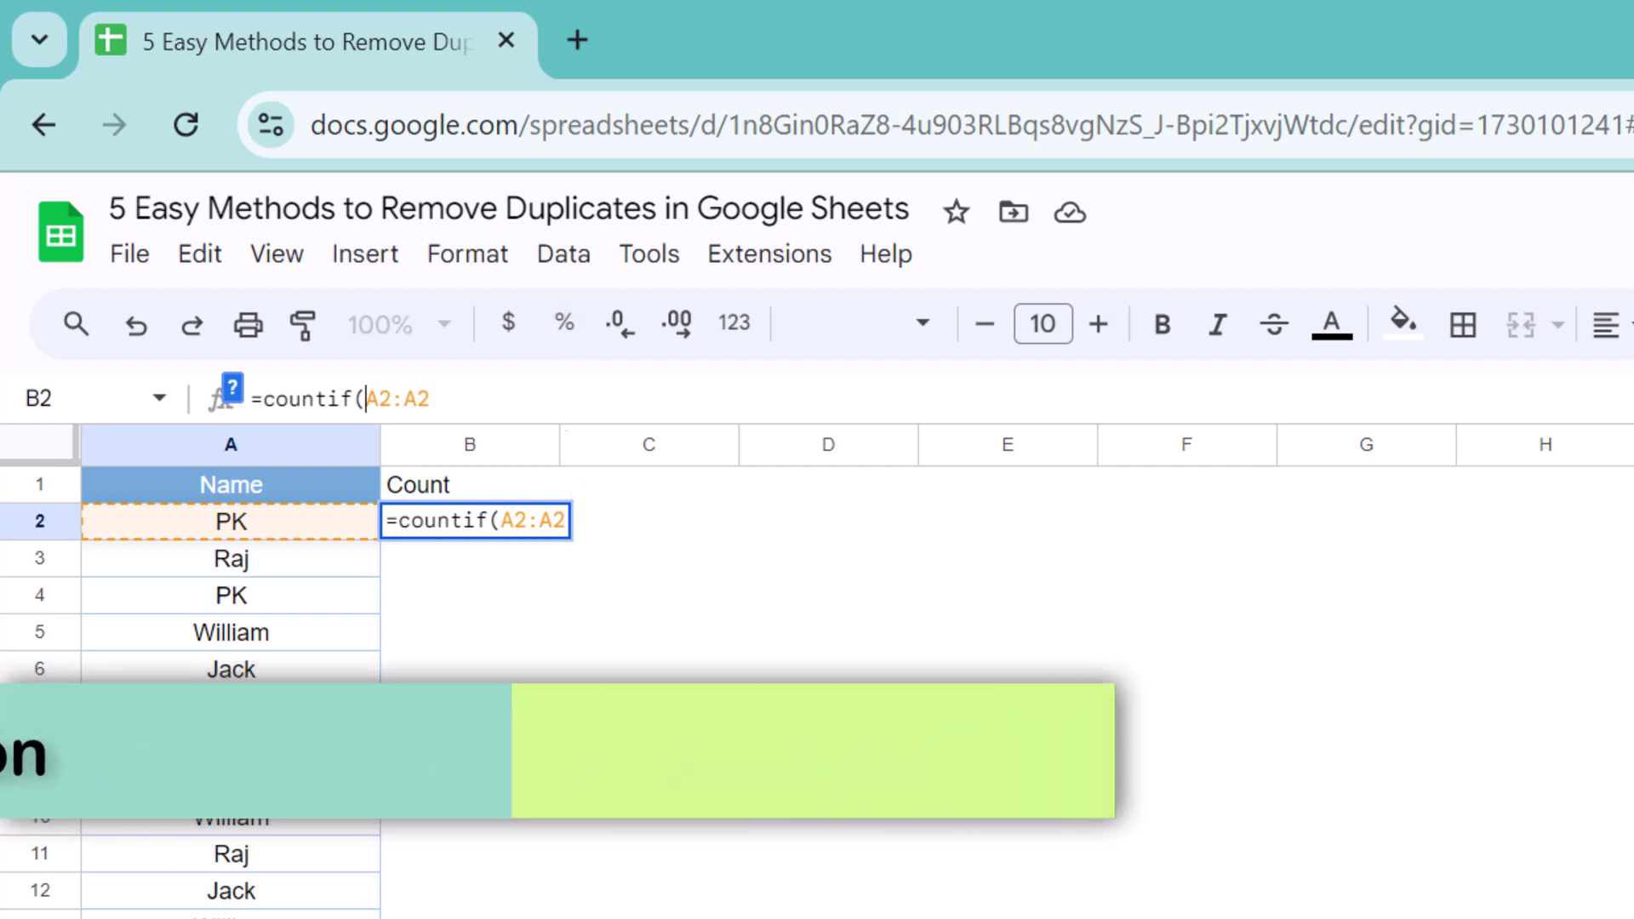
pyautogui.write('$')
pyautogui.press('Right')
pyautogui.write('$')
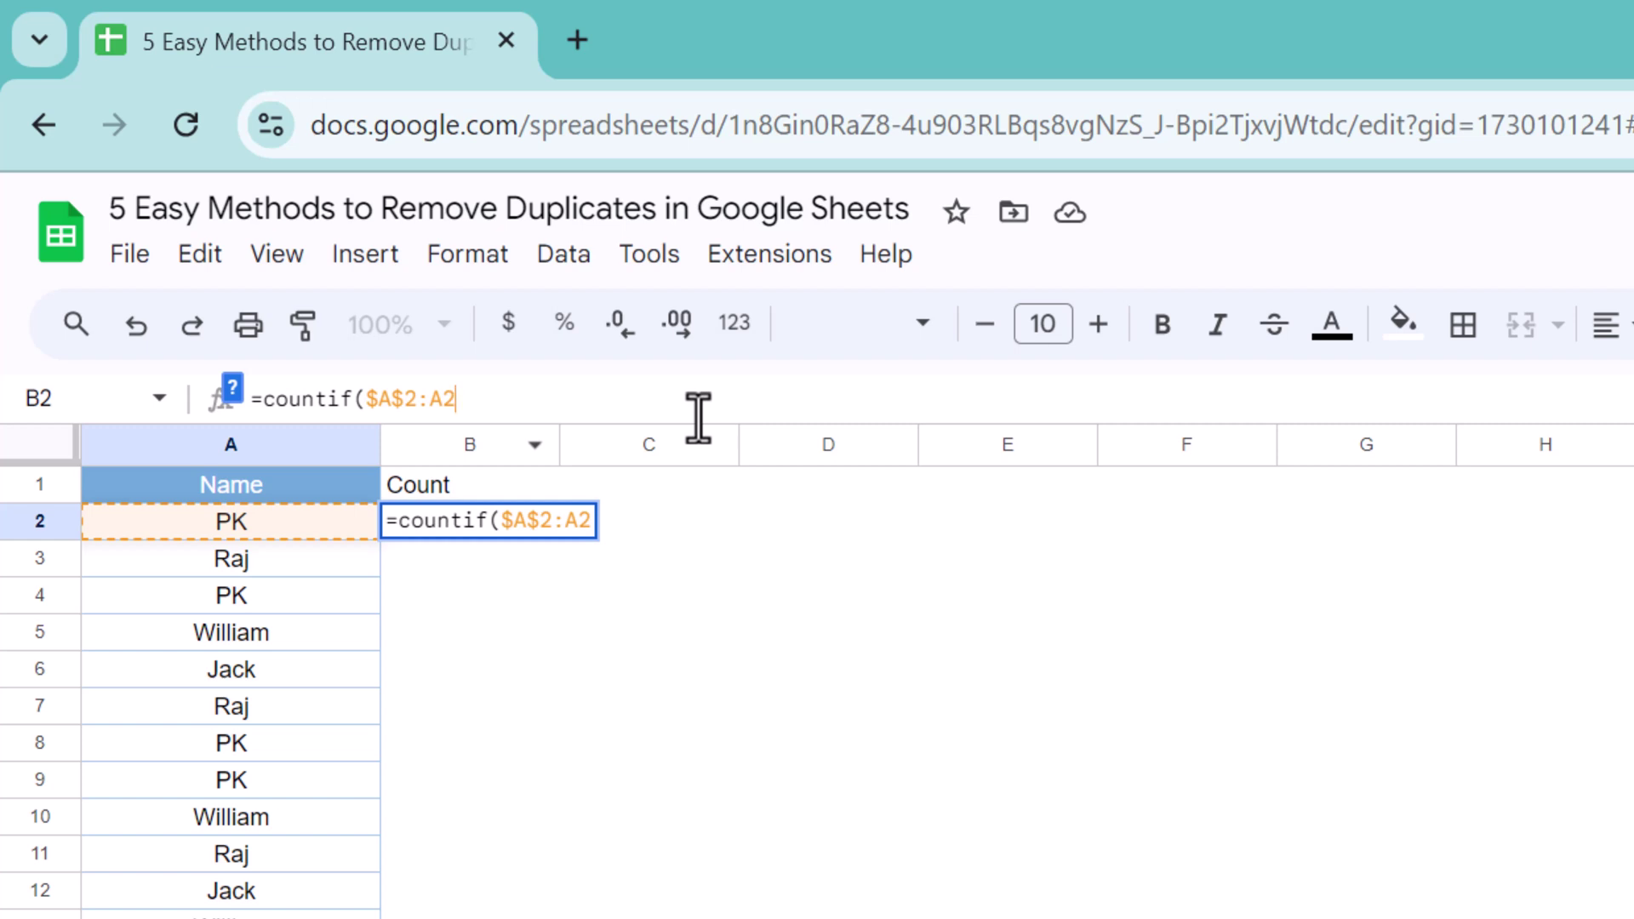
pyautogui.write(',A')
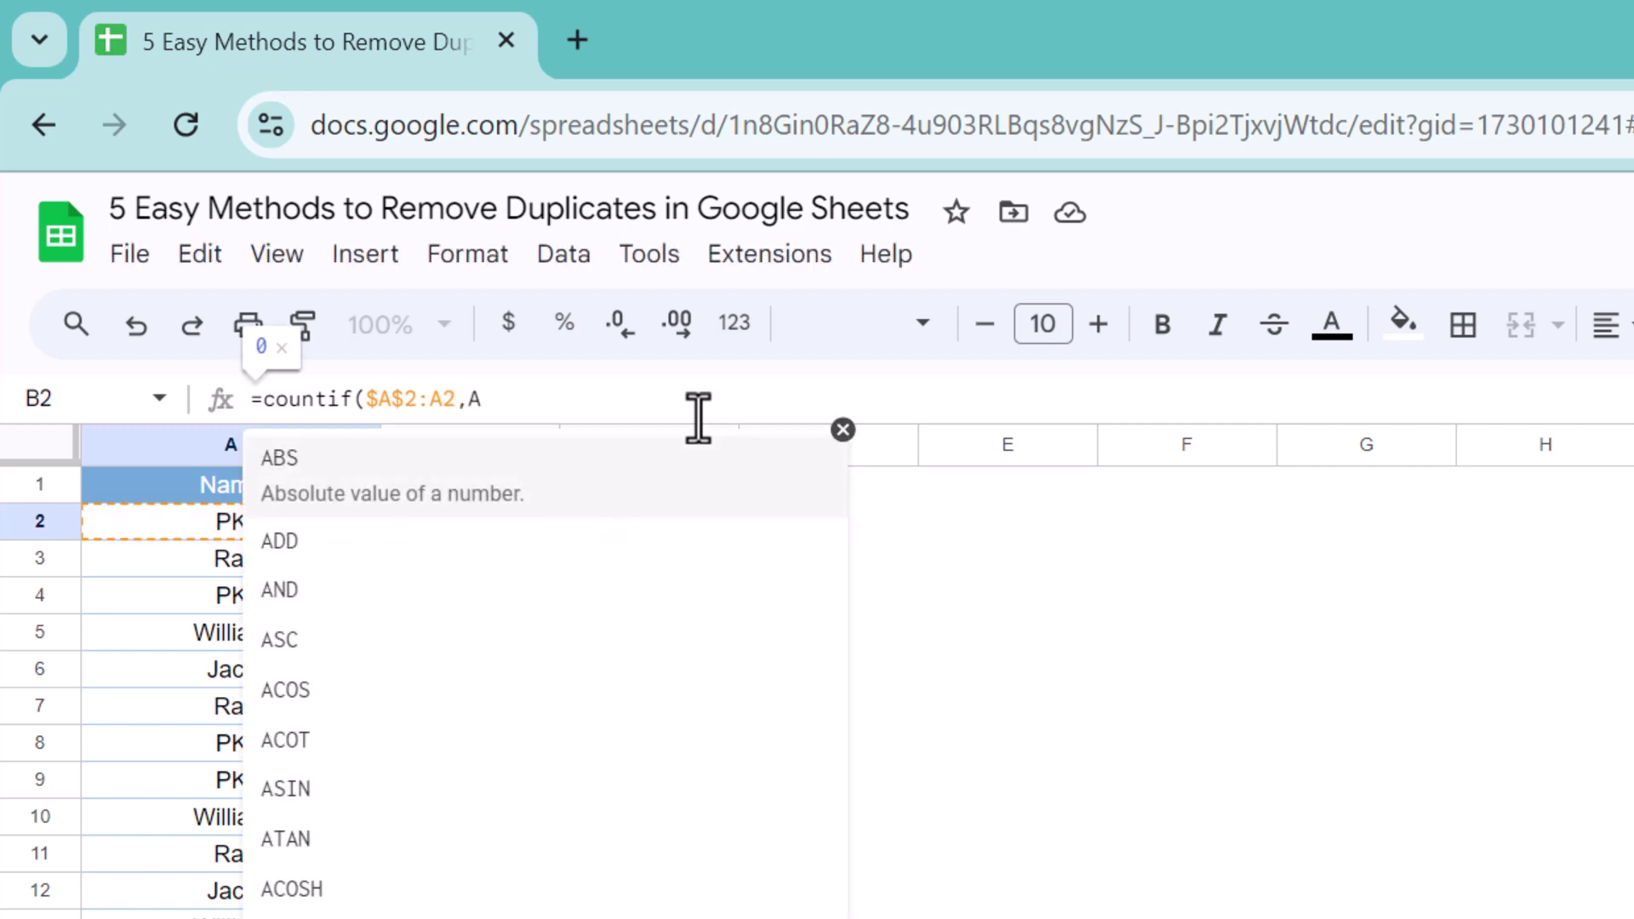
pyautogui.write('2)')
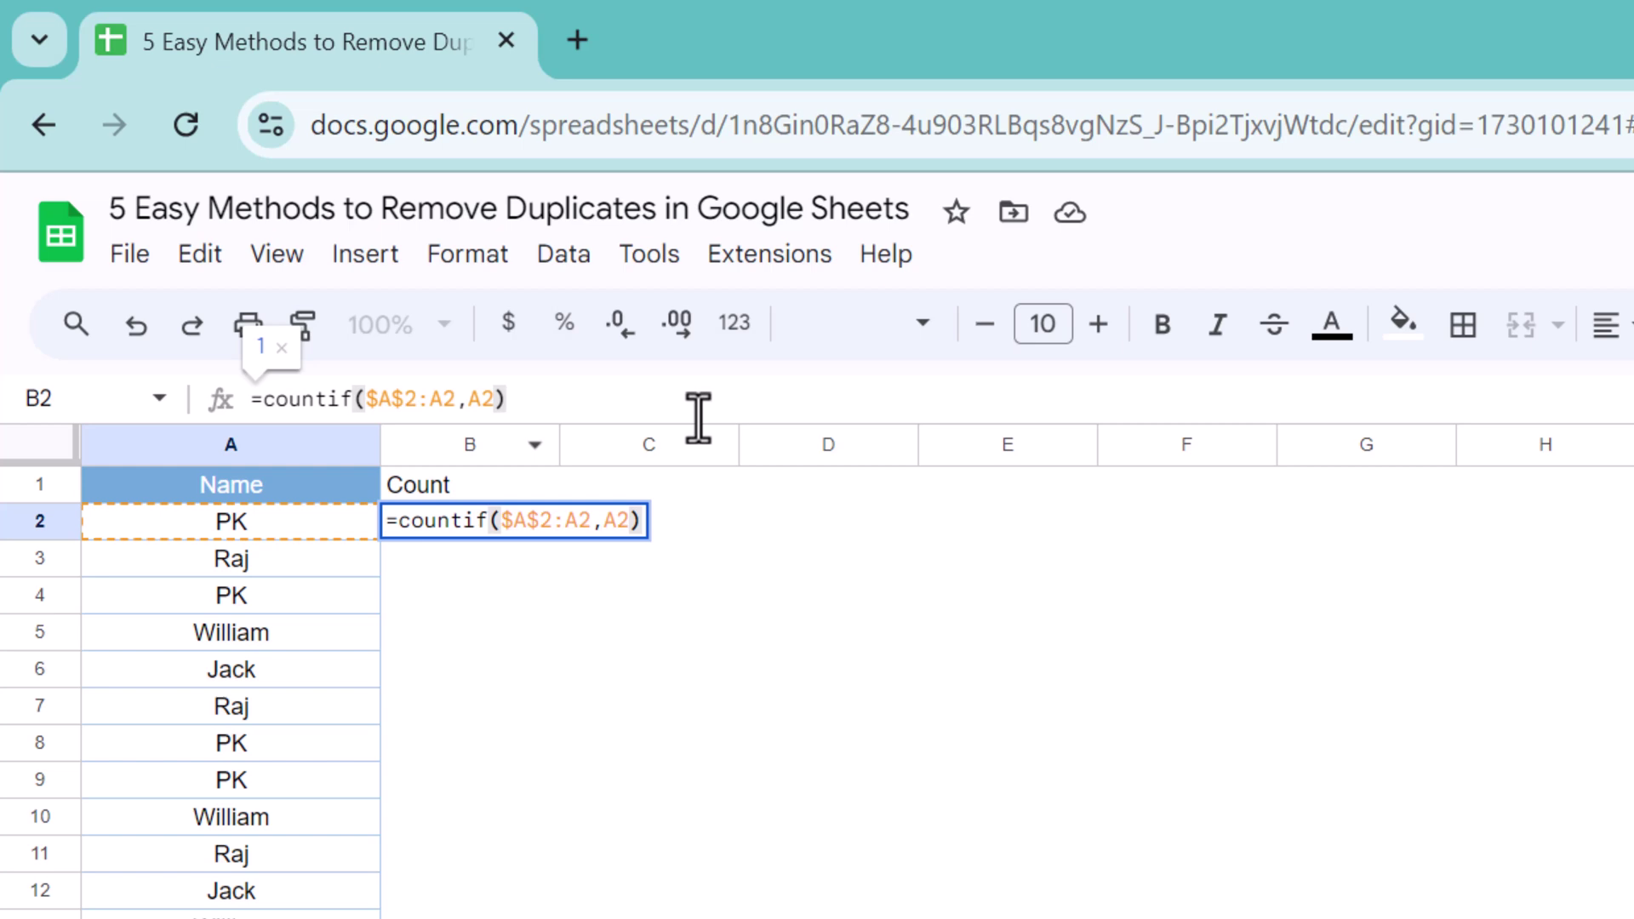
pyautogui.press('Return')
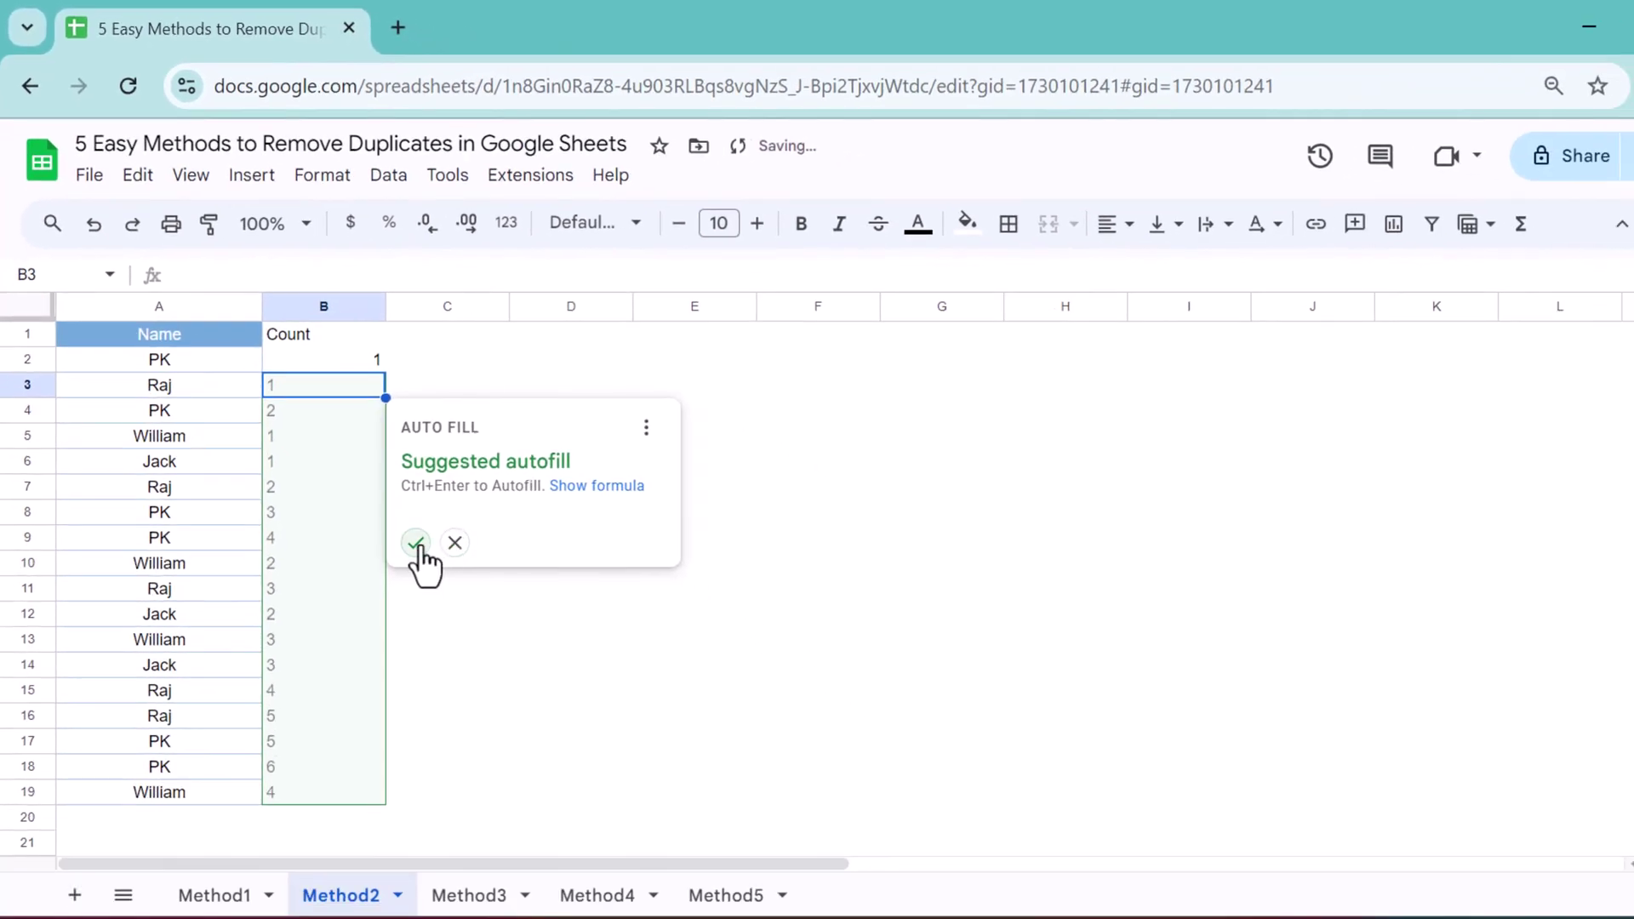
# Fill the counts down to row 19, add a filter and untick 1 in the Count values.
pyautogui.click(417, 544)
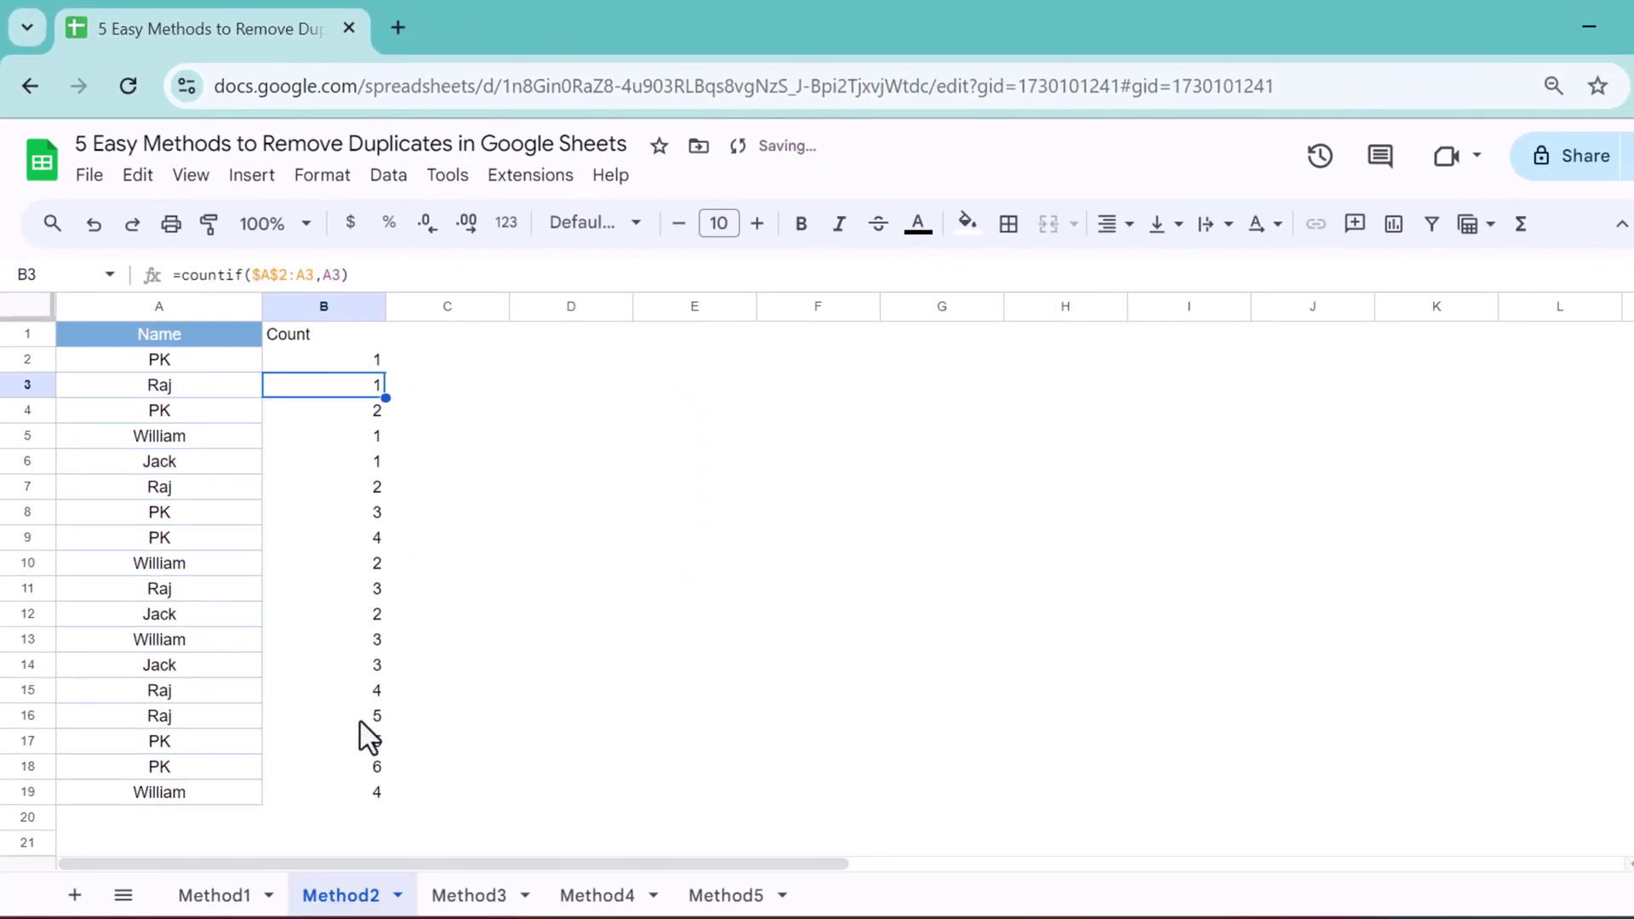
pyautogui.click(317, 339)
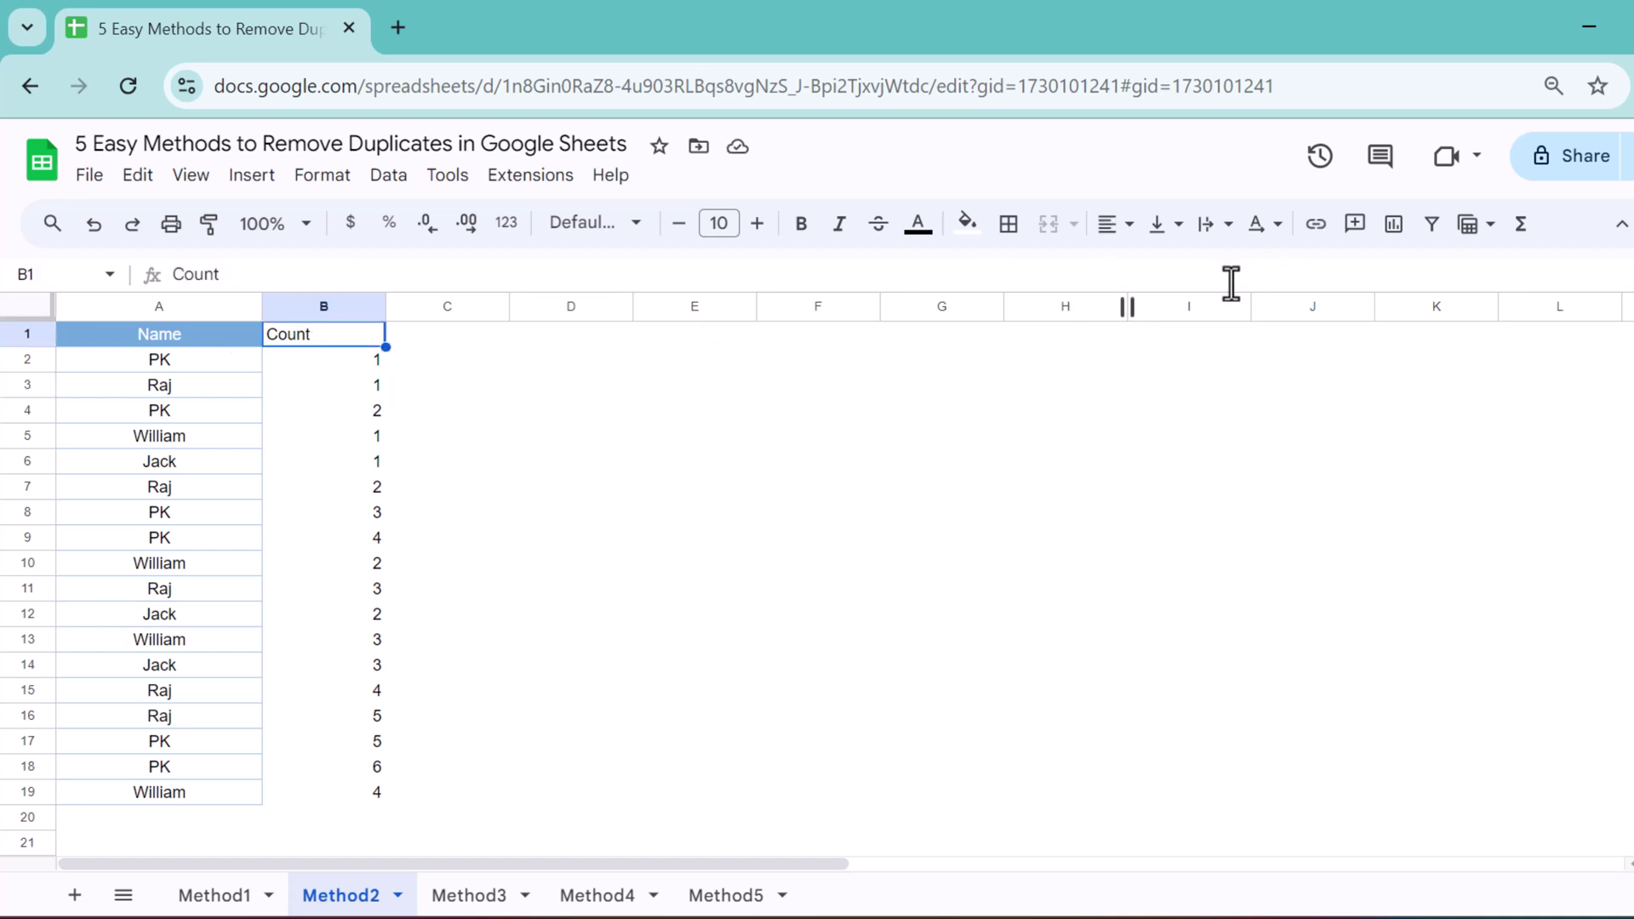
pyautogui.click(1431, 223)
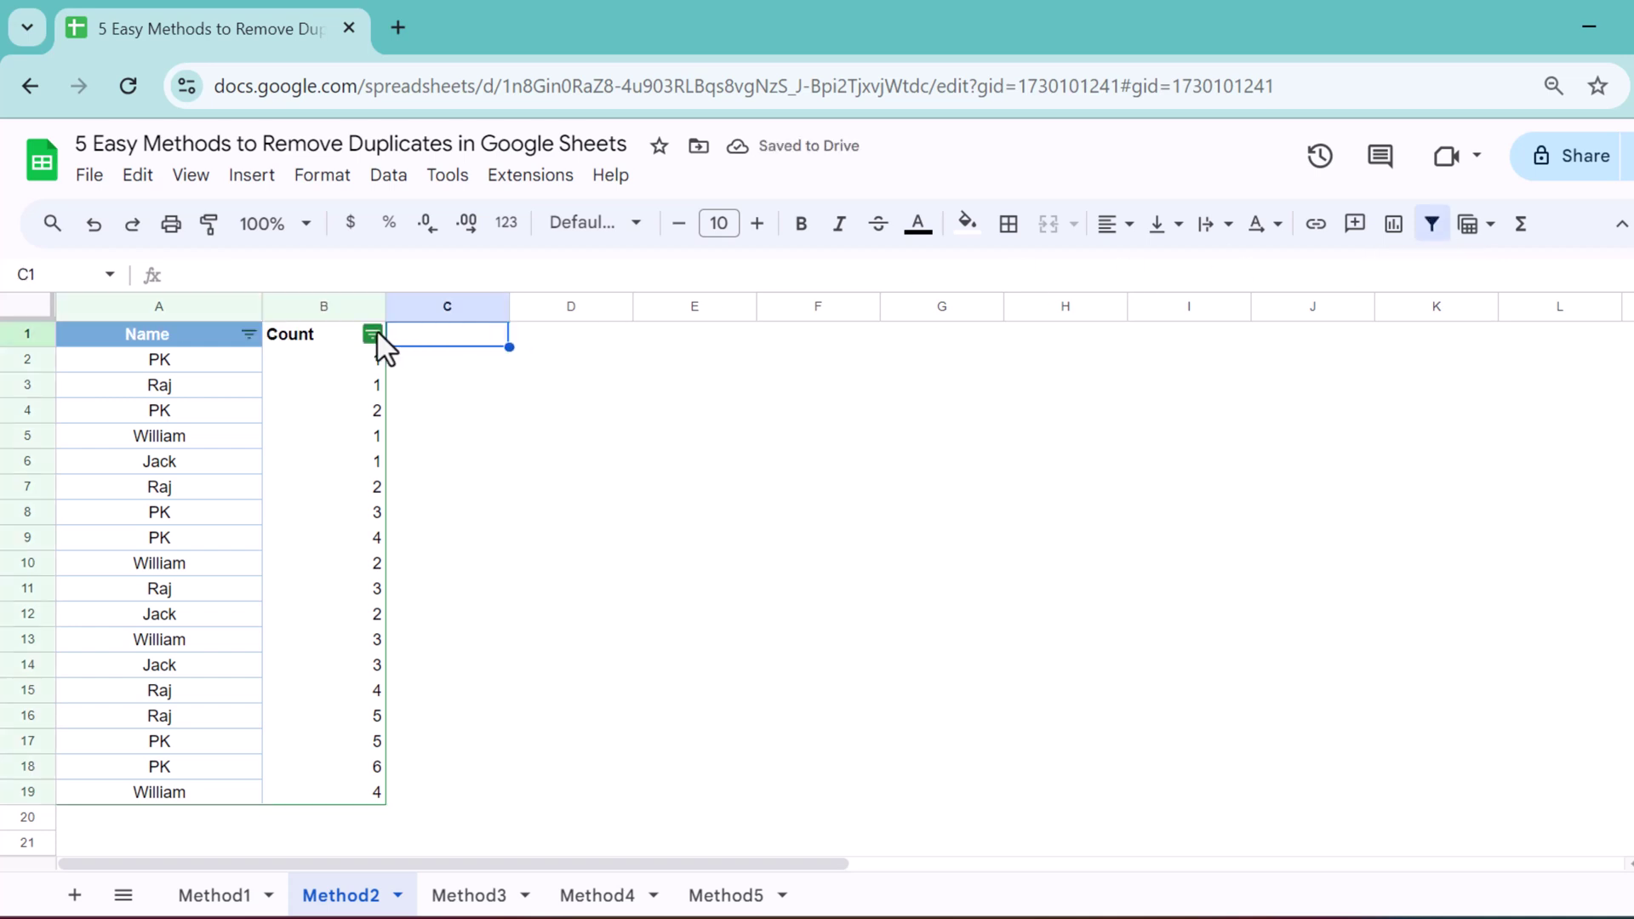
pyautogui.click(372, 334)
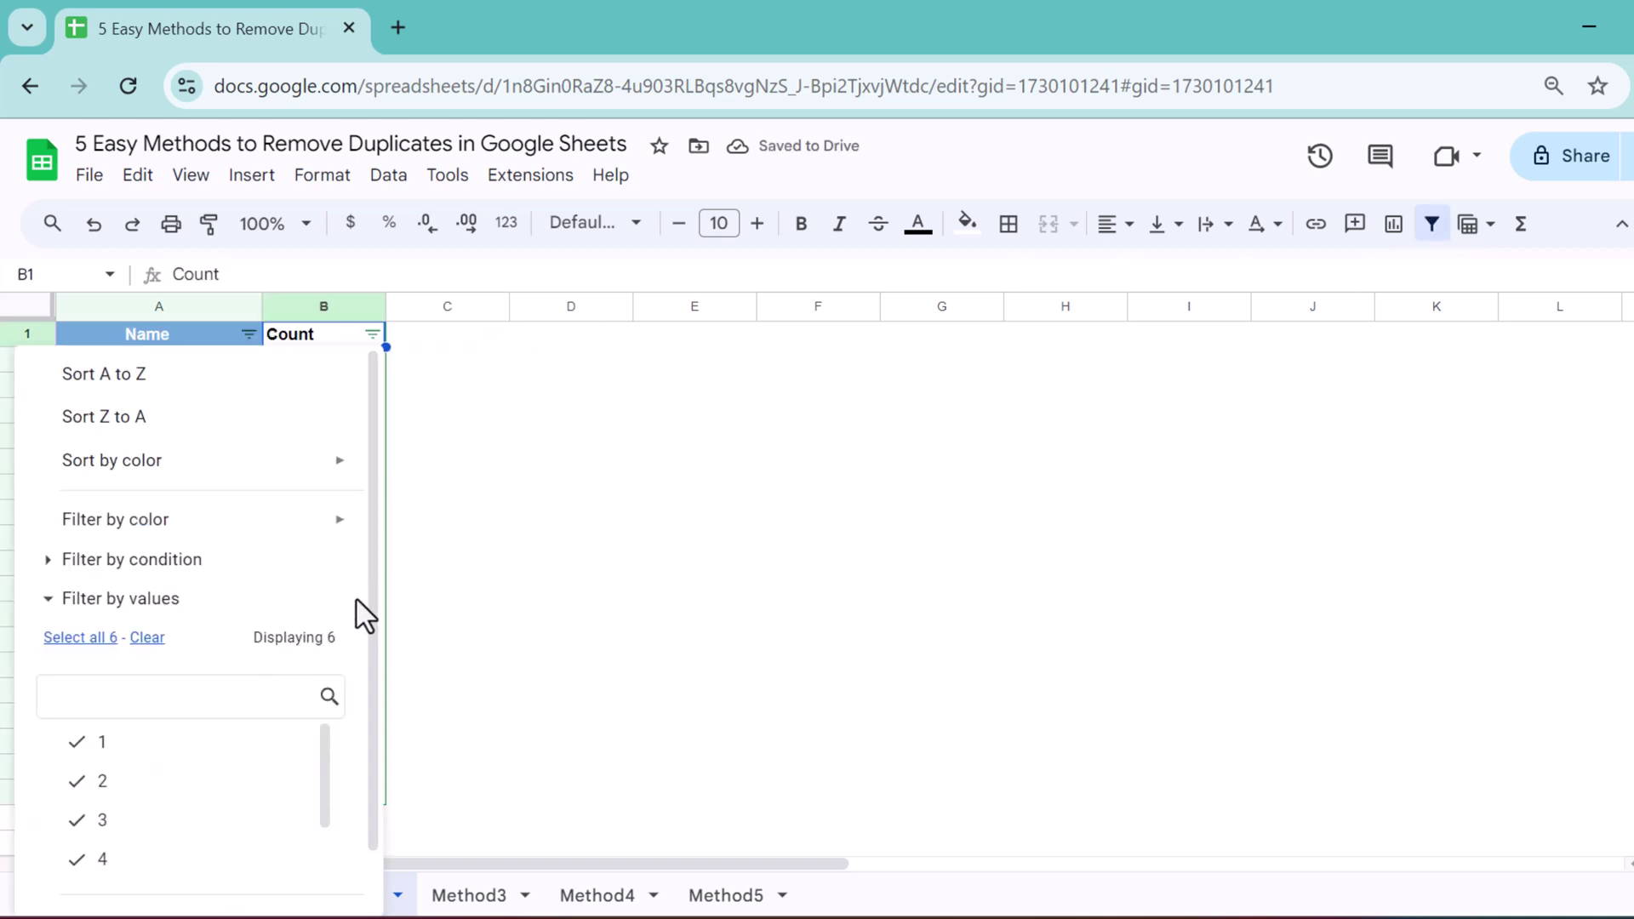
pyautogui.scroll(-2, 379, 592)
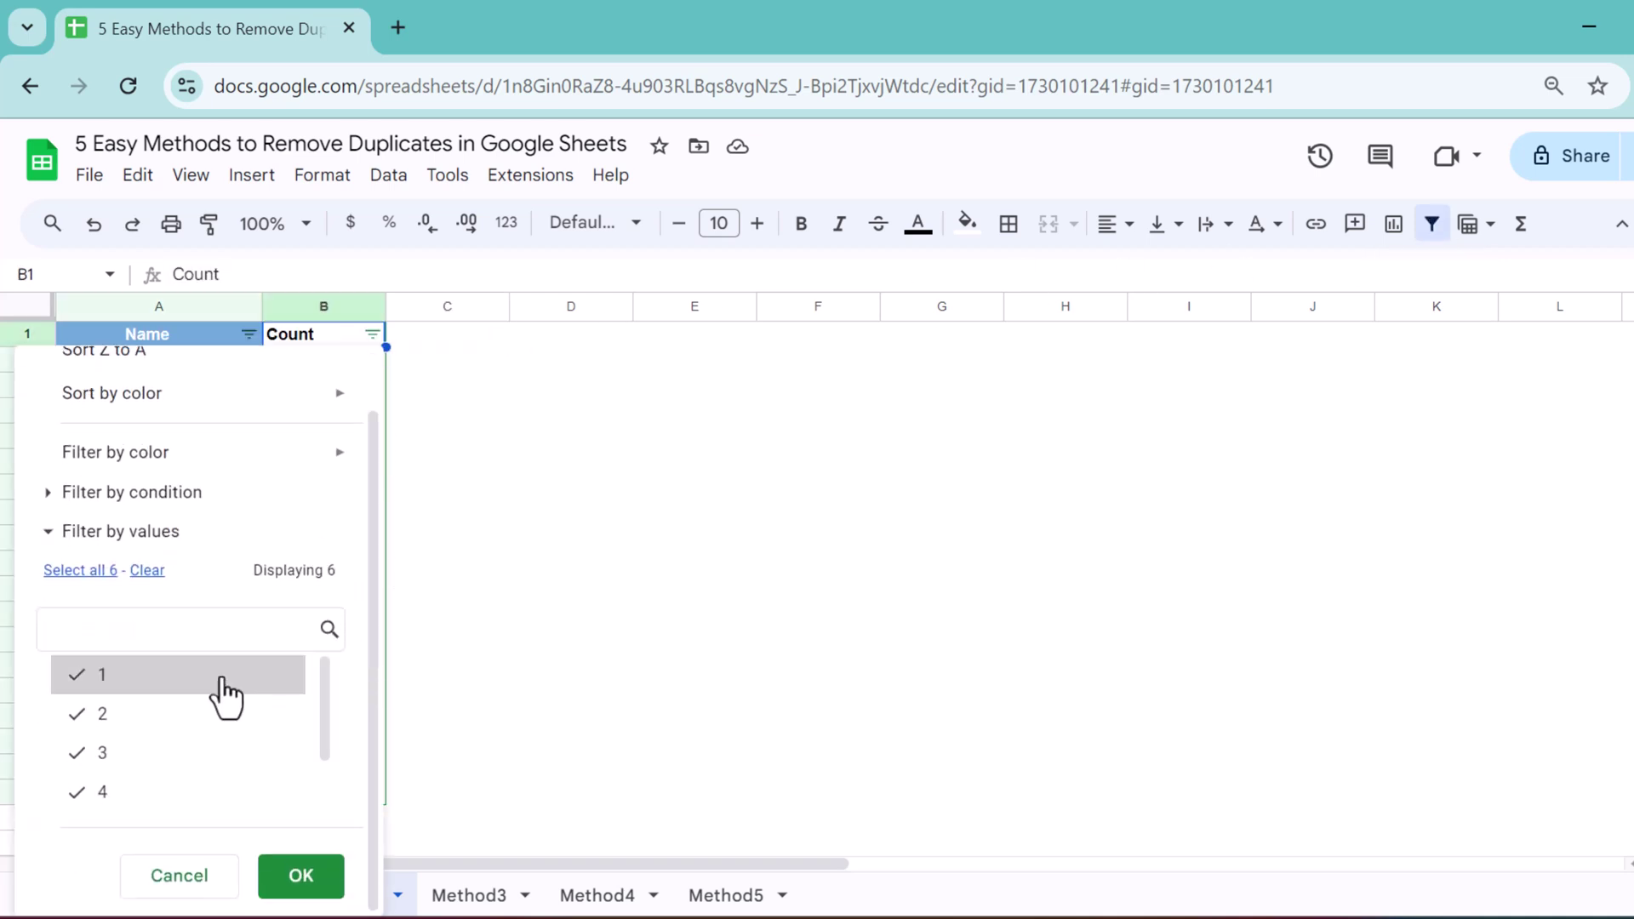
pyautogui.click(99, 689)
pyautogui.scroll(-2, 193, 779)
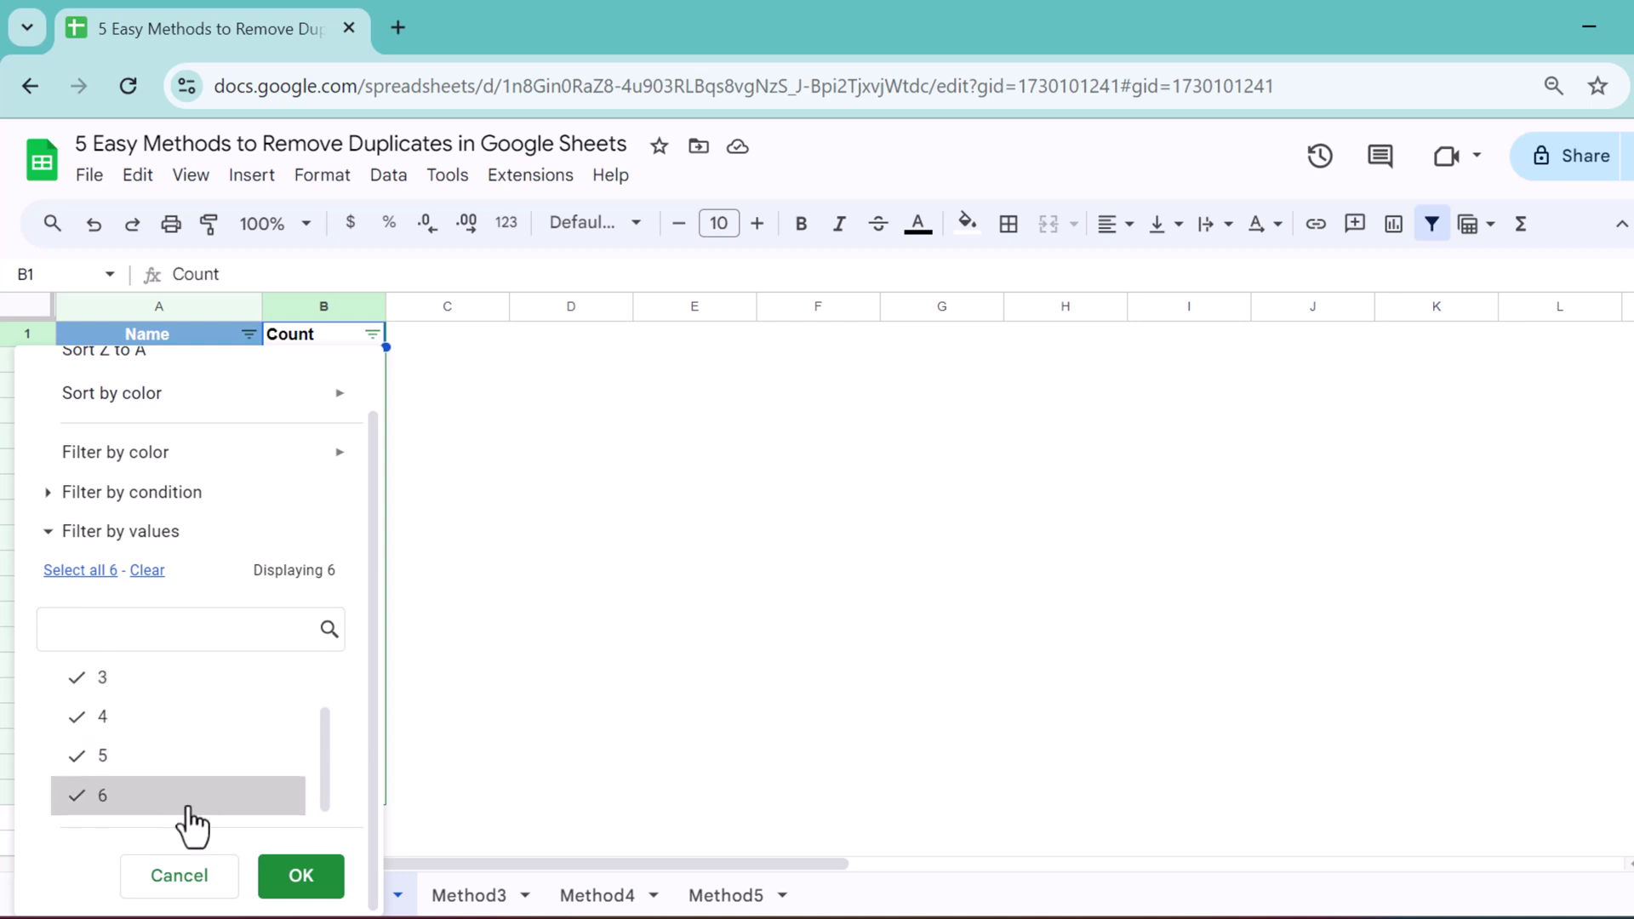
# Apply the filter and delete the visible repeat rows 4 to 19.
pyautogui.click(305, 880)
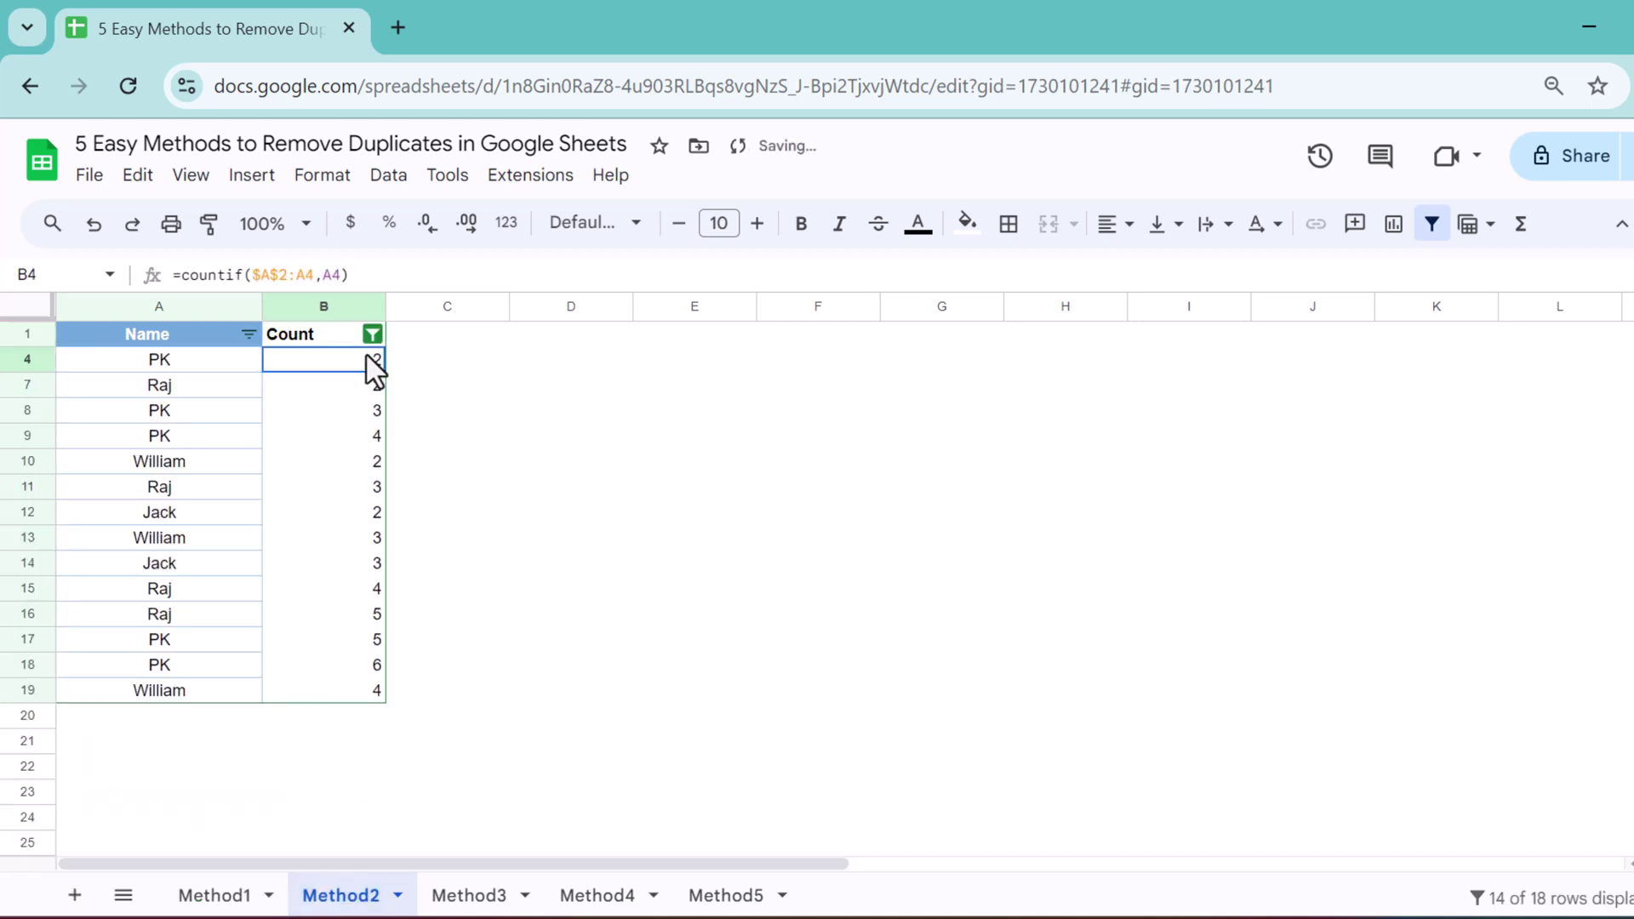
pyautogui.hotkey('ctrl', 'shift', 'Down')
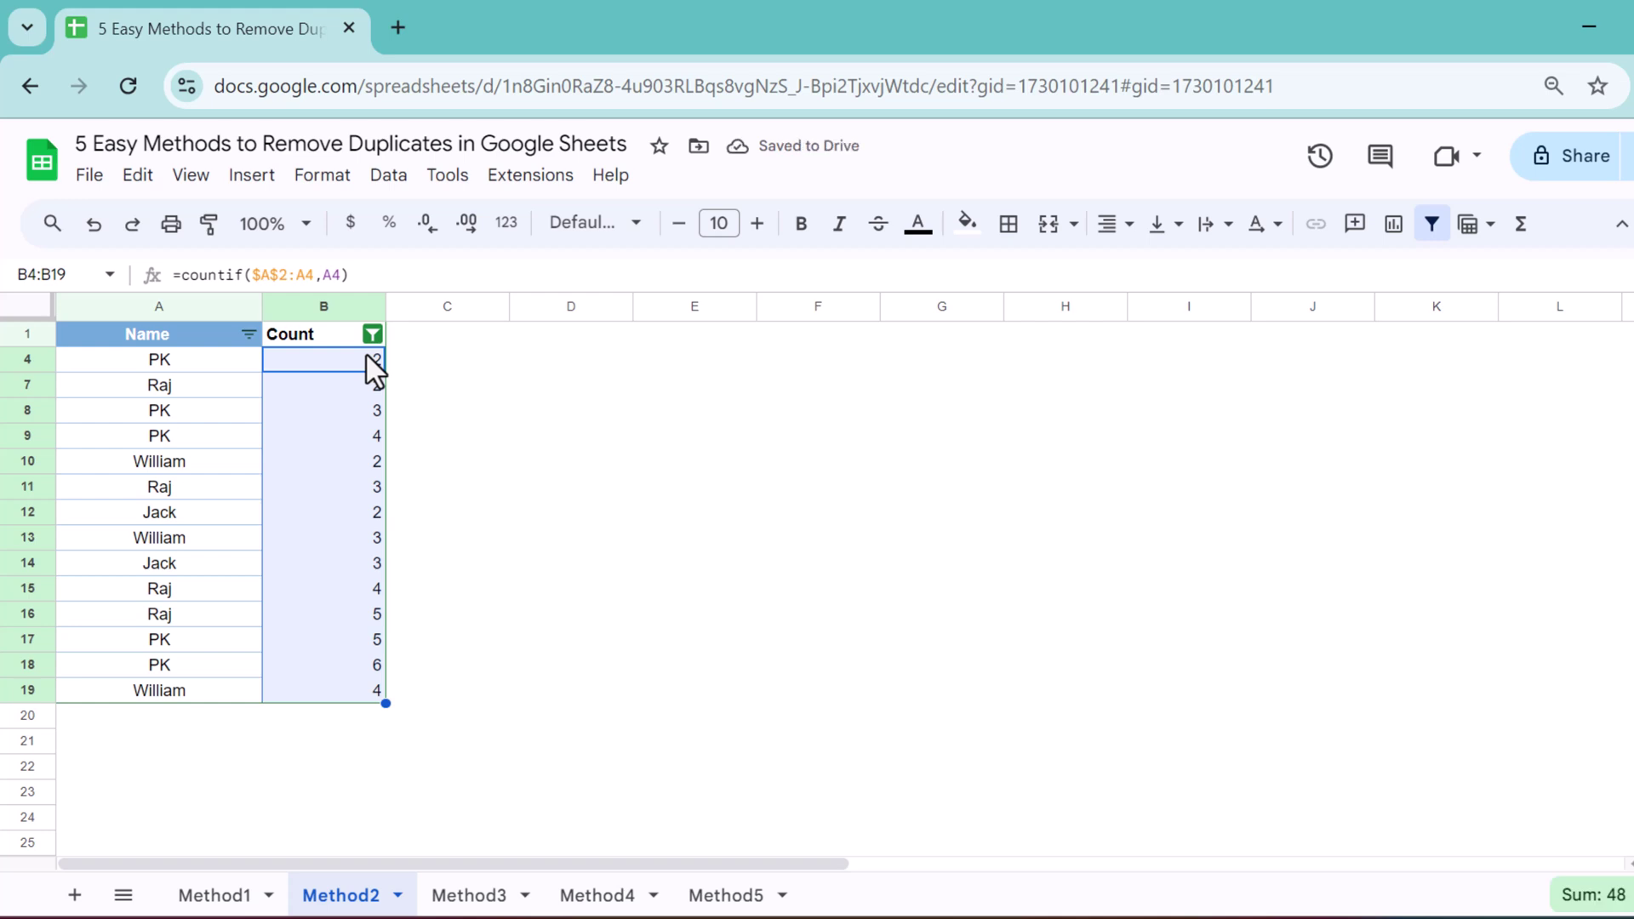
pyautogui.hotkey('shift', 'space')
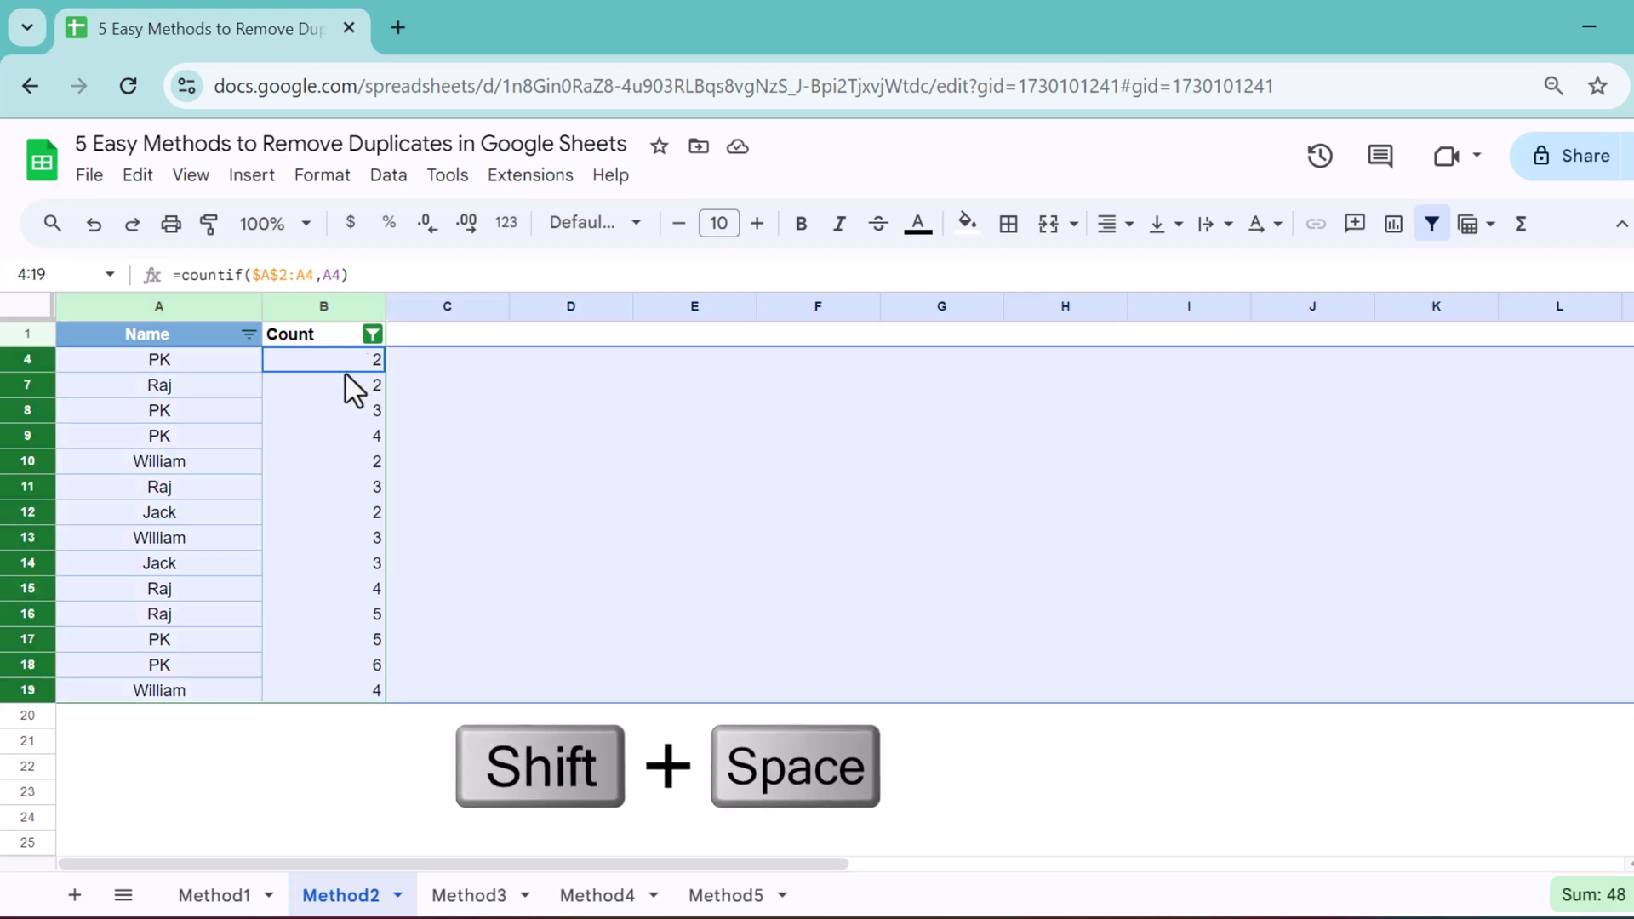
pyautogui.rightClick(345, 380)
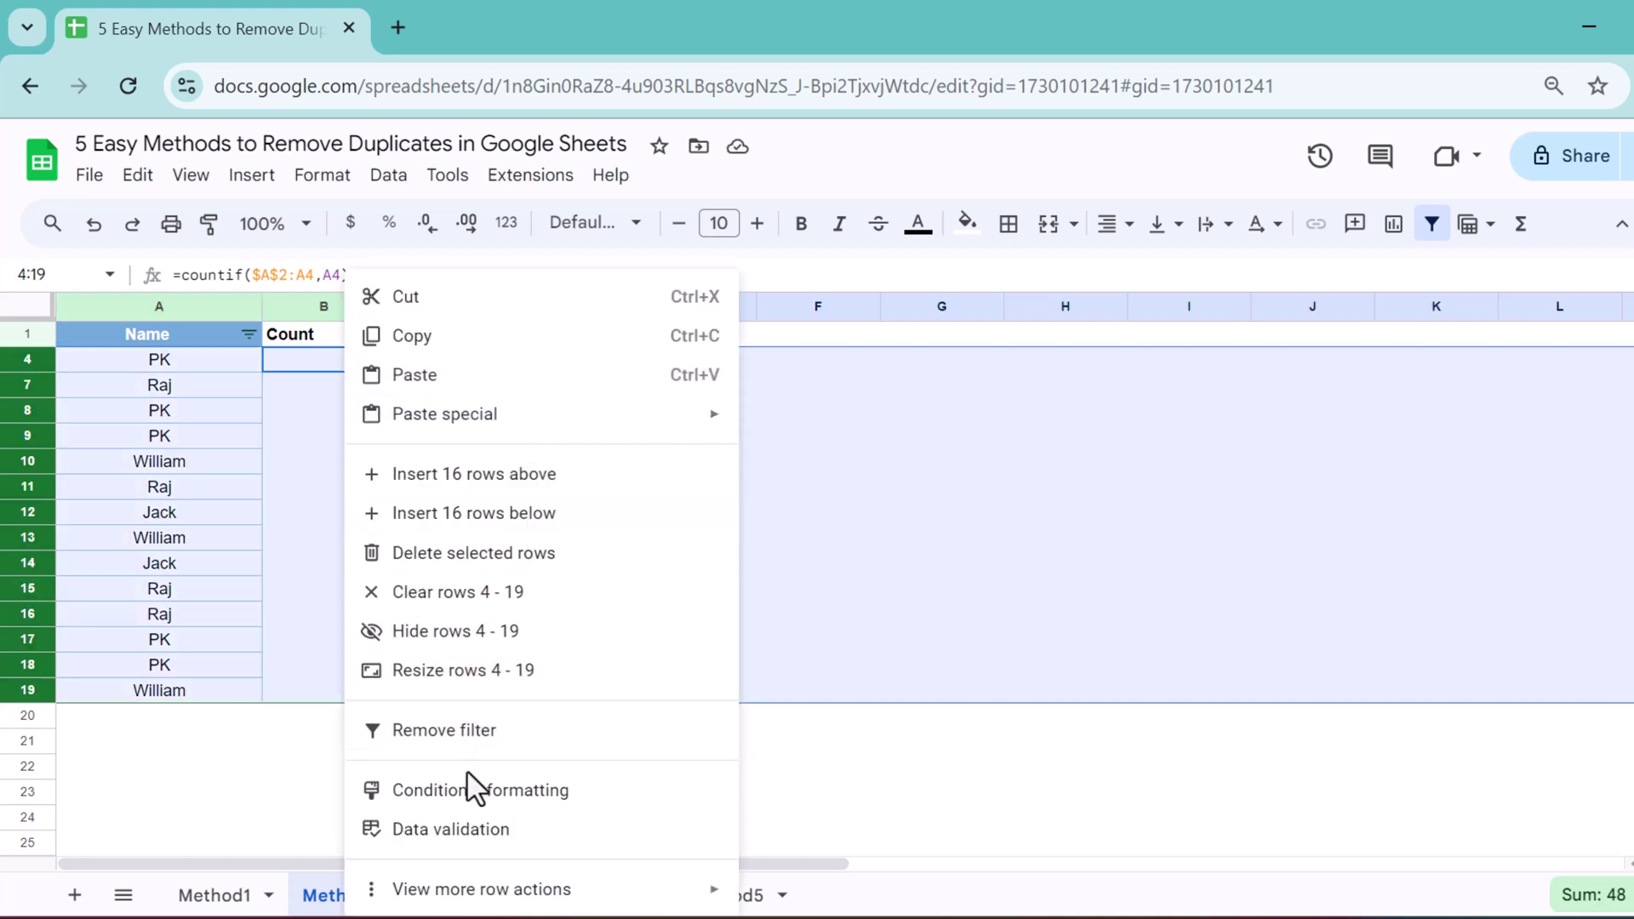
pyautogui.click(523, 562)
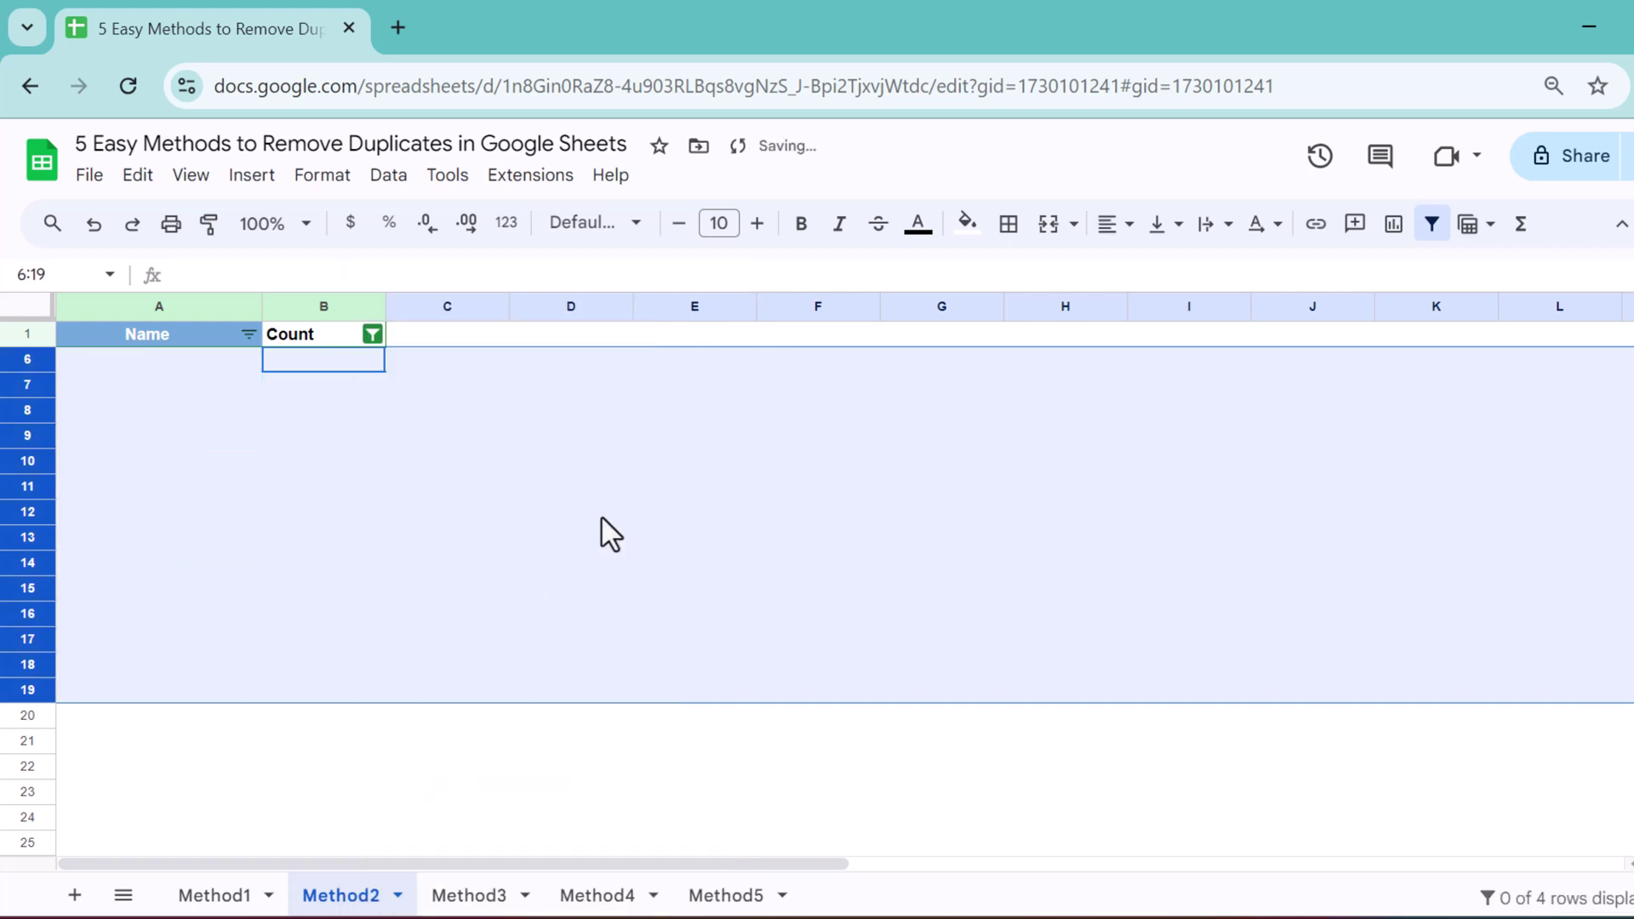
# Remove the filter to reveal the remaining PK, Raj, William and Jack rows.
pyautogui.click(1433, 225)
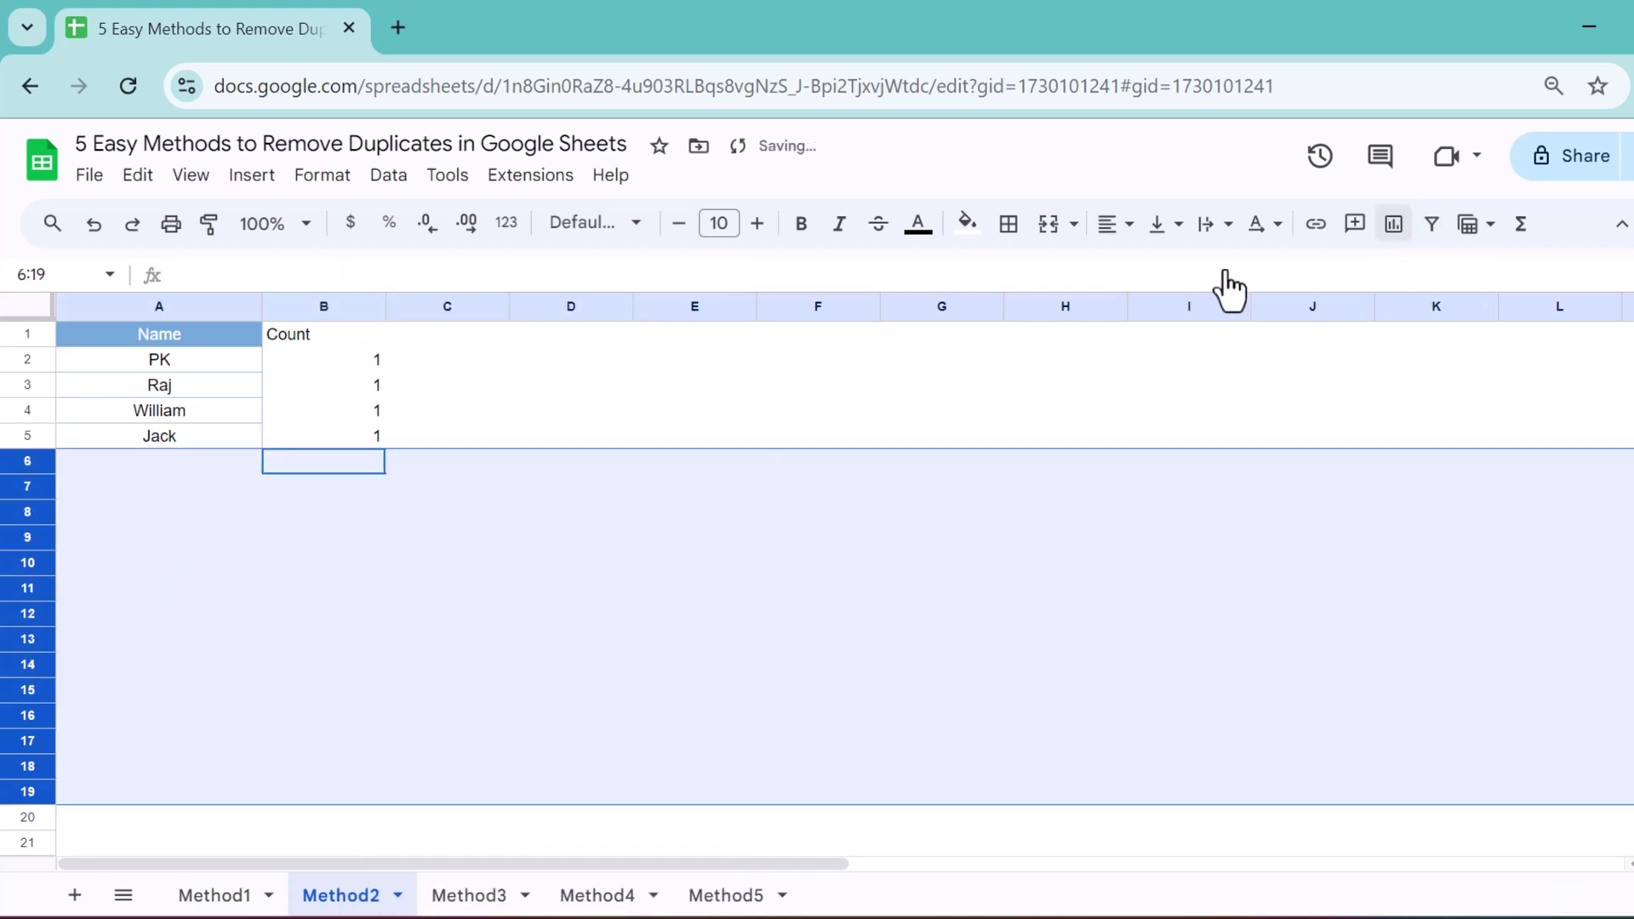
pyautogui.click(575, 470)
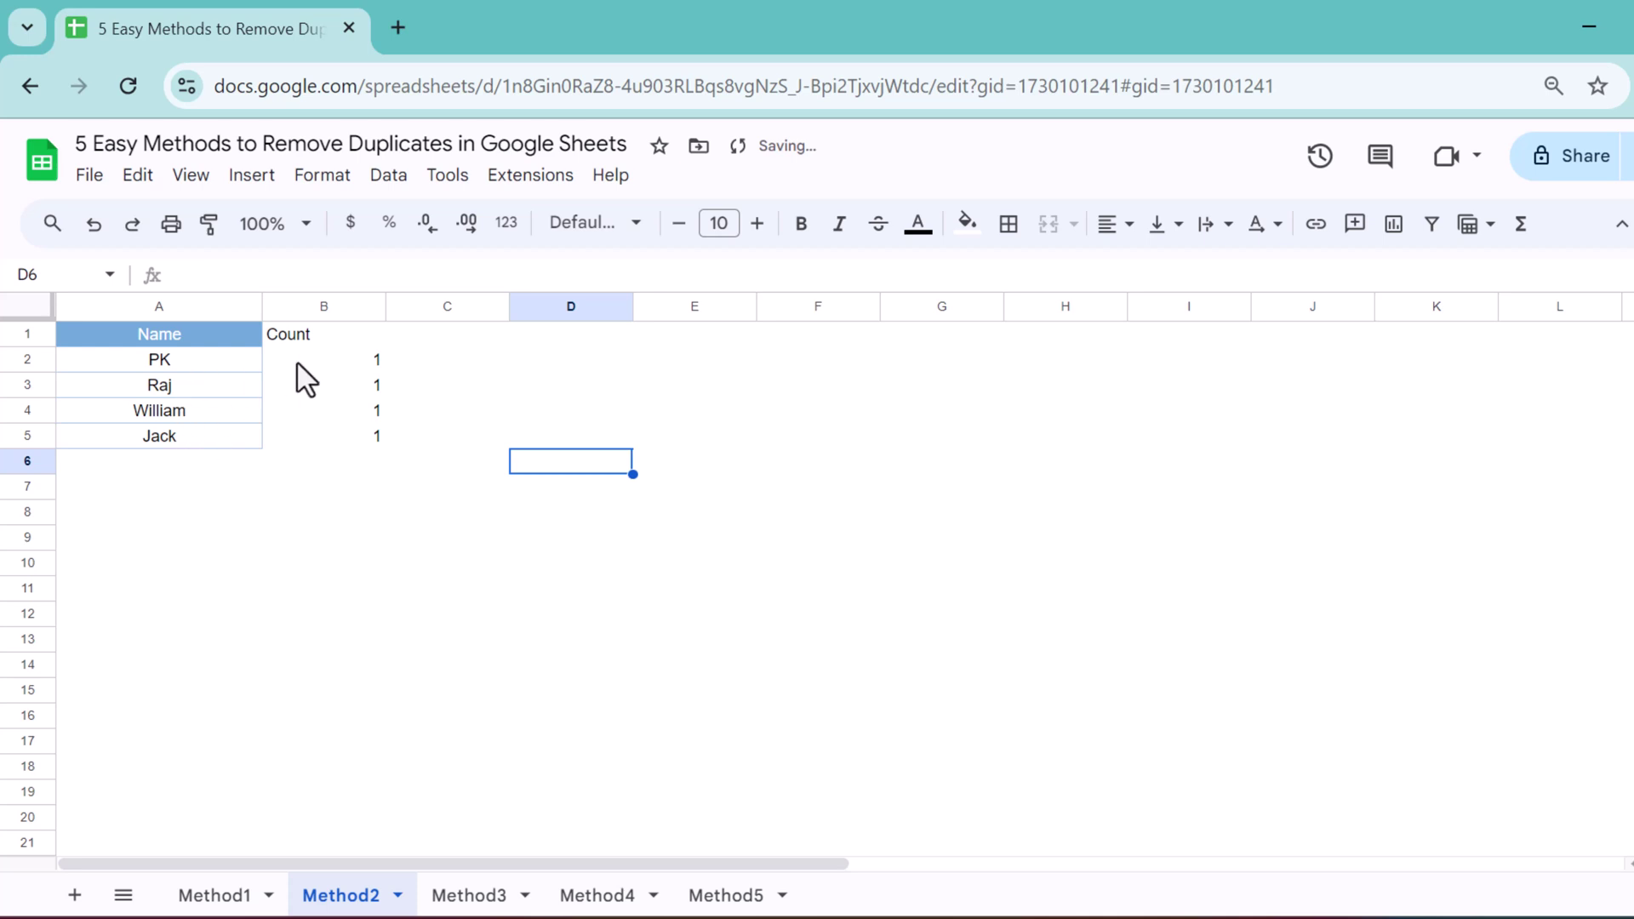
pyautogui.moveTo(344, 334); pyautogui.dragTo(353, 452)
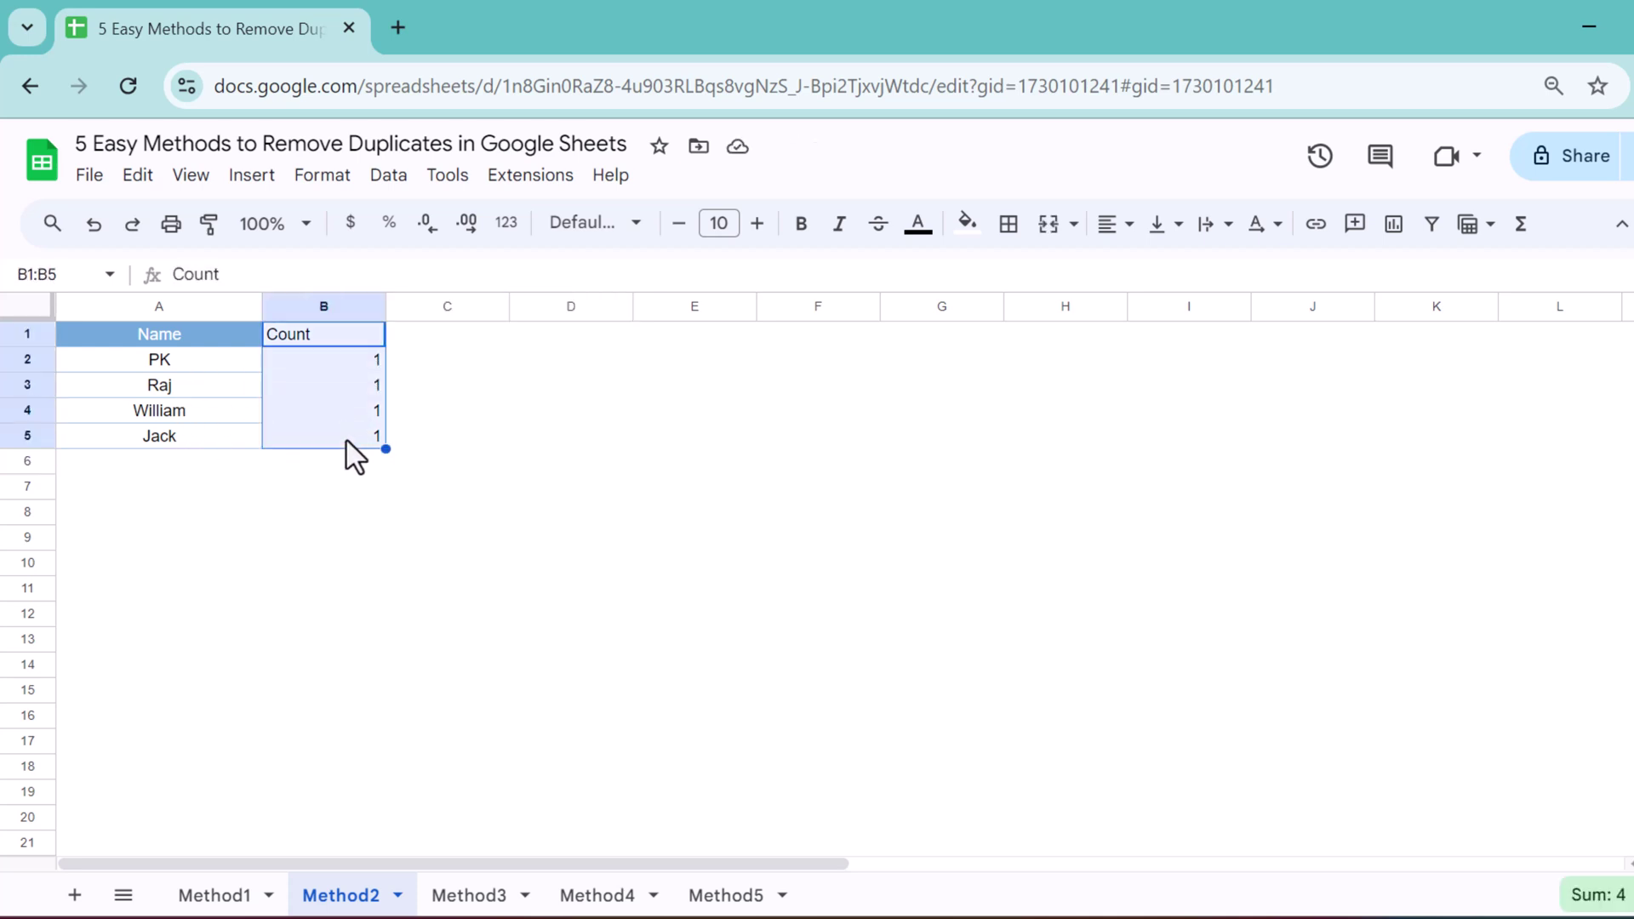
pyautogui.click(485, 414)
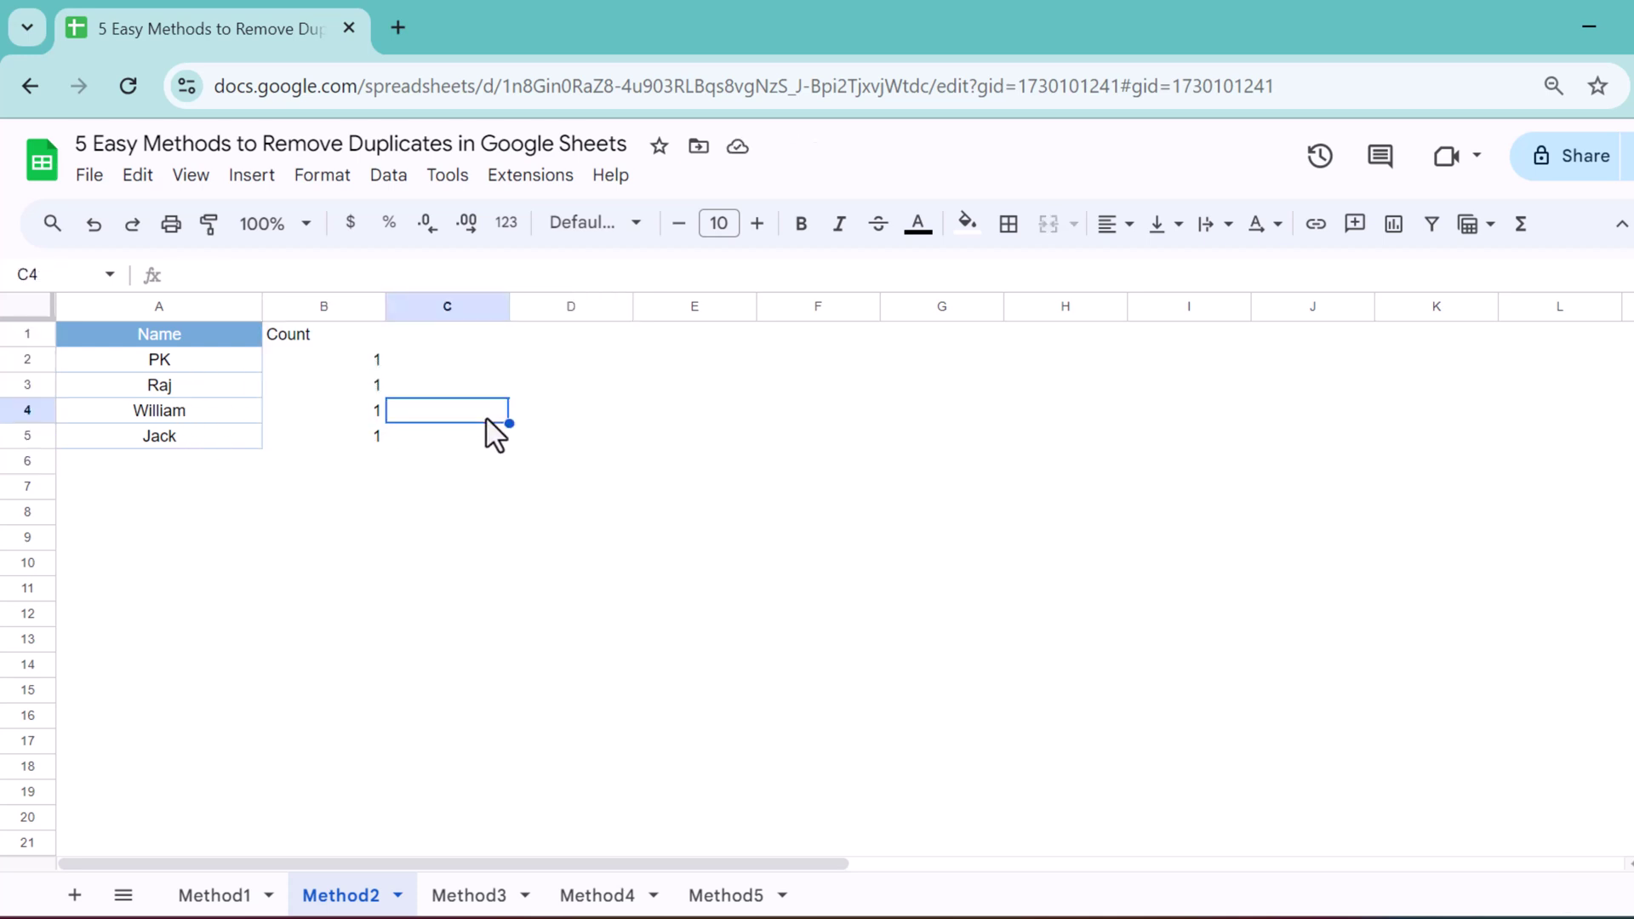
# On Method3, add a filter to the Name list and sort it A to Z.
pyautogui.click(474, 897)
pyautogui.click(309, 363)
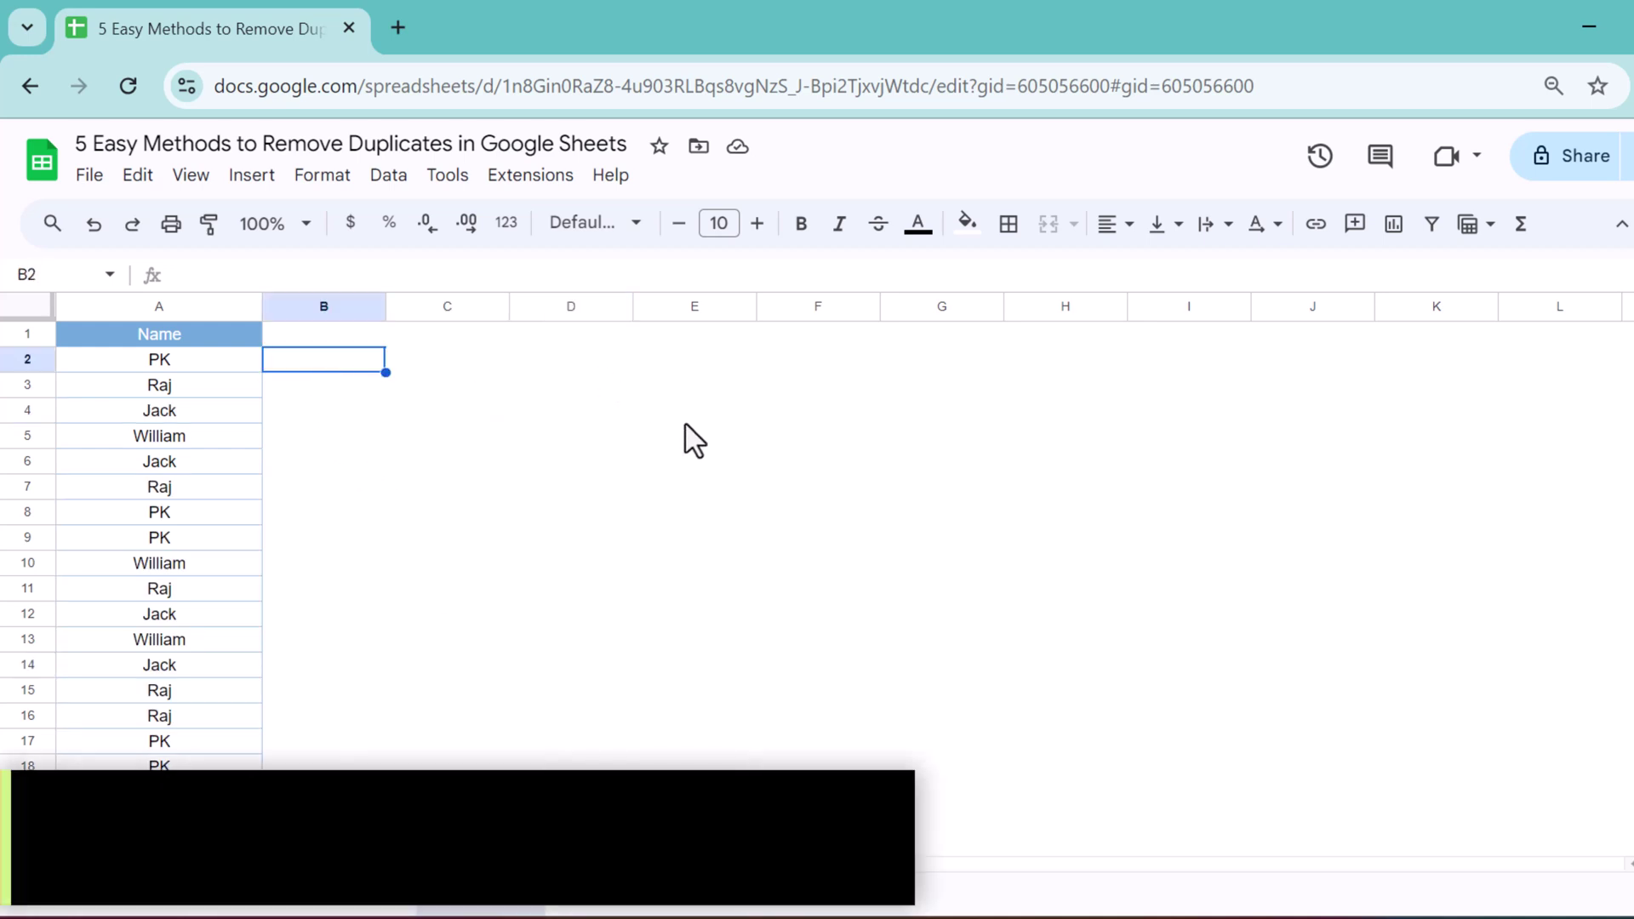
pyautogui.press('Up')
pyautogui.press('Left')
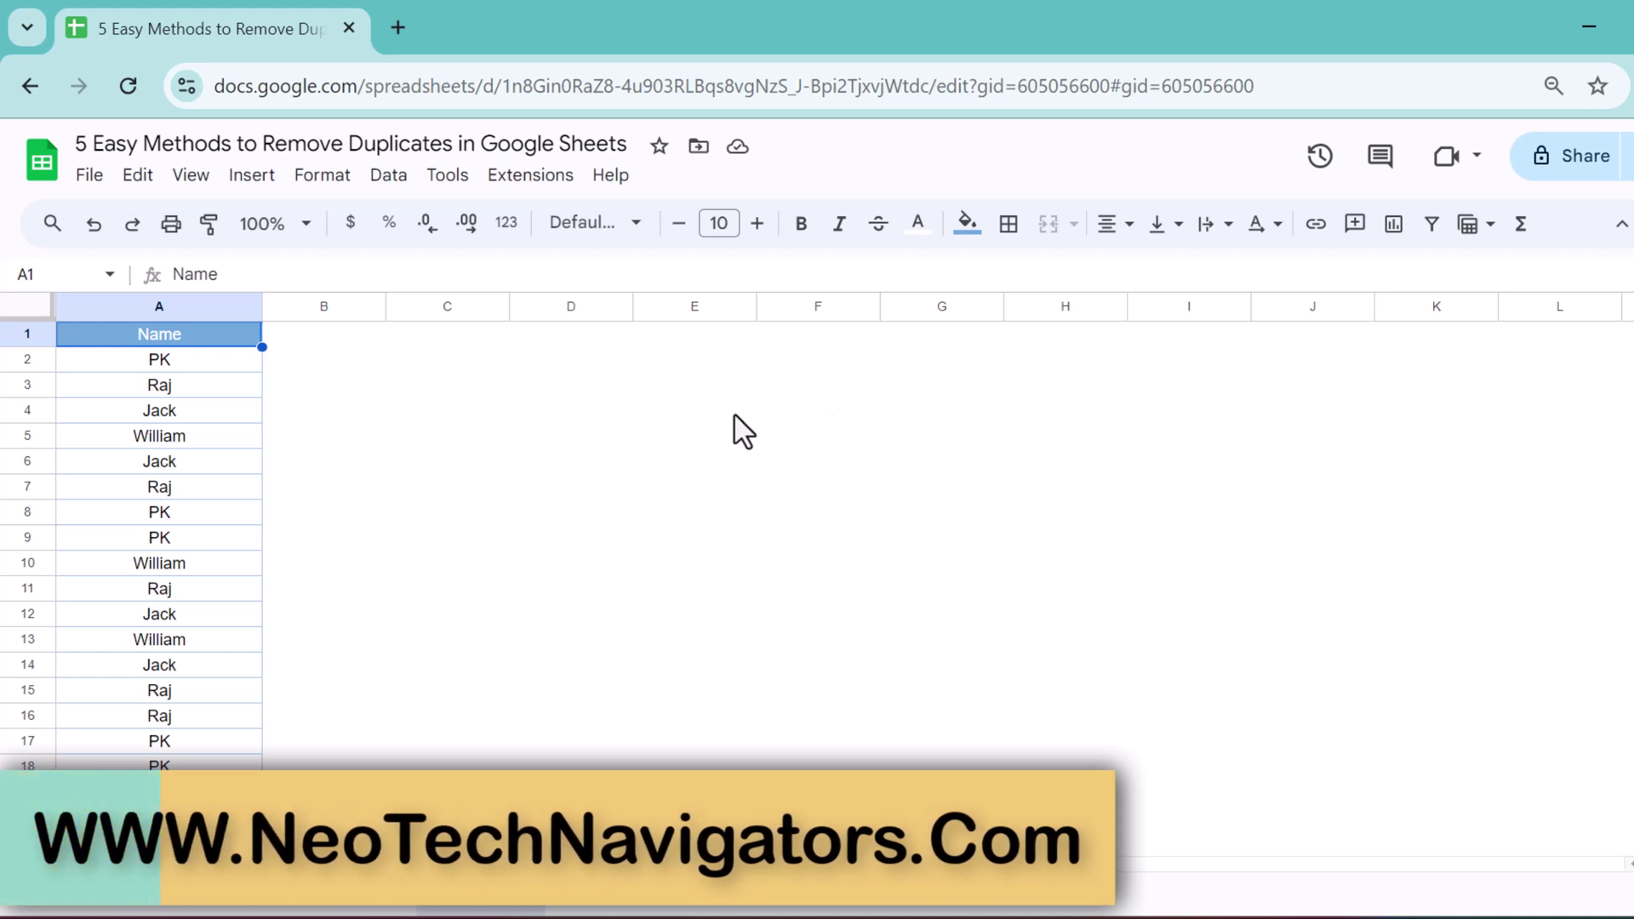
pyautogui.click(1430, 223)
pyautogui.click(247, 333)
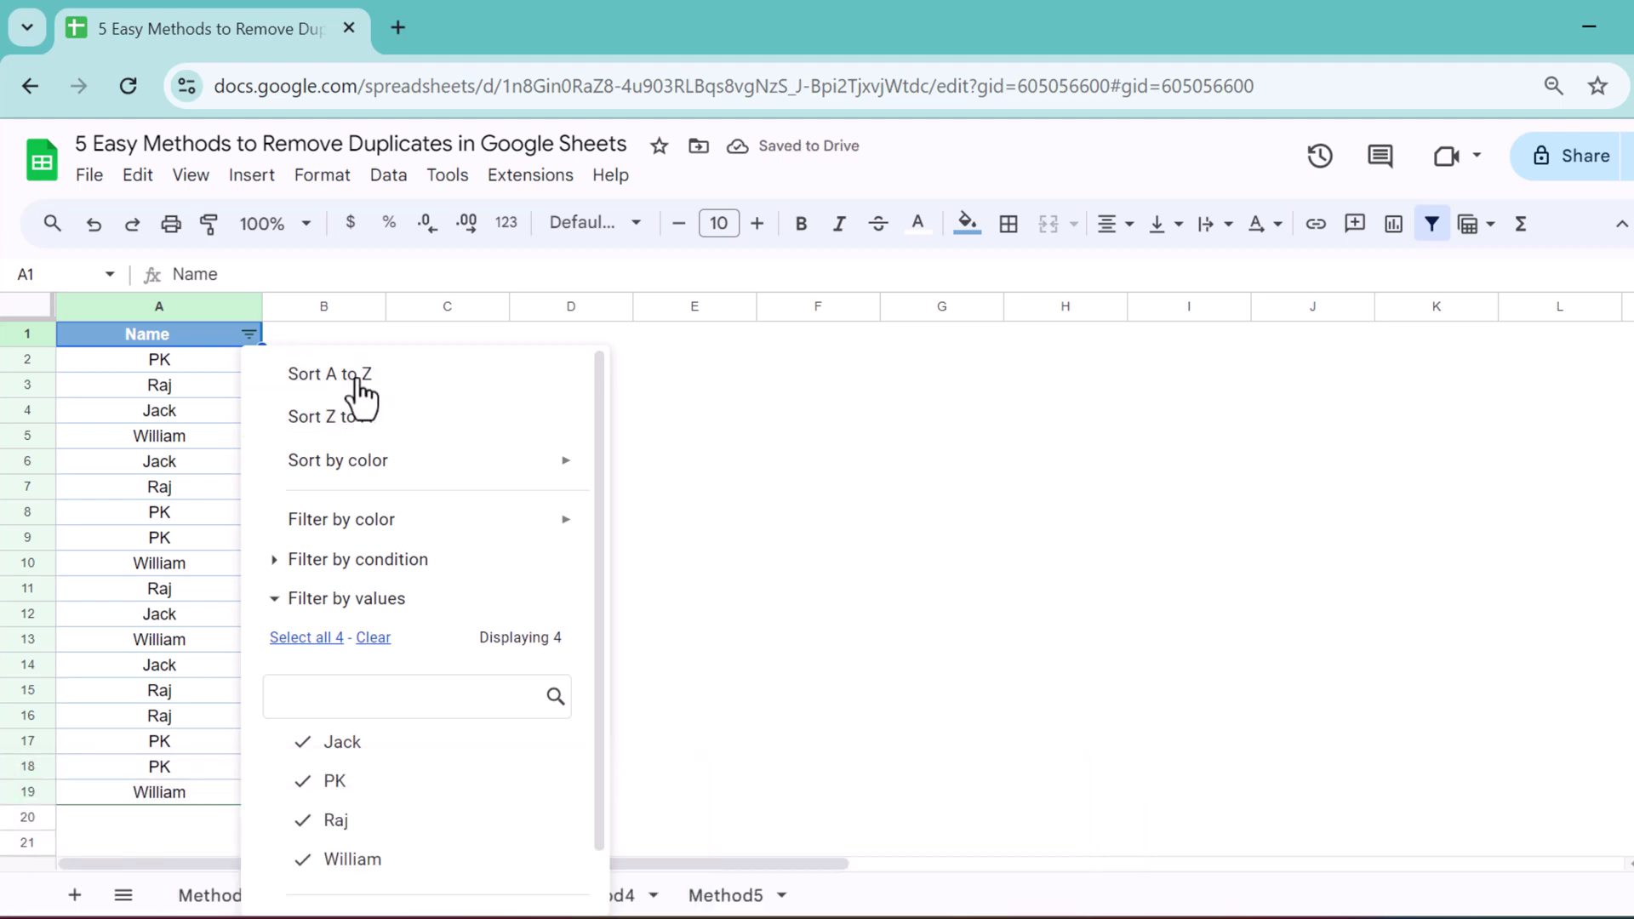
pyautogui.click(361, 387)
pyautogui.click(293, 362)
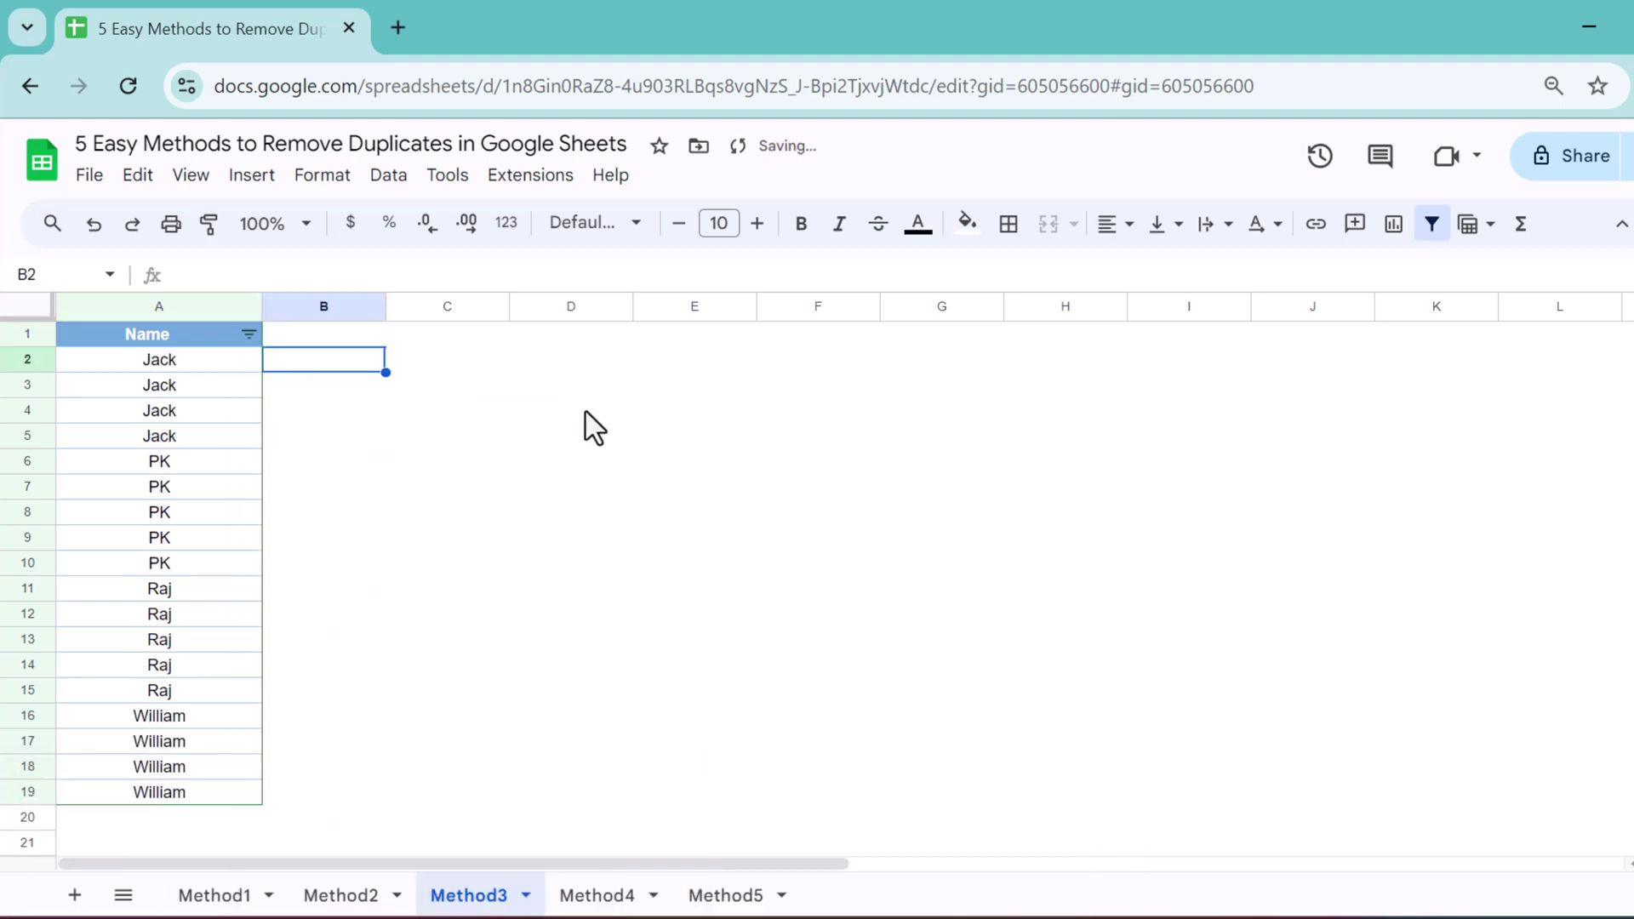
pyautogui.write('=')
pyautogui.write('A2')
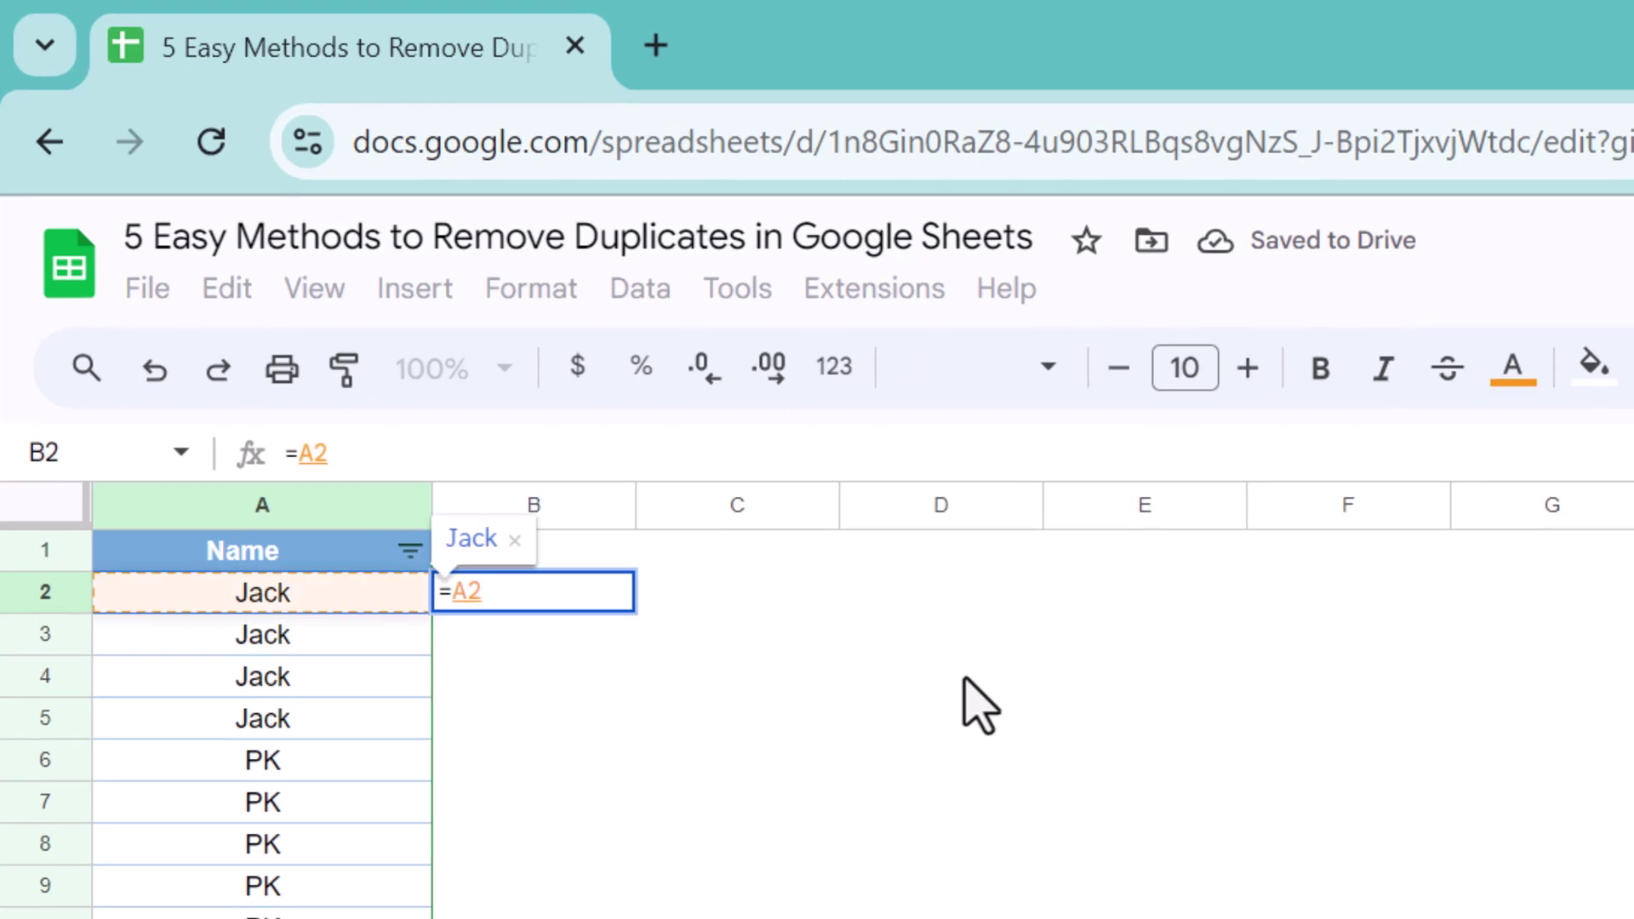
pyautogui.write('=')
# Enter =A2=A3 in B2, fill it down, and head the column Check.
pyautogui.press('Left')
pyautogui.press('Down')
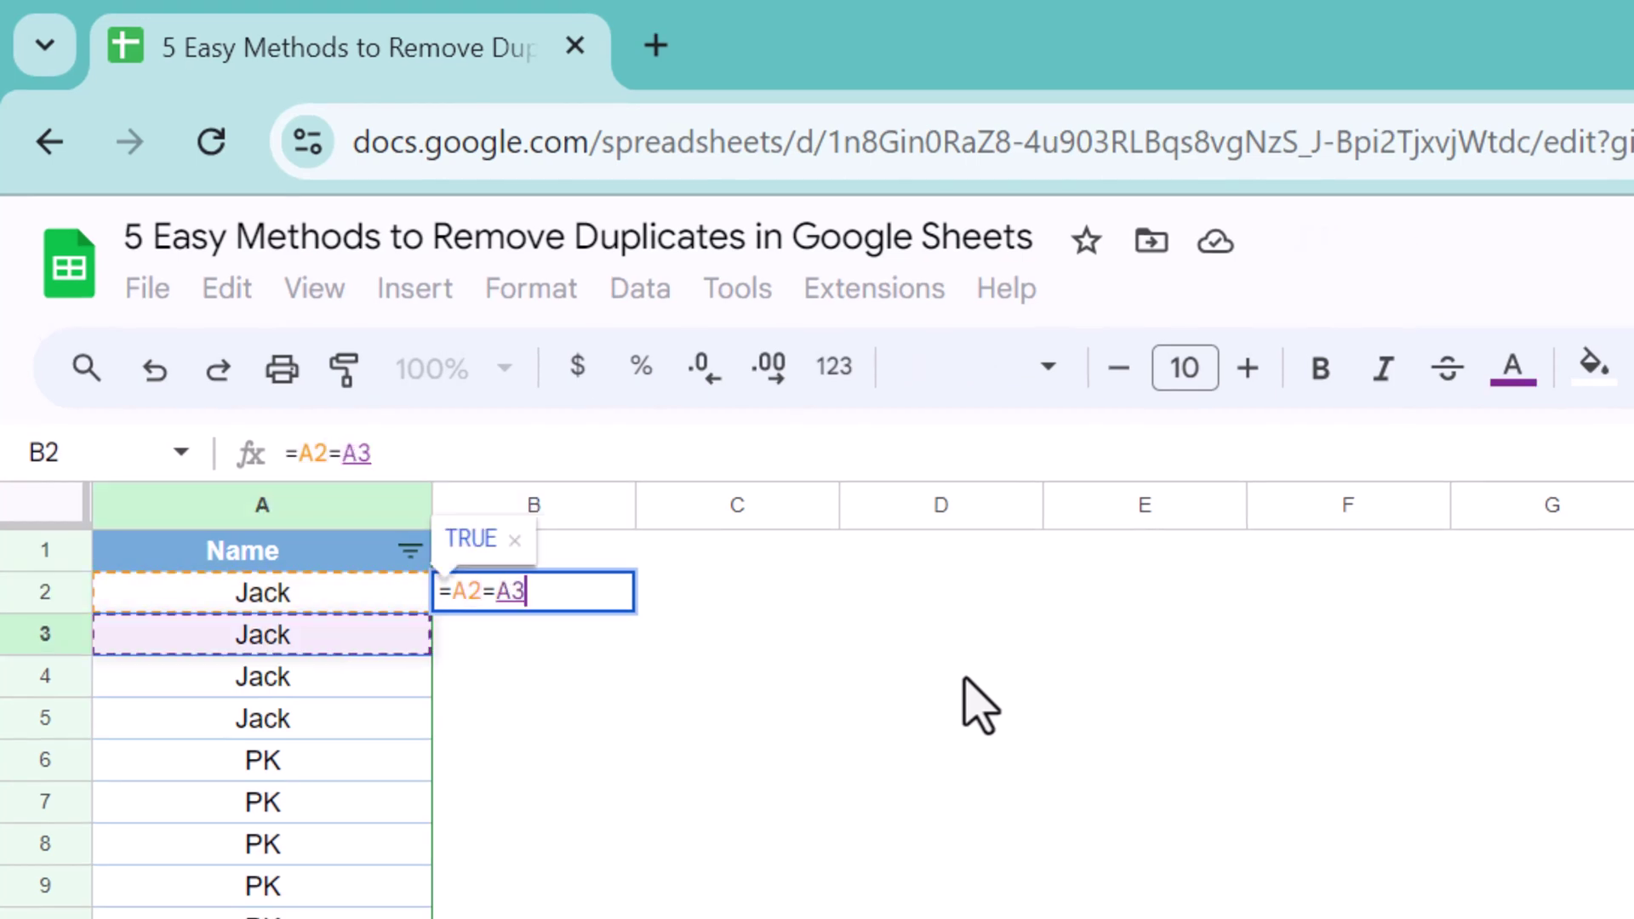
pyautogui.press('Return')
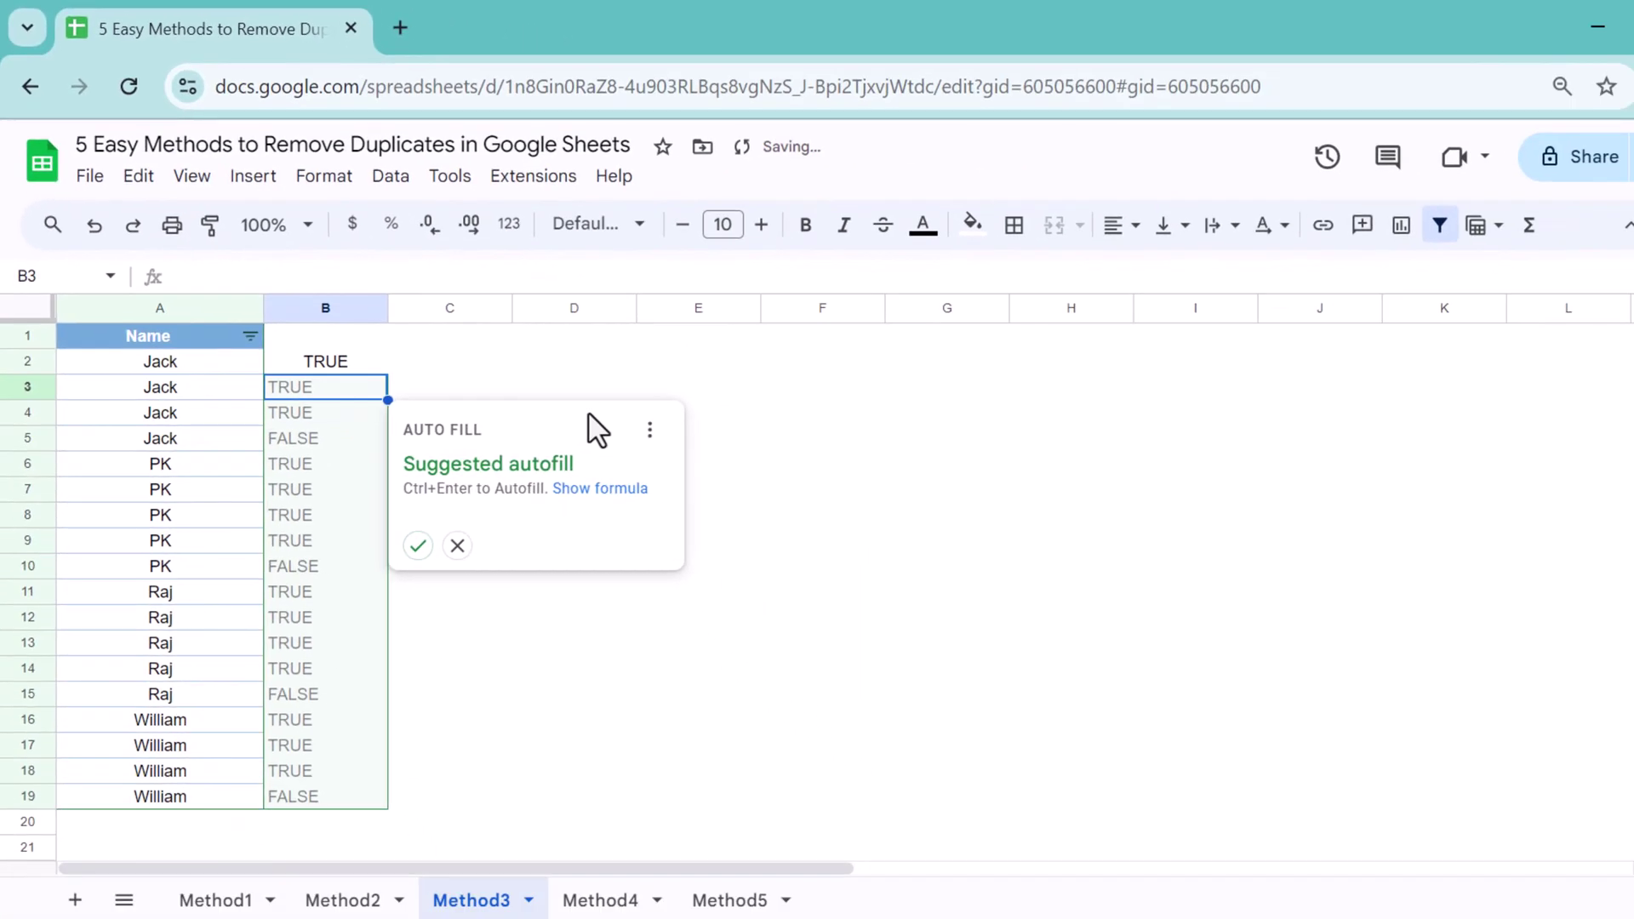
pyautogui.hotkey('ctrl', 'Return')
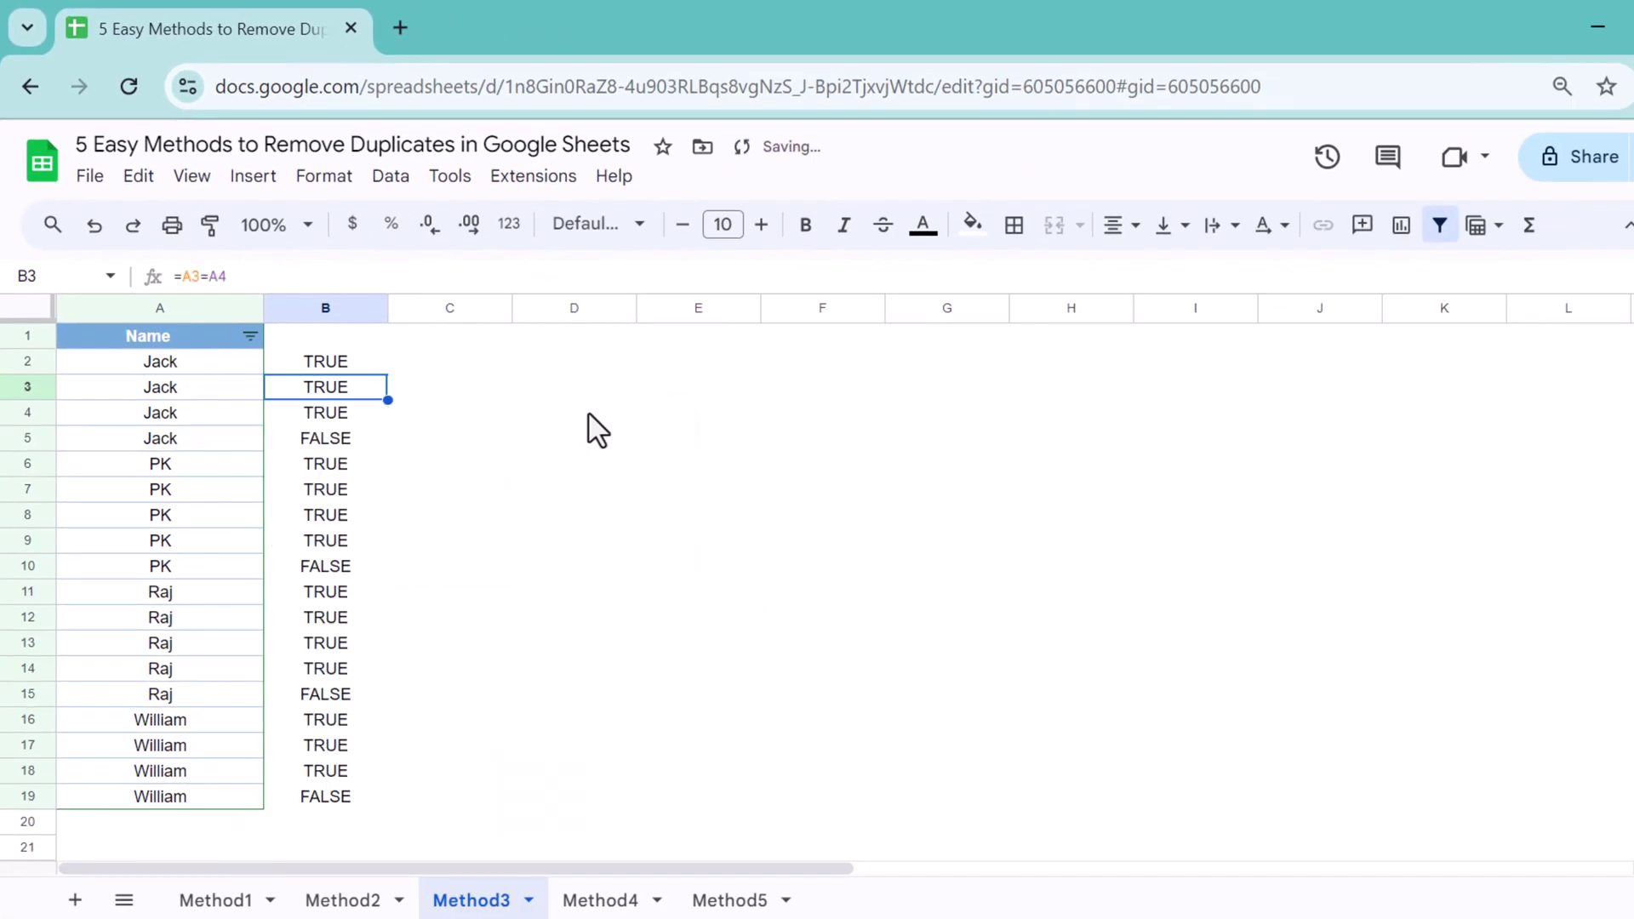
pyautogui.press('Up')
pyautogui.press('Up')
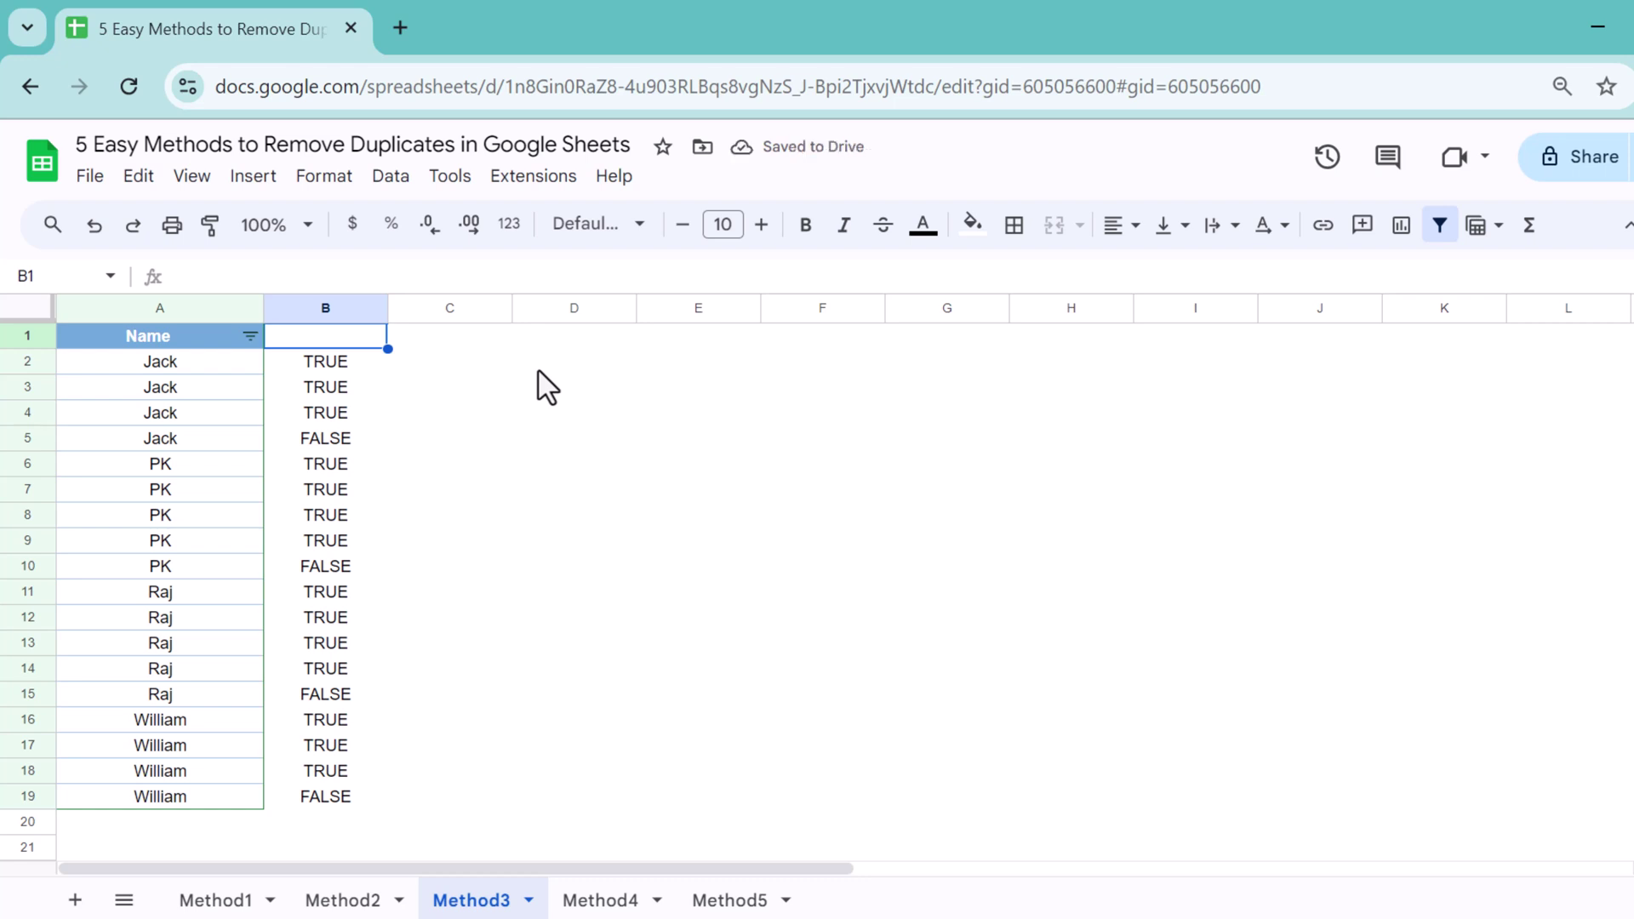
pyautogui.write('Check')
pyautogui.press('Return')
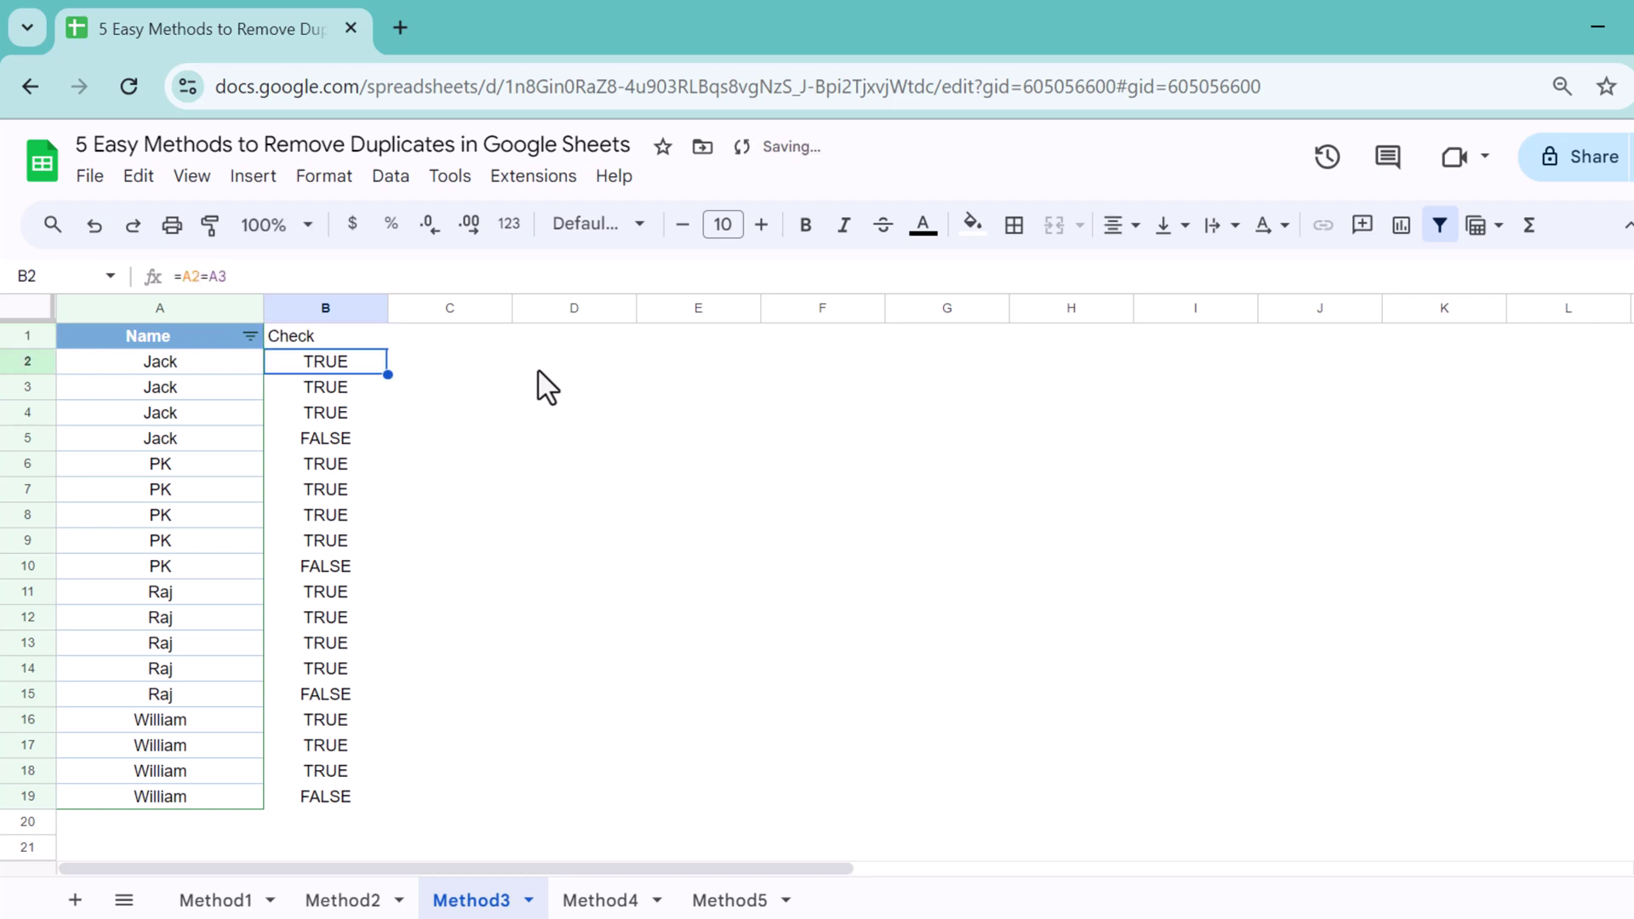
pyautogui.press('Up')
# Recreate the filter over both columns and show only Check TRUE rows.
pyautogui.click(1440, 225)
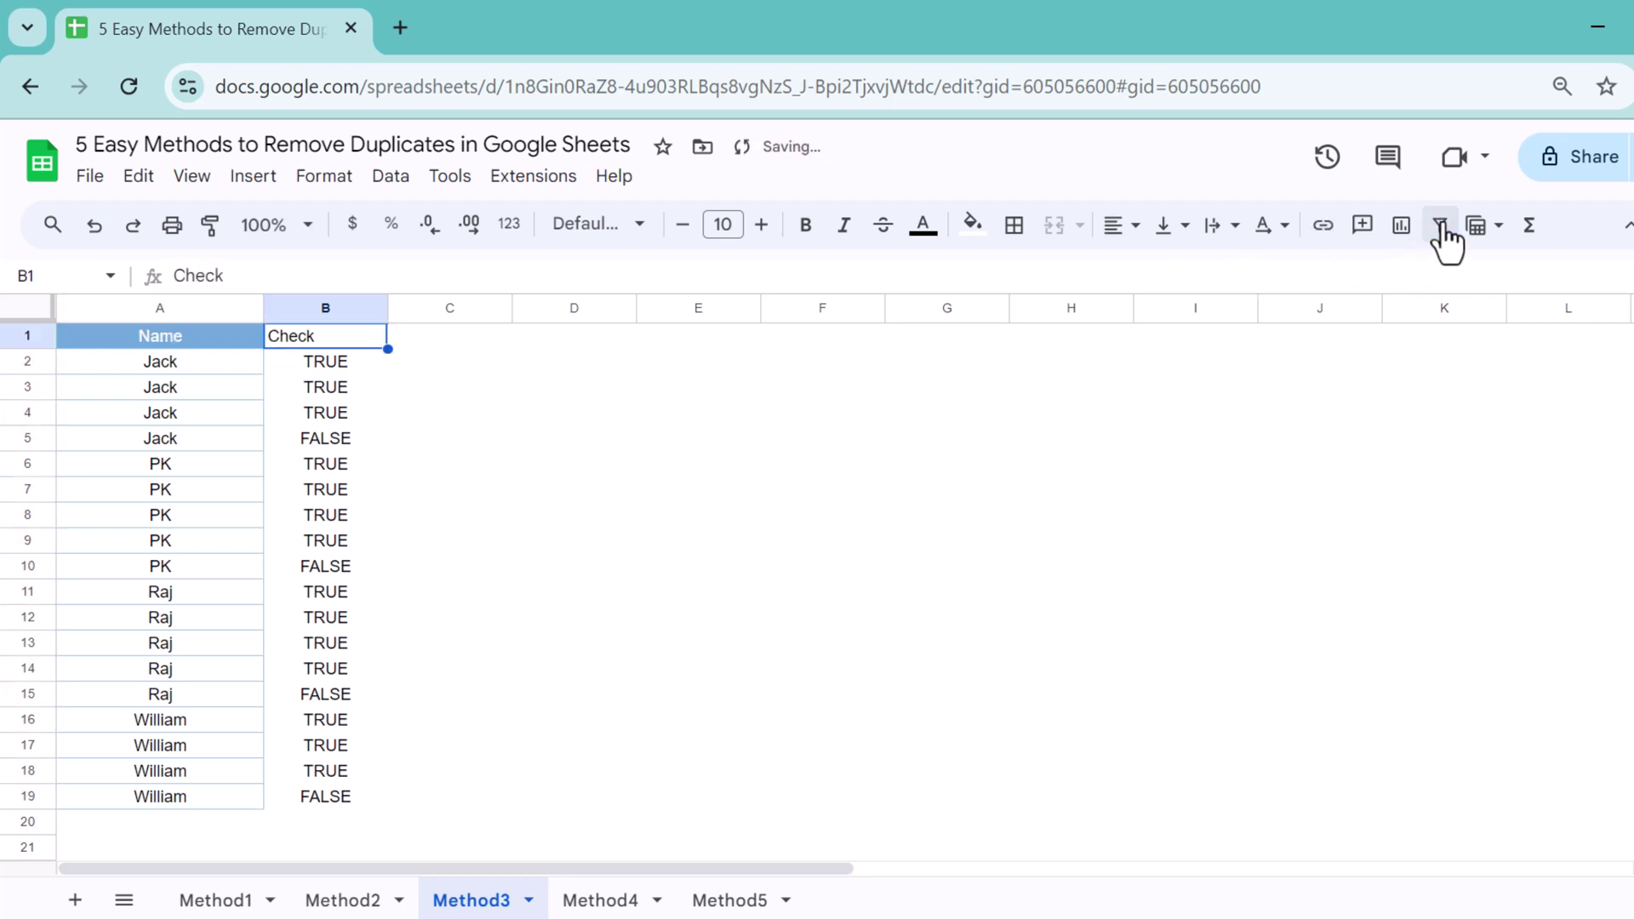
pyautogui.click(374, 336)
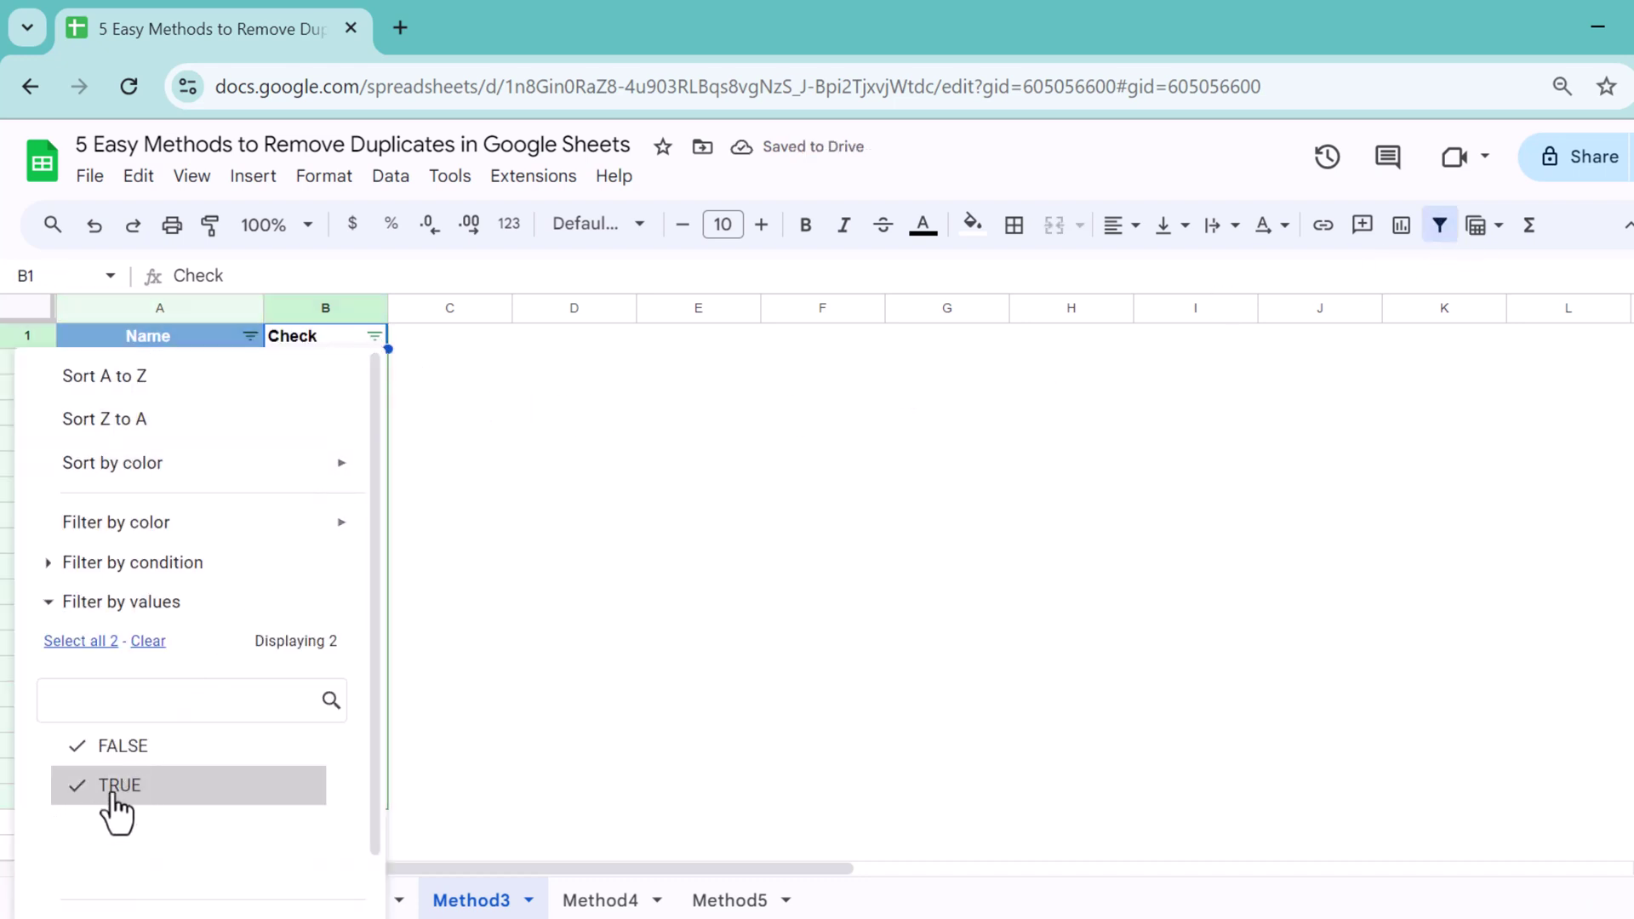
pyautogui.click(118, 755)
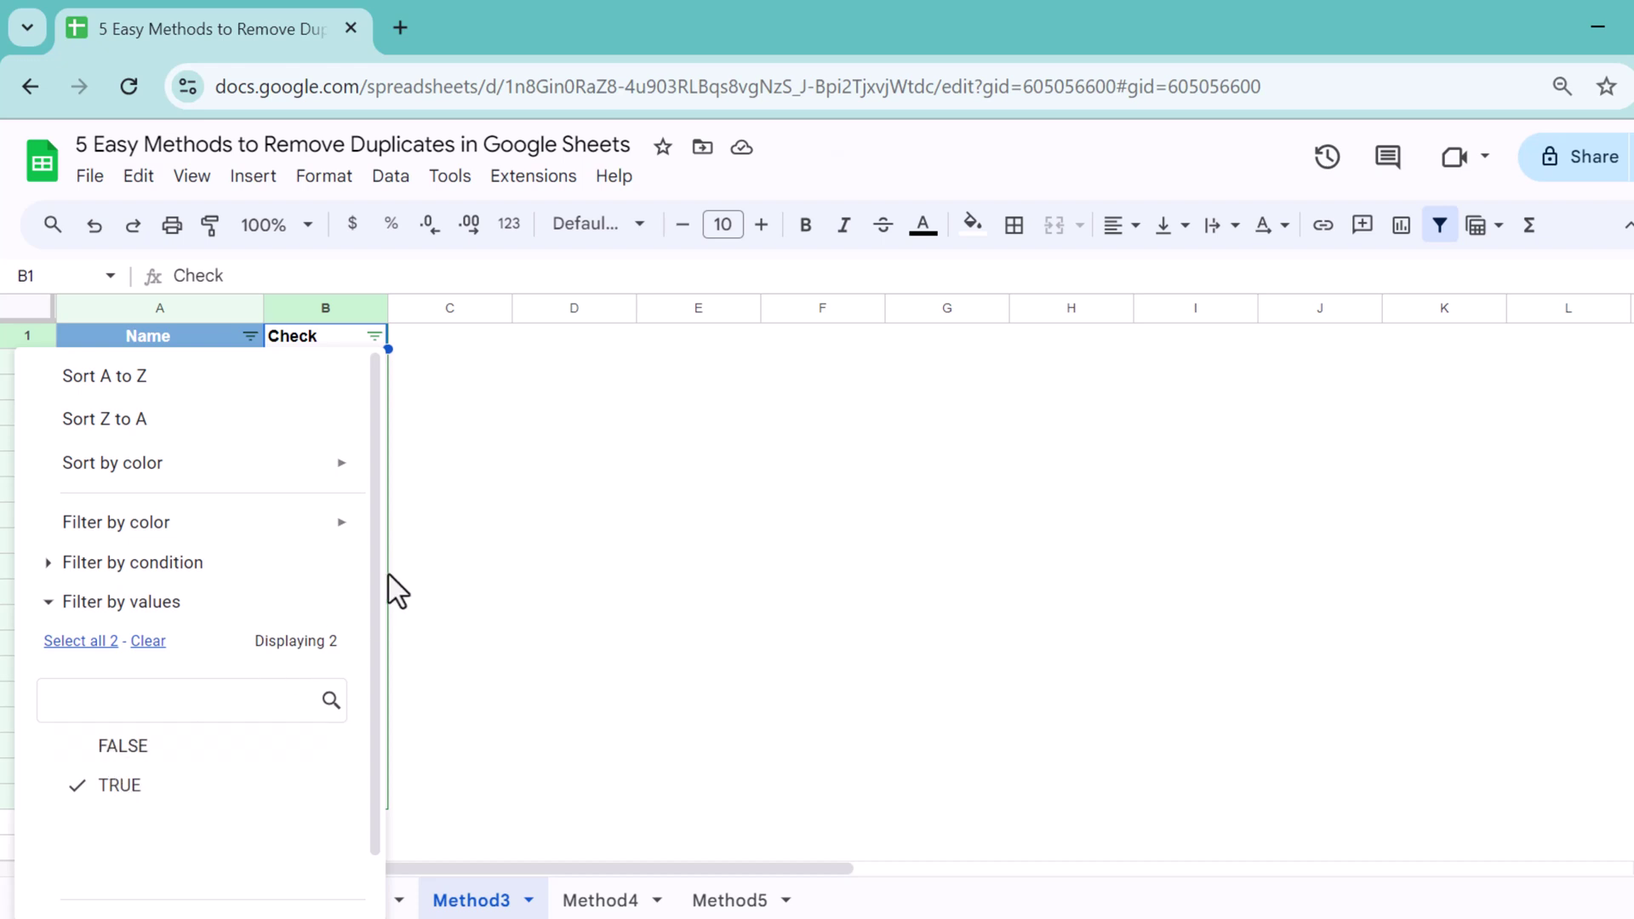
pyautogui.scroll(-1, 345, 788)
pyautogui.click(307, 890)
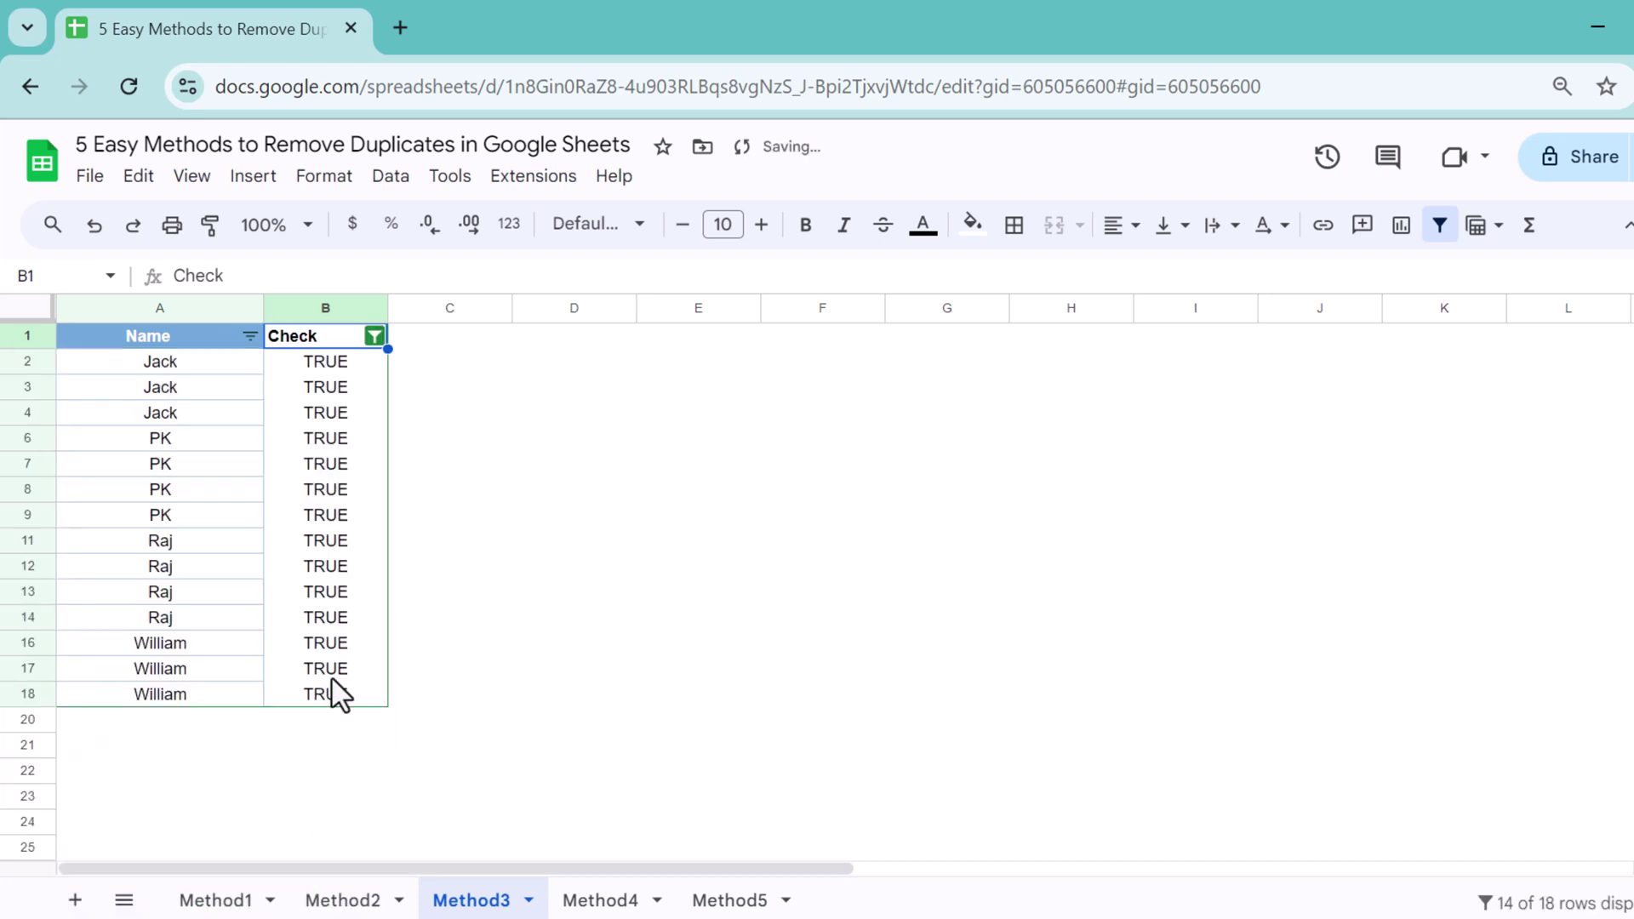
# Select the whole visible TRUE rows from row 2 down to row 18.
pyautogui.click(338, 357)
pyautogui.press('Left')
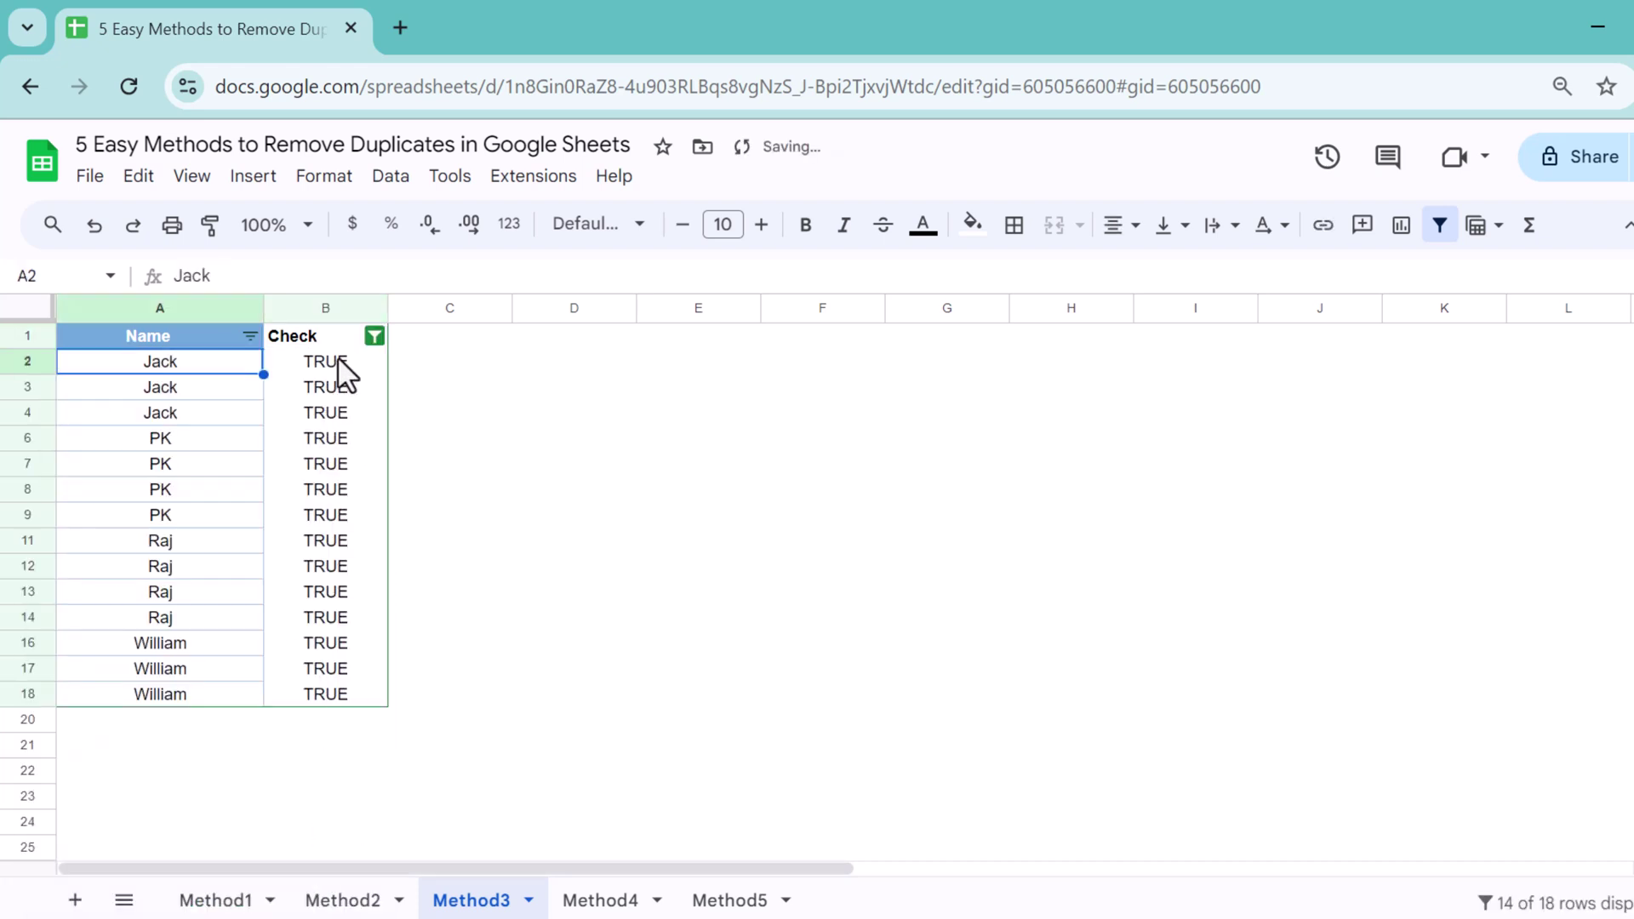
pyautogui.hotkey('ctrl', 'shift', 'Down')
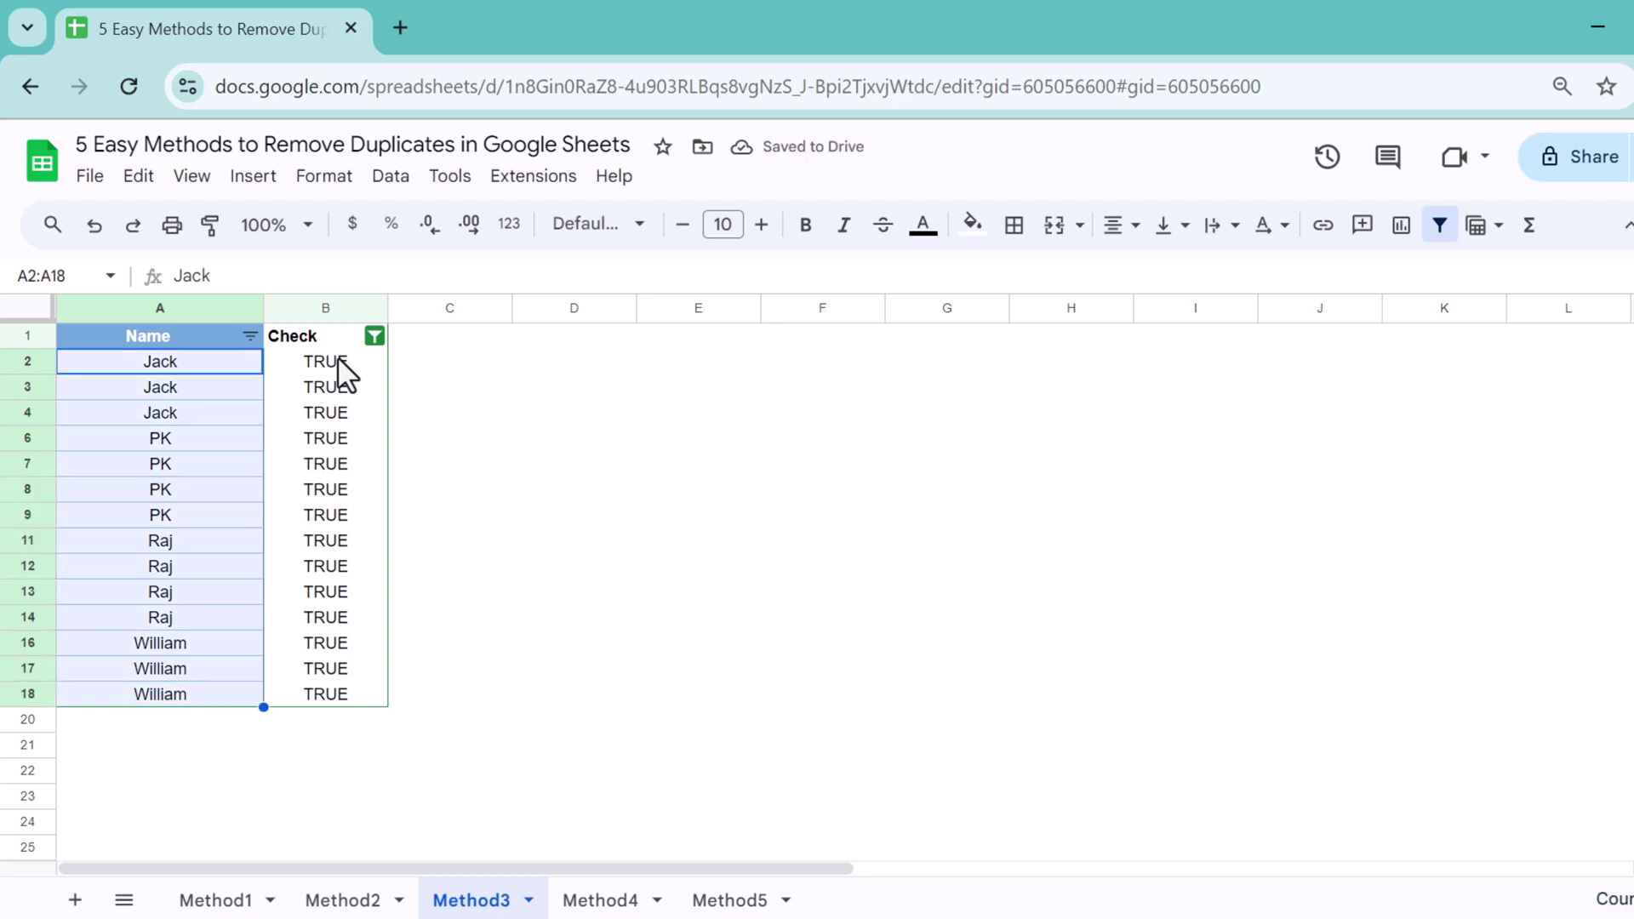
pyautogui.hotkey('shift', 'space')
pyautogui.hotkey('shift', 'space')
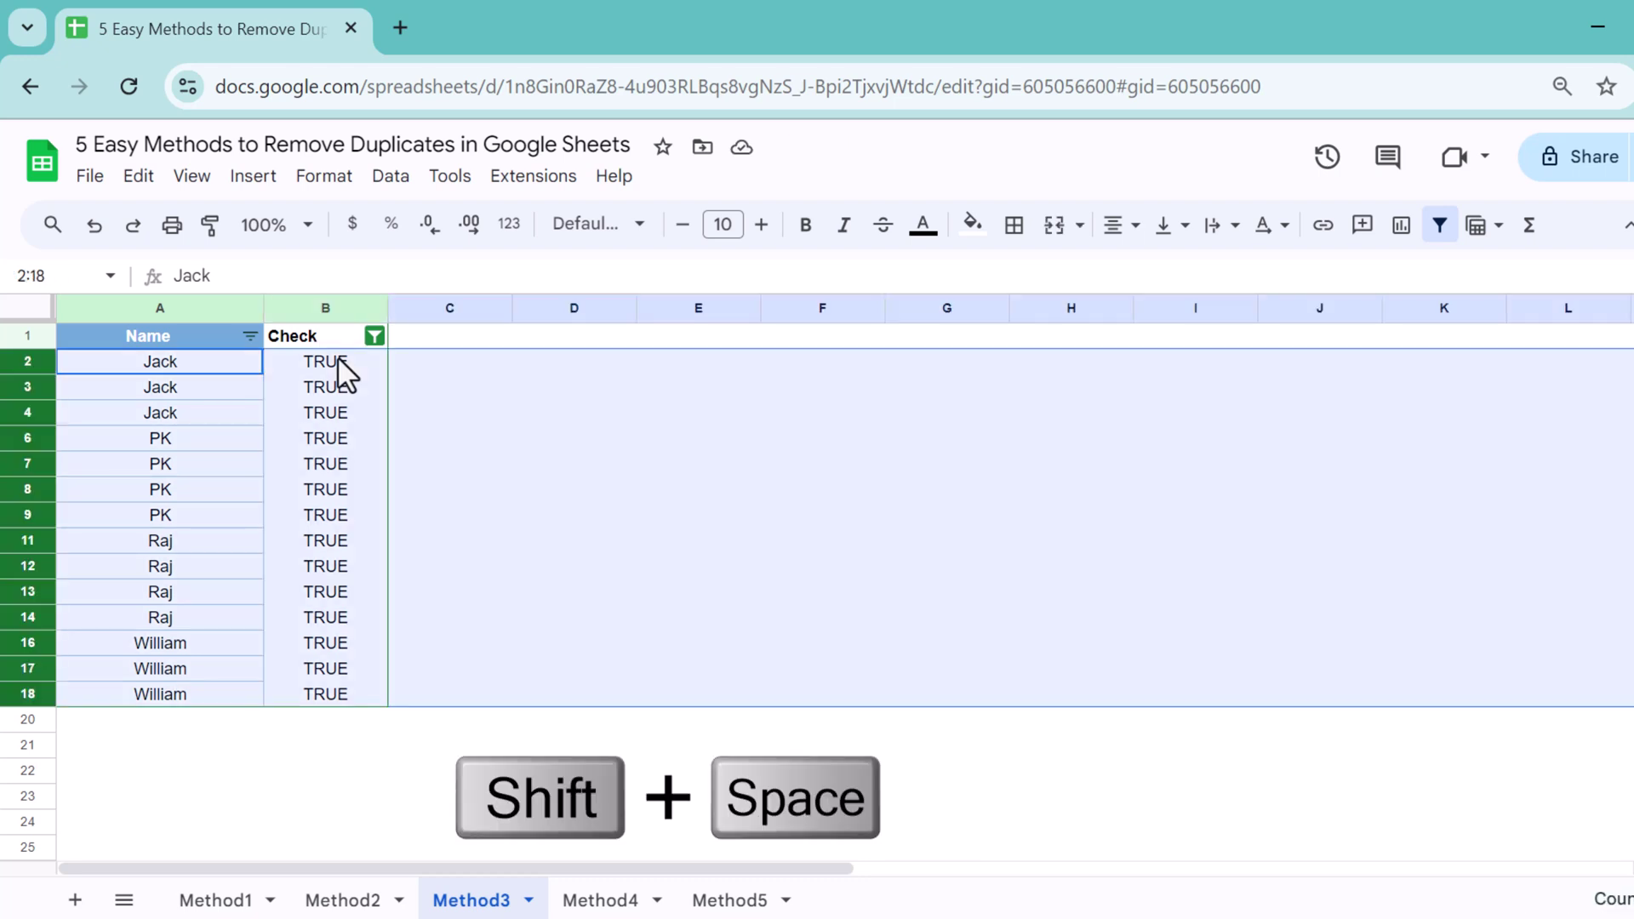
# Delete the selected TRUE rows and remove the filter, leaving Jack, PK, Raj and William.
pyautogui.rightClick(211, 409)
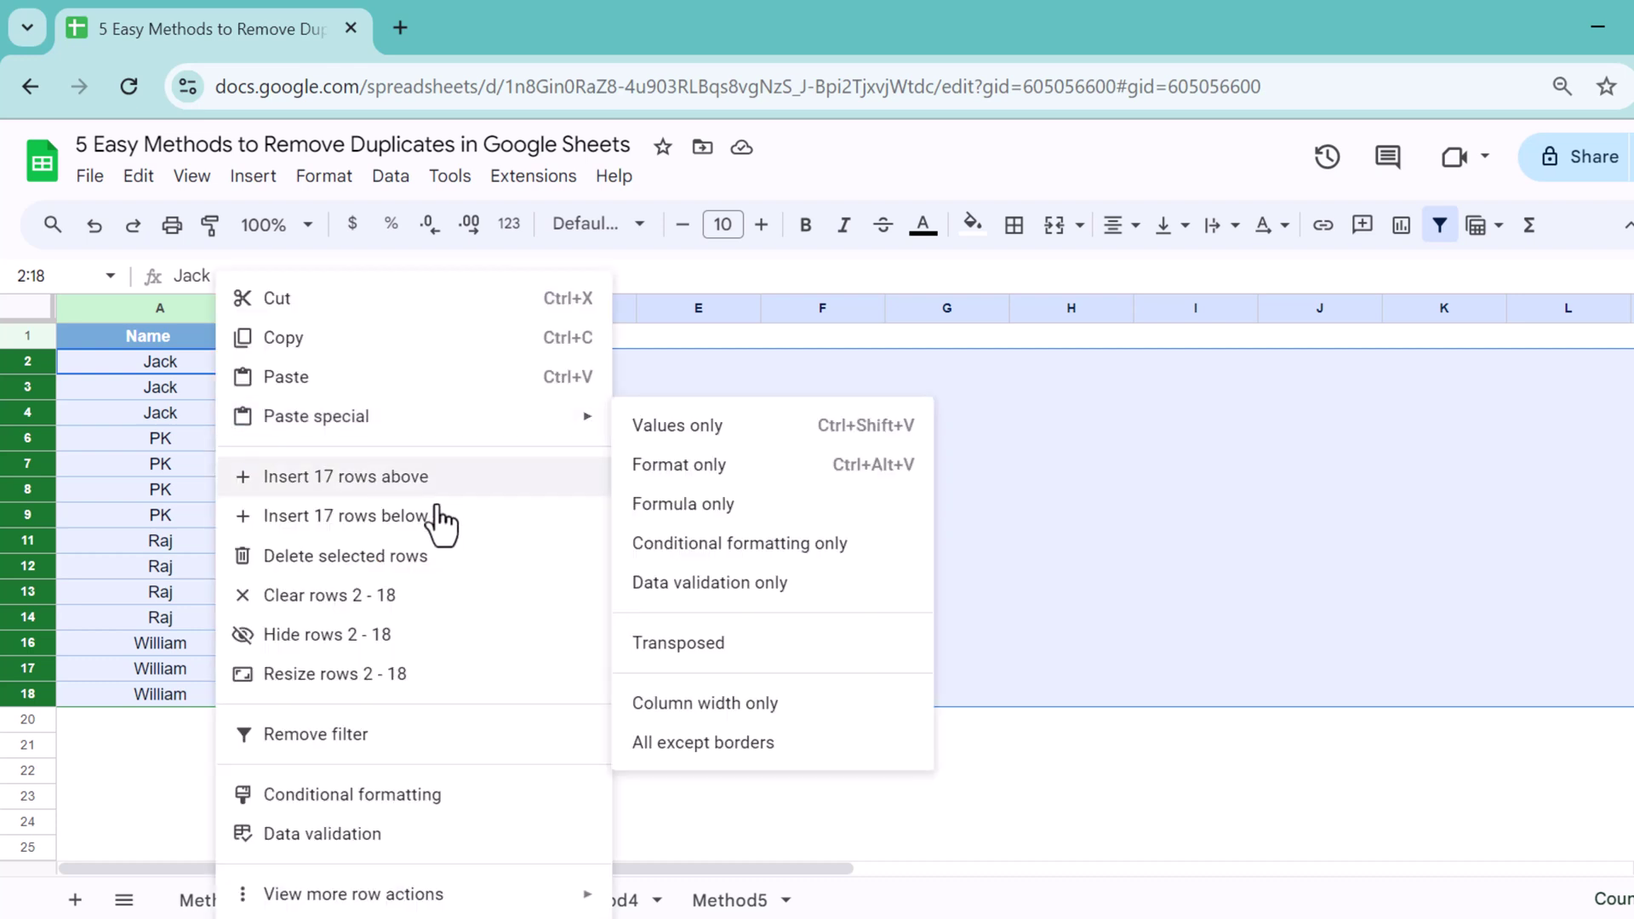
pyautogui.click(380, 558)
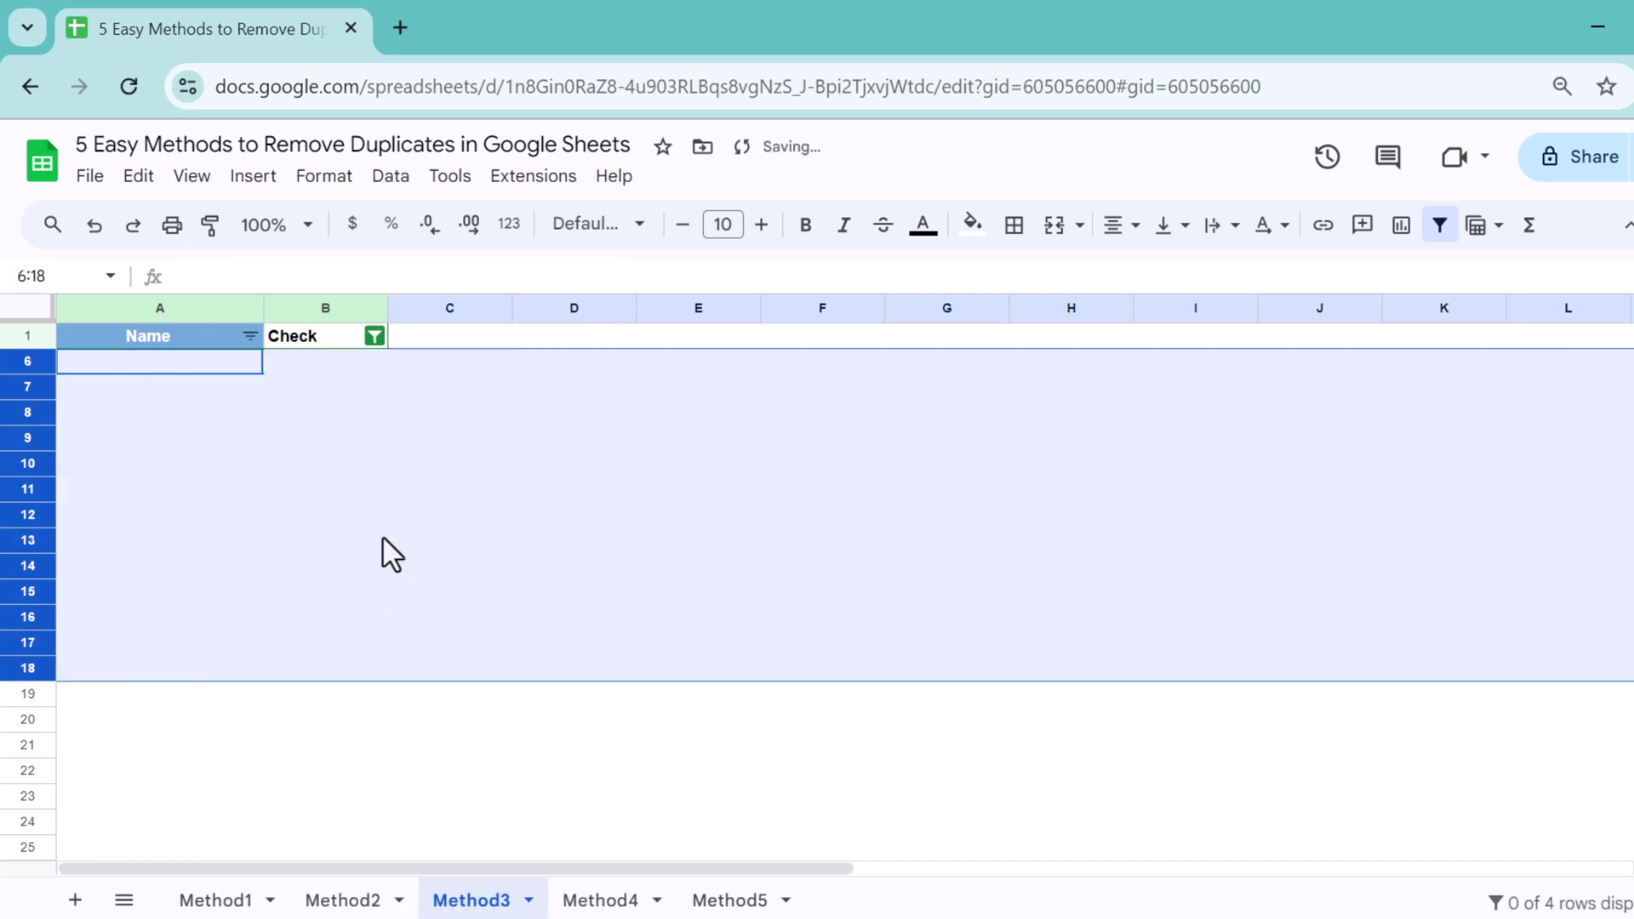
pyautogui.click(1440, 226)
pyautogui.click(558, 394)
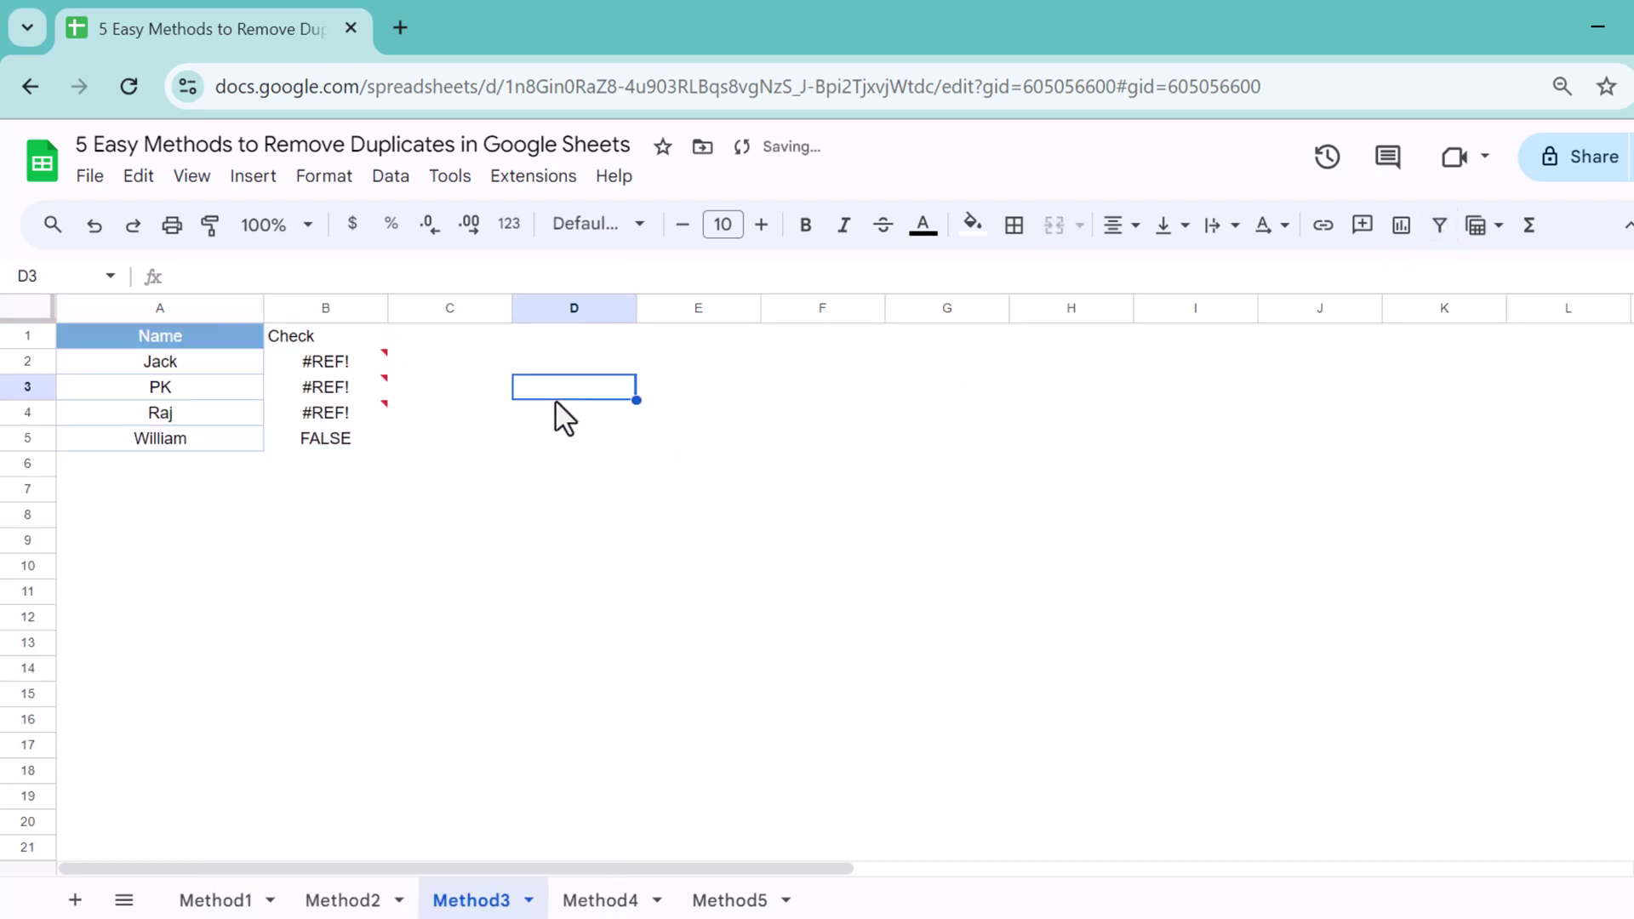
pyautogui.moveTo(157, 364)
pyautogui.mouseDown()
pyautogui.moveTo(165, 414)
pyautogui.moveTo(102, 435)
pyautogui.mouseUp()
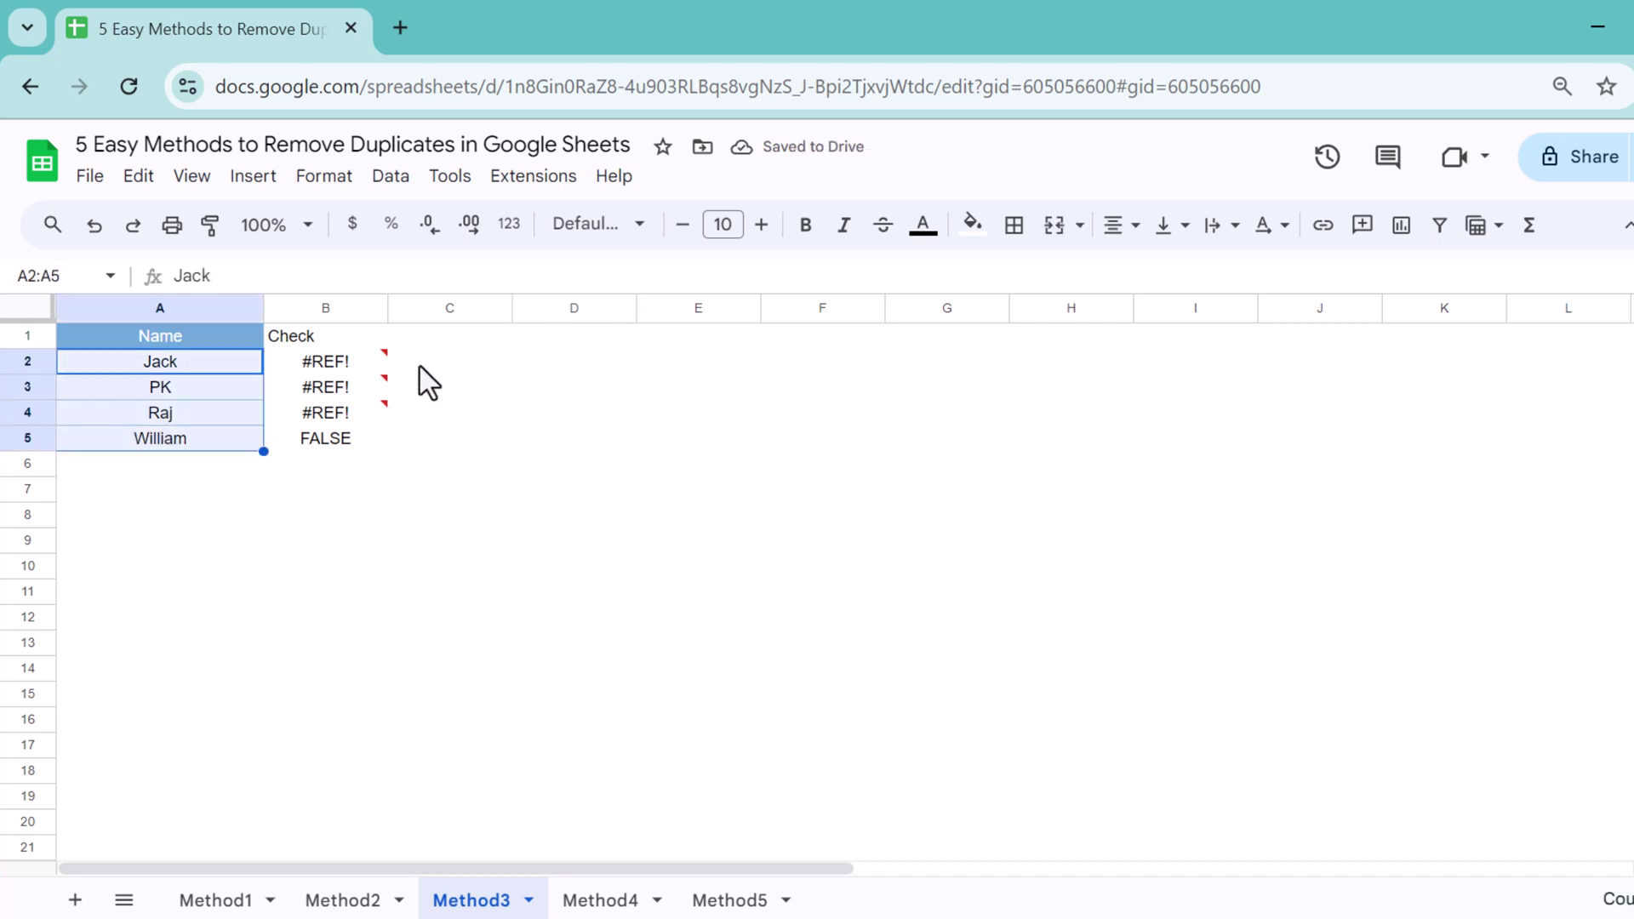
# Clear the Check helper column B1:B5 and switch to the Method4 sheet.
pyautogui.moveTo(322, 339); pyautogui.dragTo(324, 441)
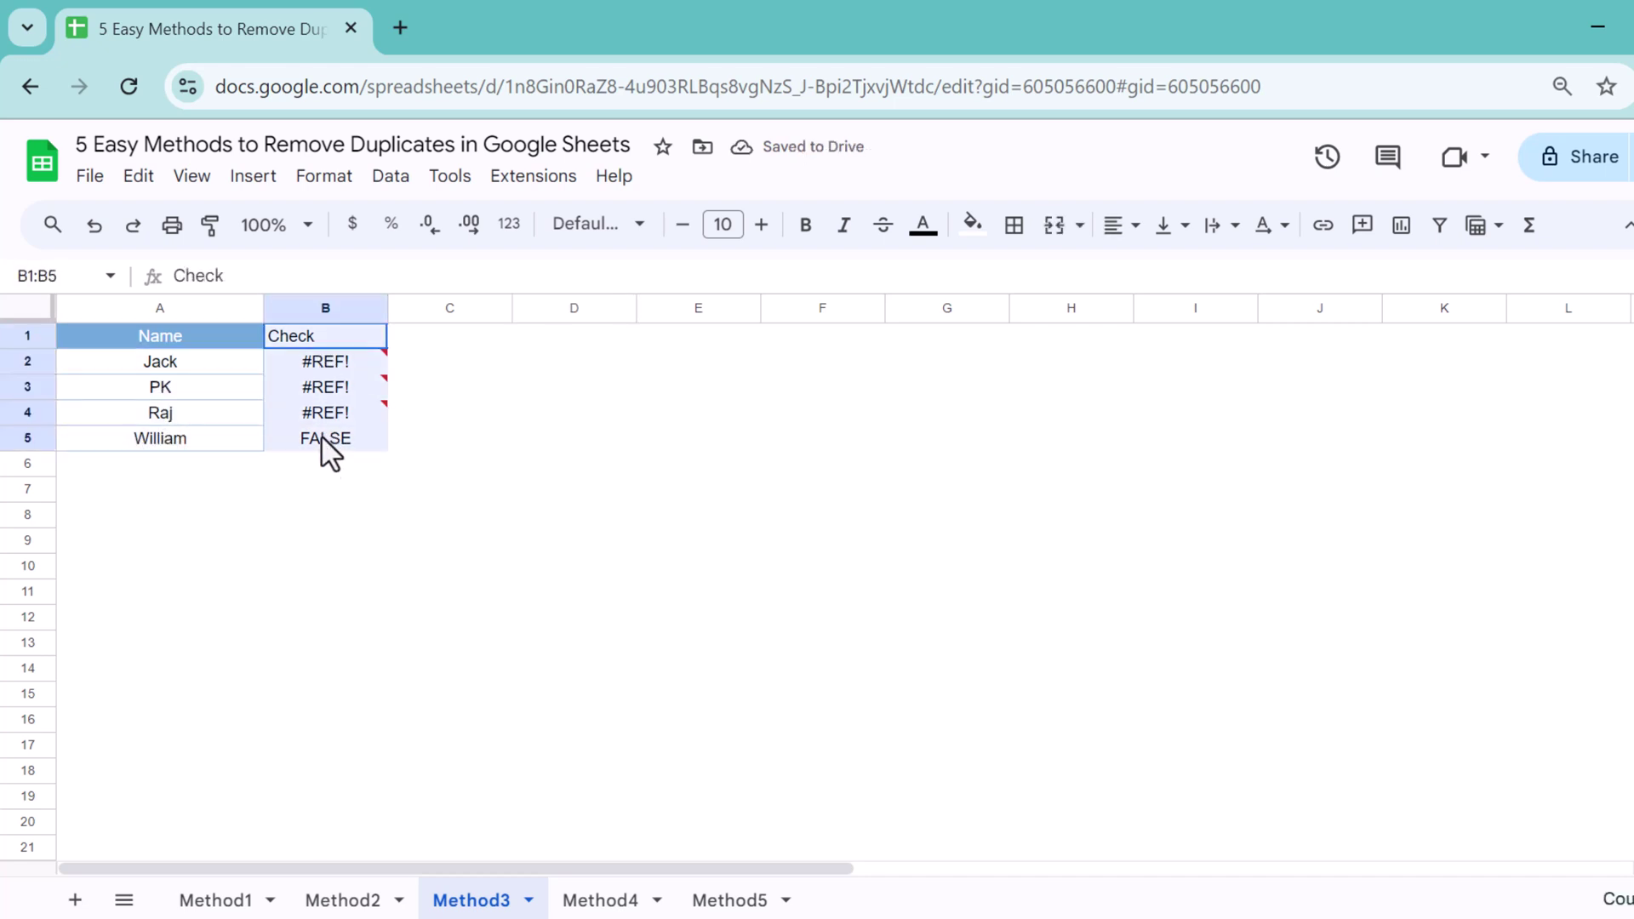
pyautogui.press('Delete')
pyautogui.click(625, 462)
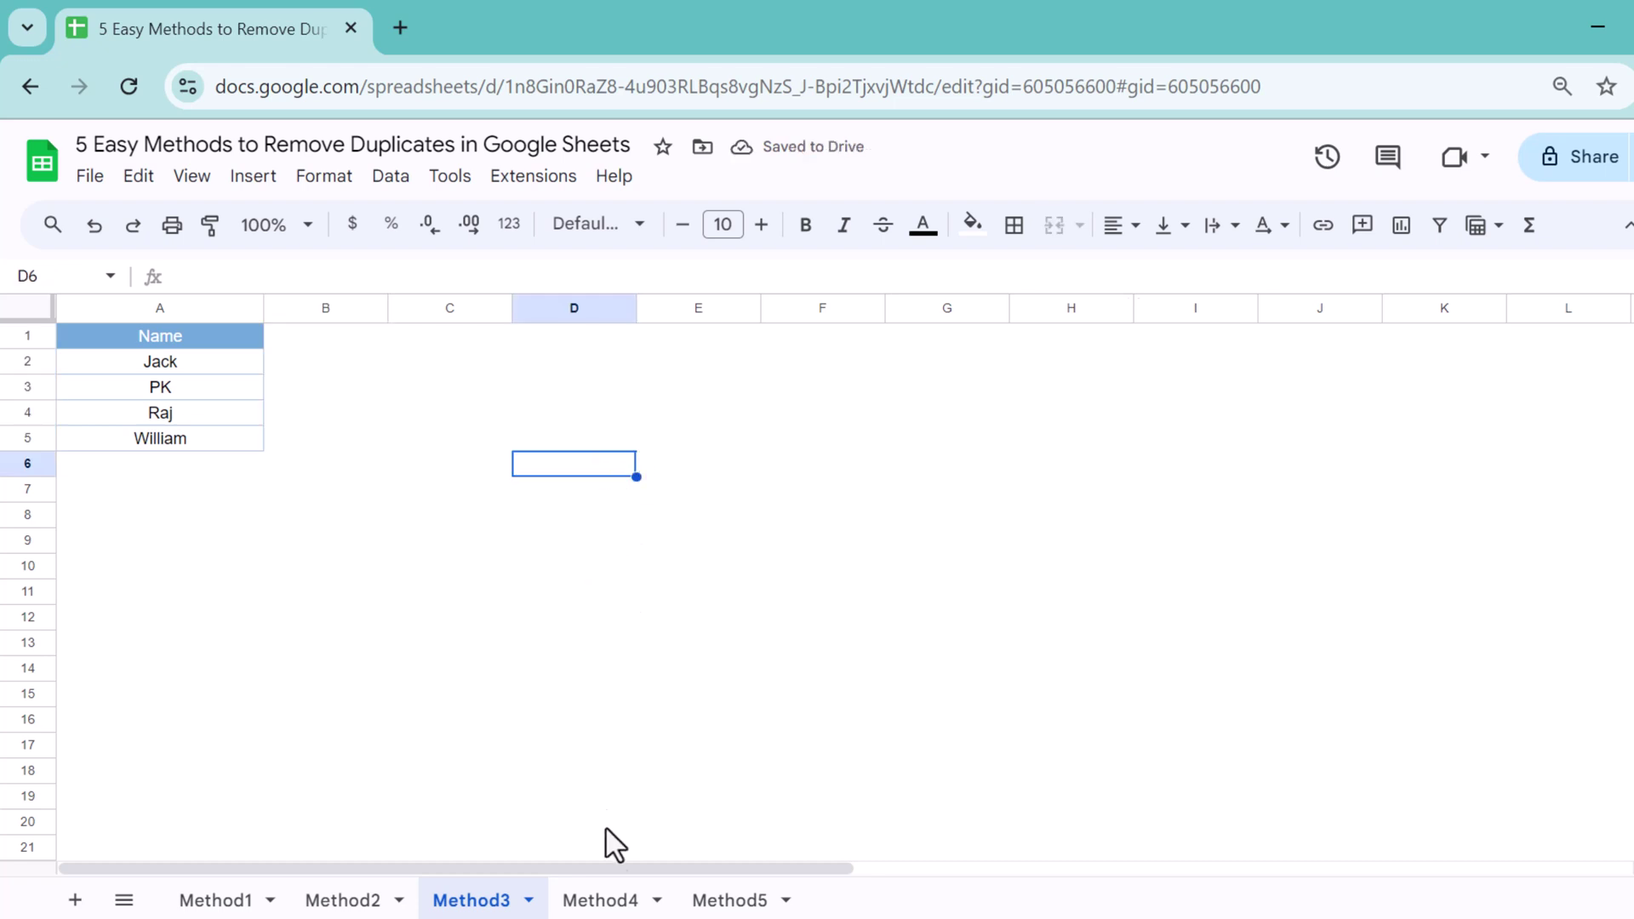
pyautogui.click(600, 900)
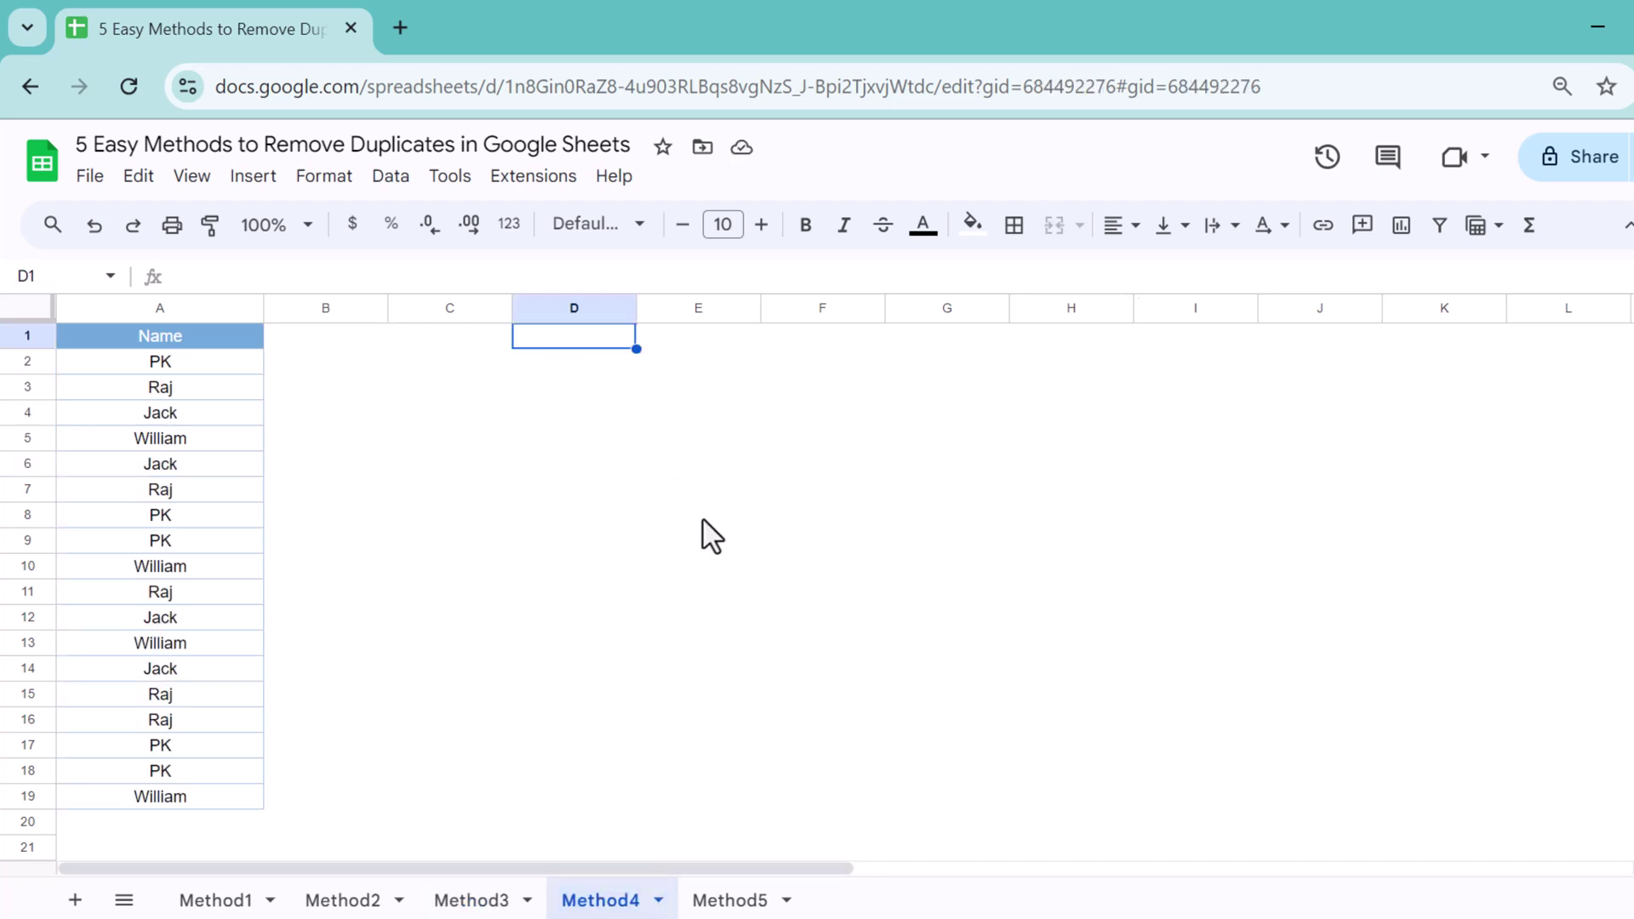
pyautogui.write('Name')
# Add a Name header in D1 with =UNIQUE(A2:A19) in D2, then switch to Method5.
pyautogui.press('Return')
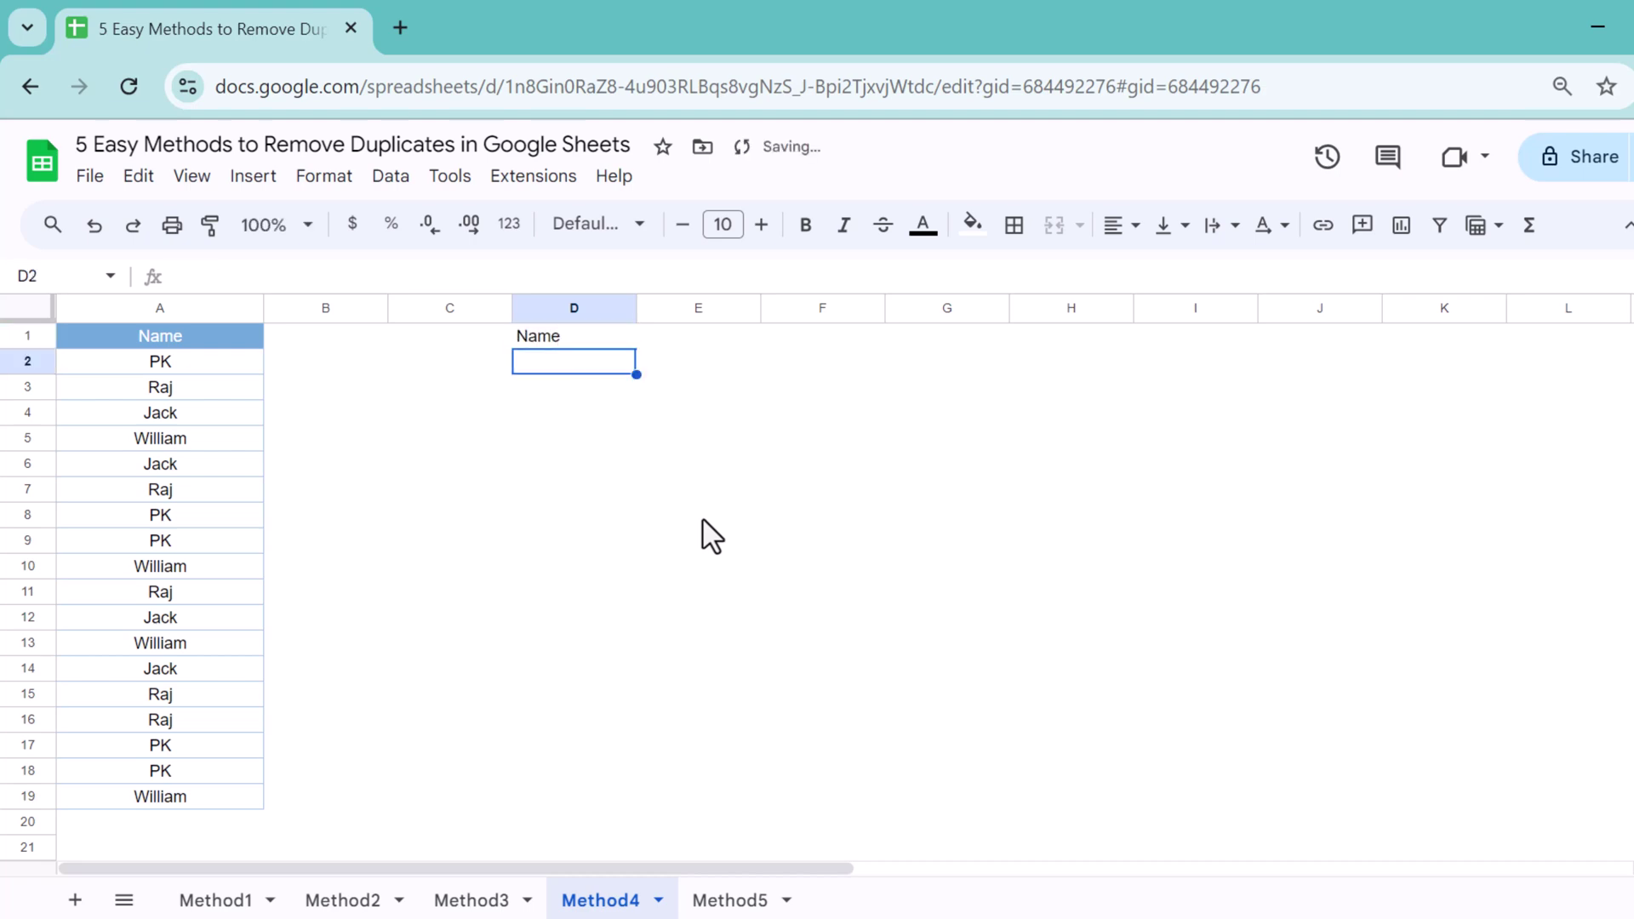
pyautogui.write('=uni')
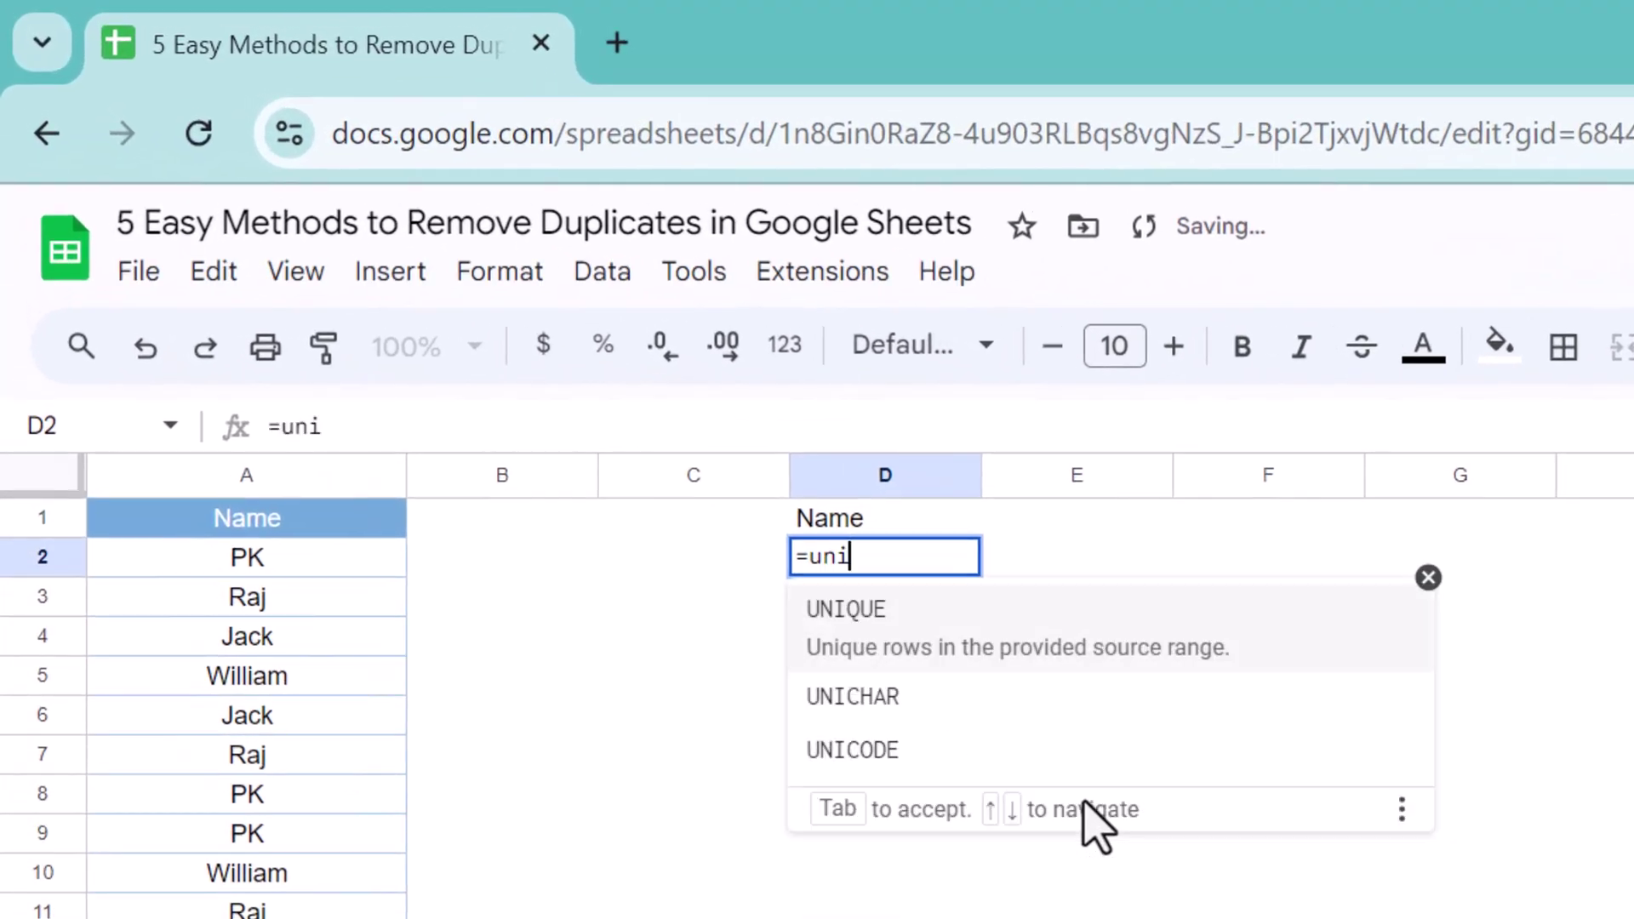
pyautogui.press('Tab')
pyautogui.write('A2')
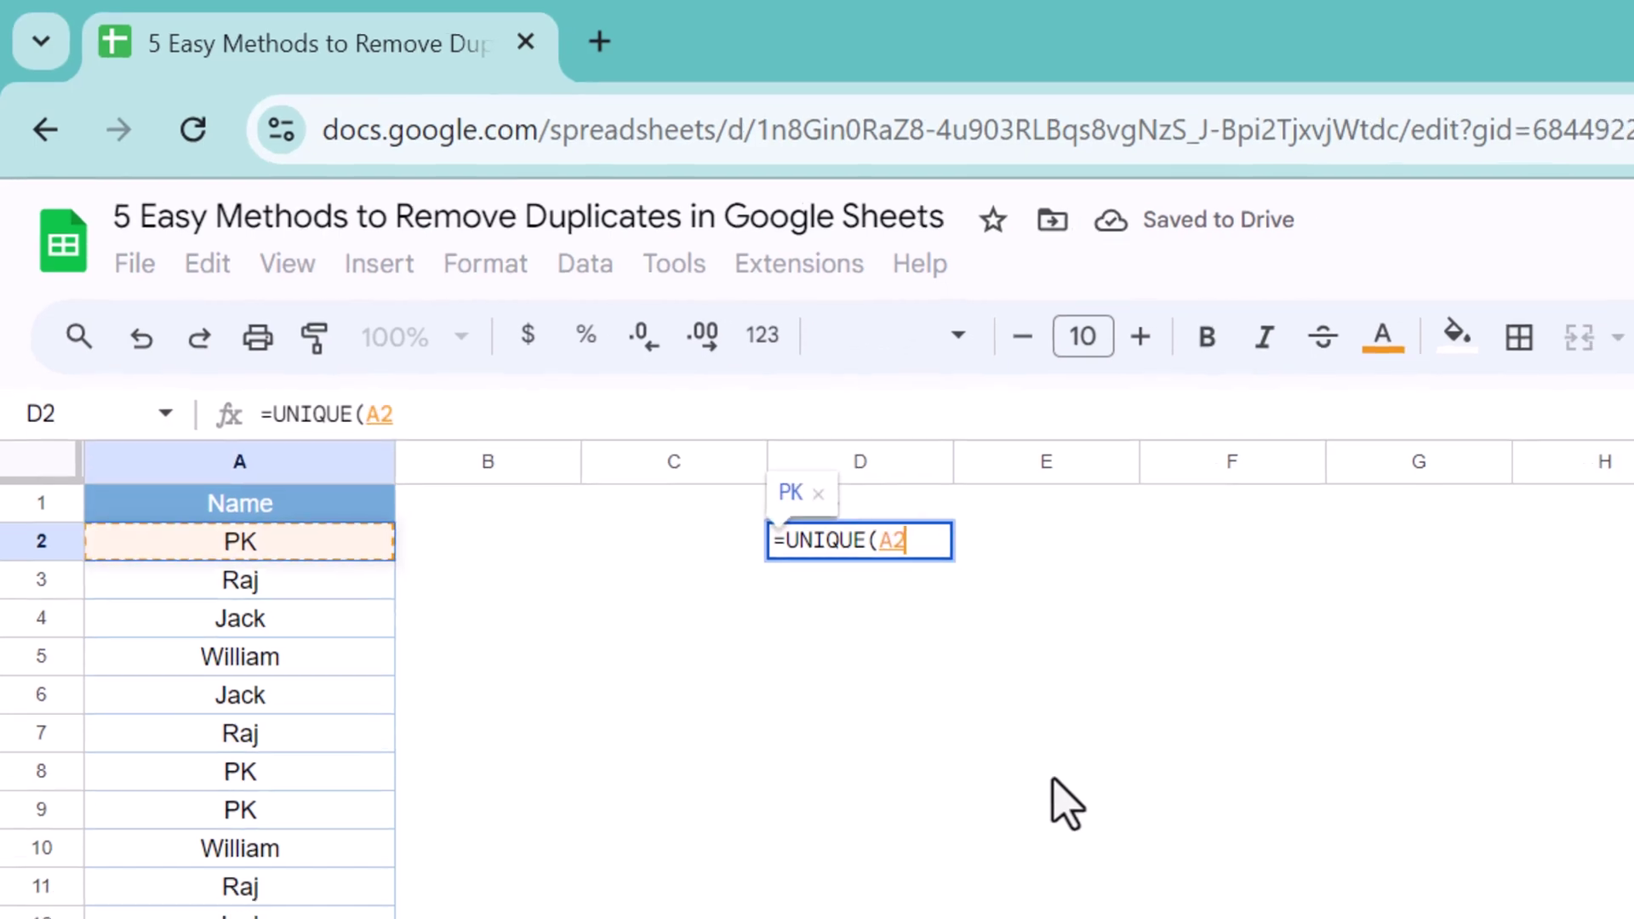
pyautogui.write(':A19')
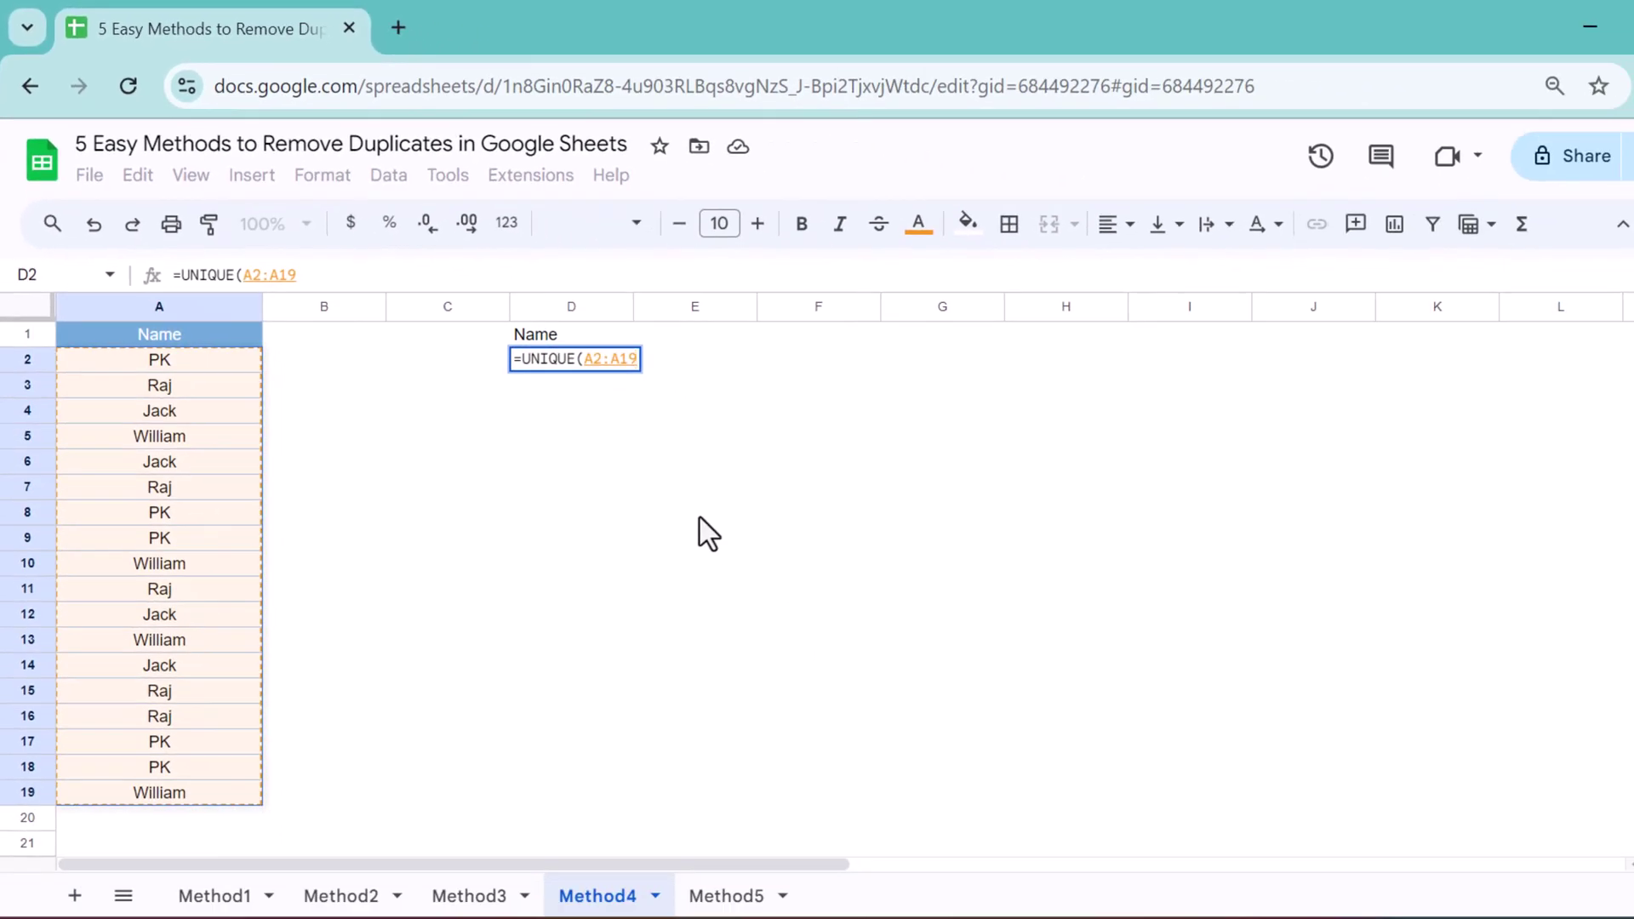
pyautogui.press('Return')
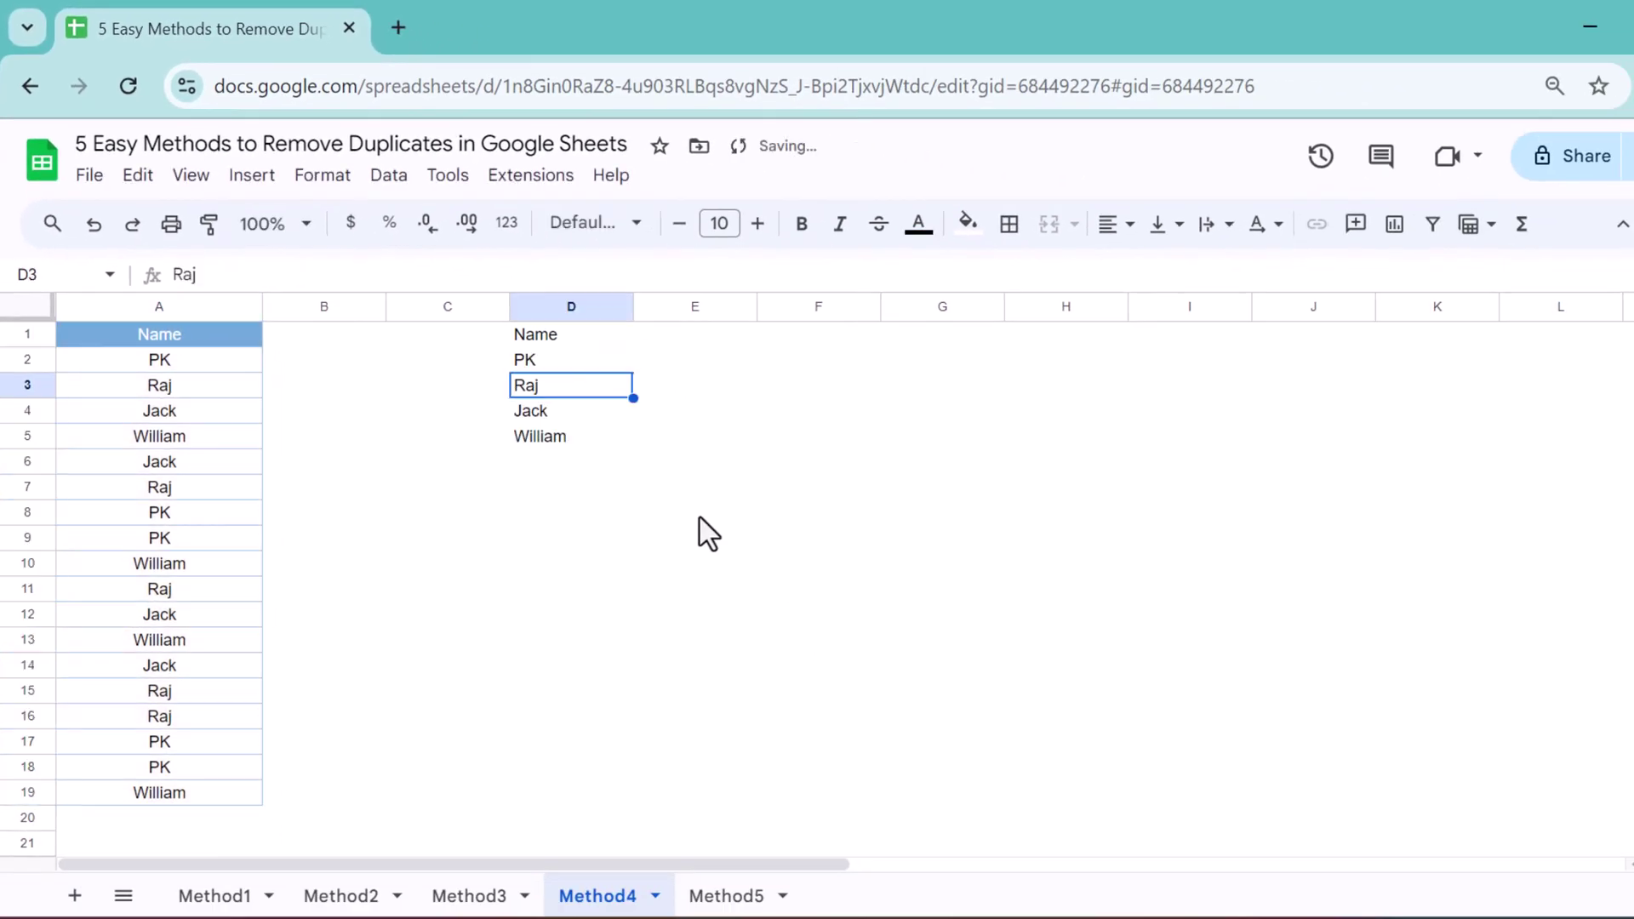
pyautogui.press('Up')
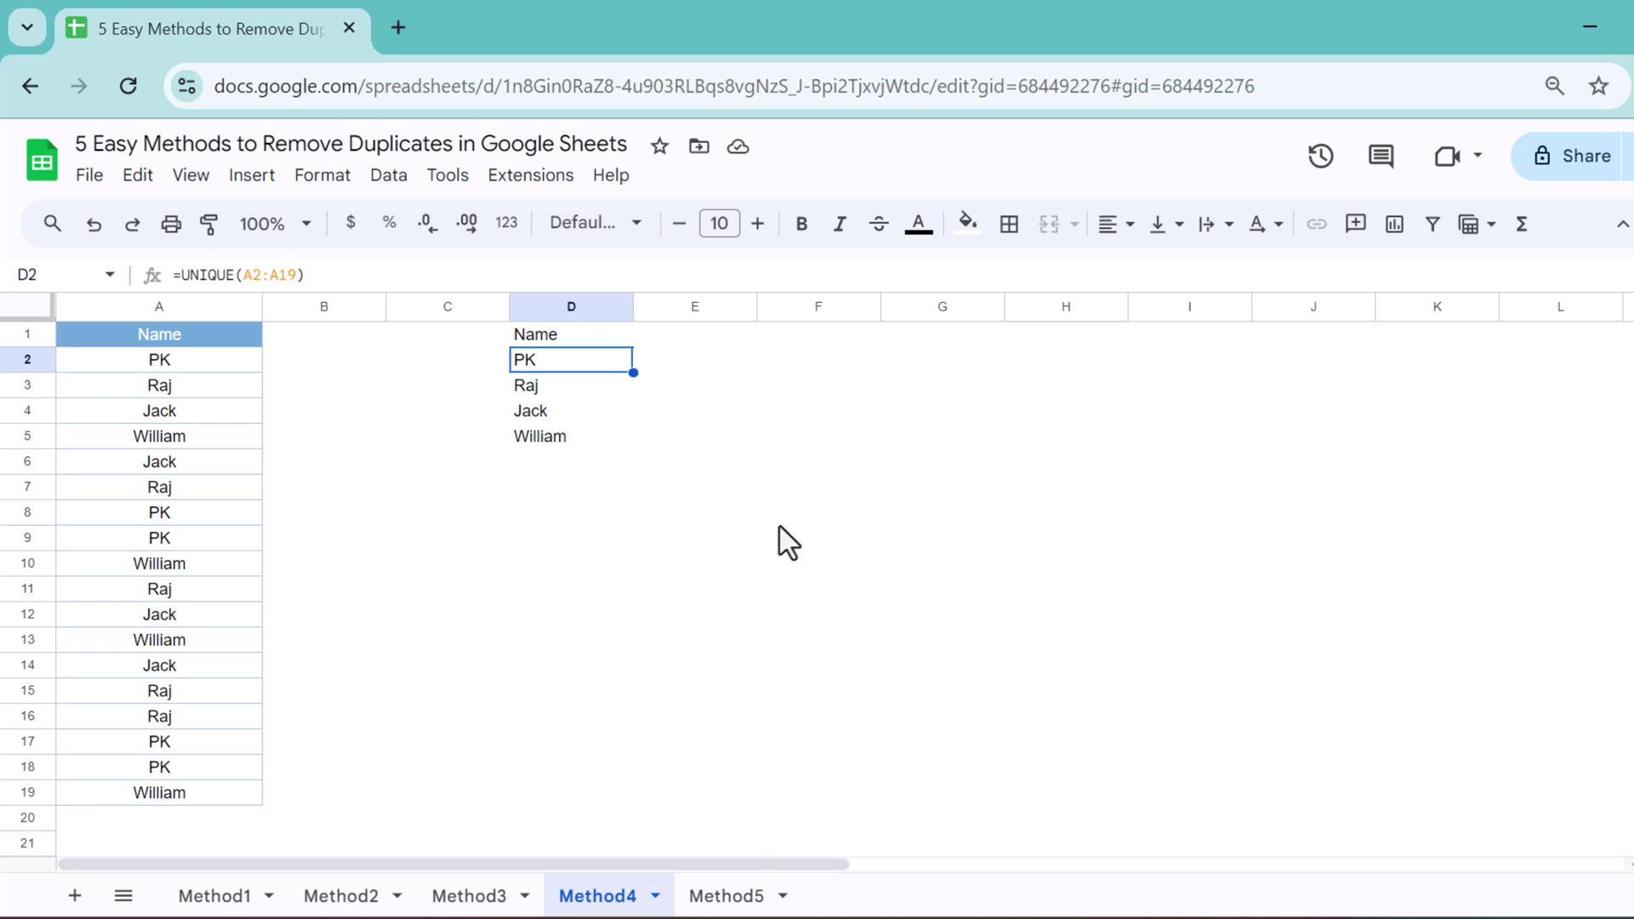
pyautogui.click(775, 499)
pyautogui.click(741, 895)
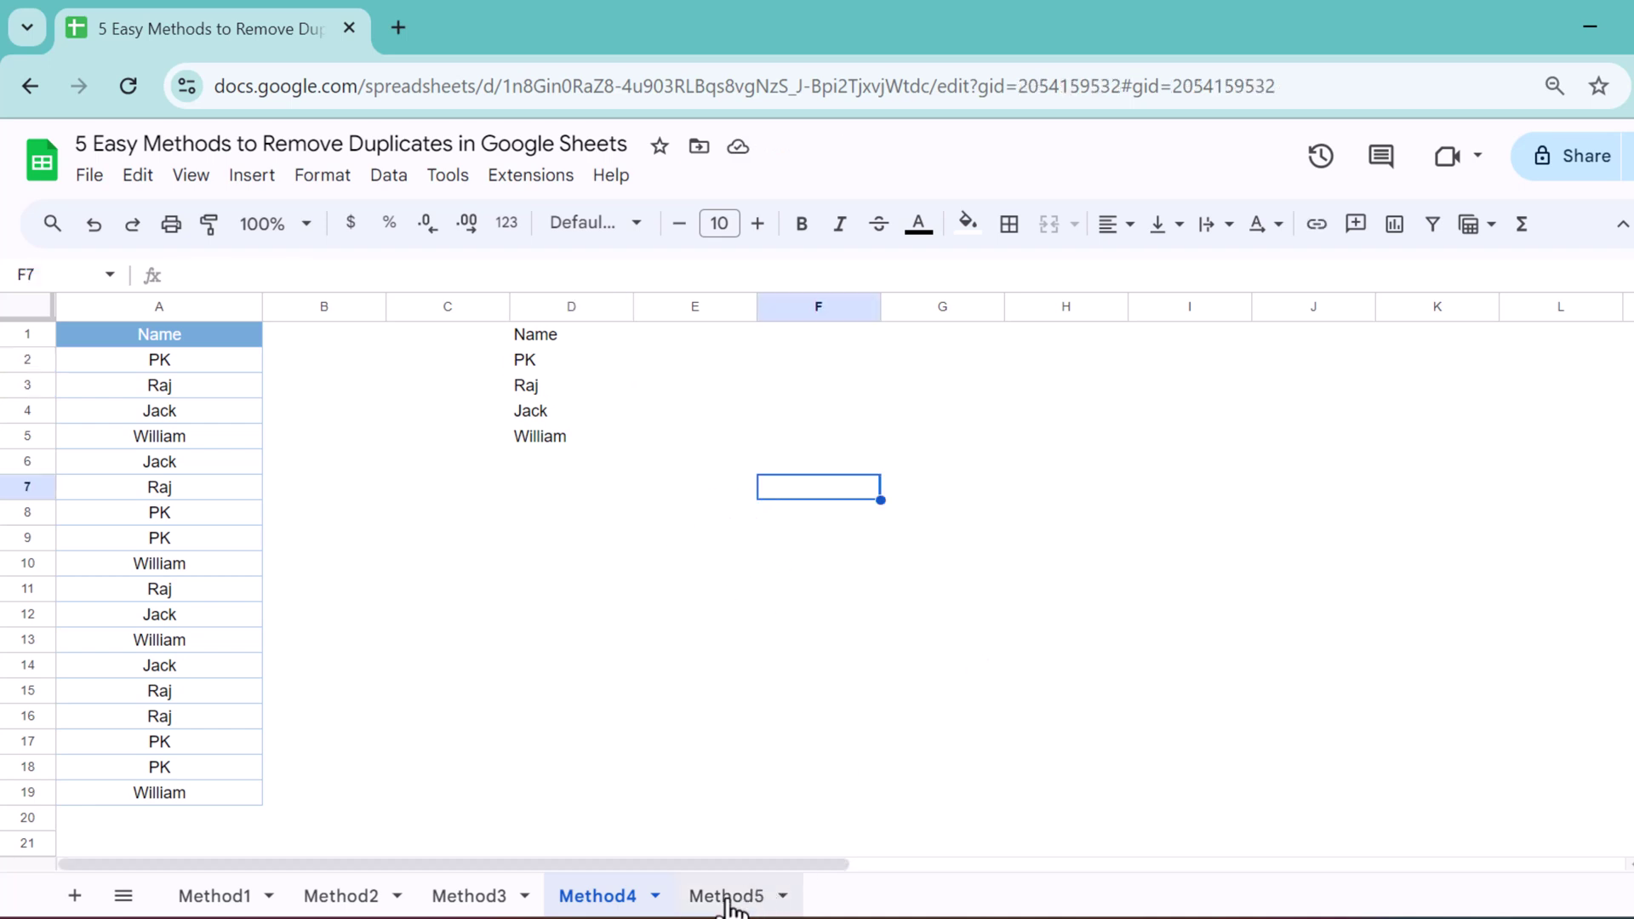
# Select Method5's Name data column and start inserting a pivot table.
pyautogui.hotkey('ctrl', 'shift', 'Down')
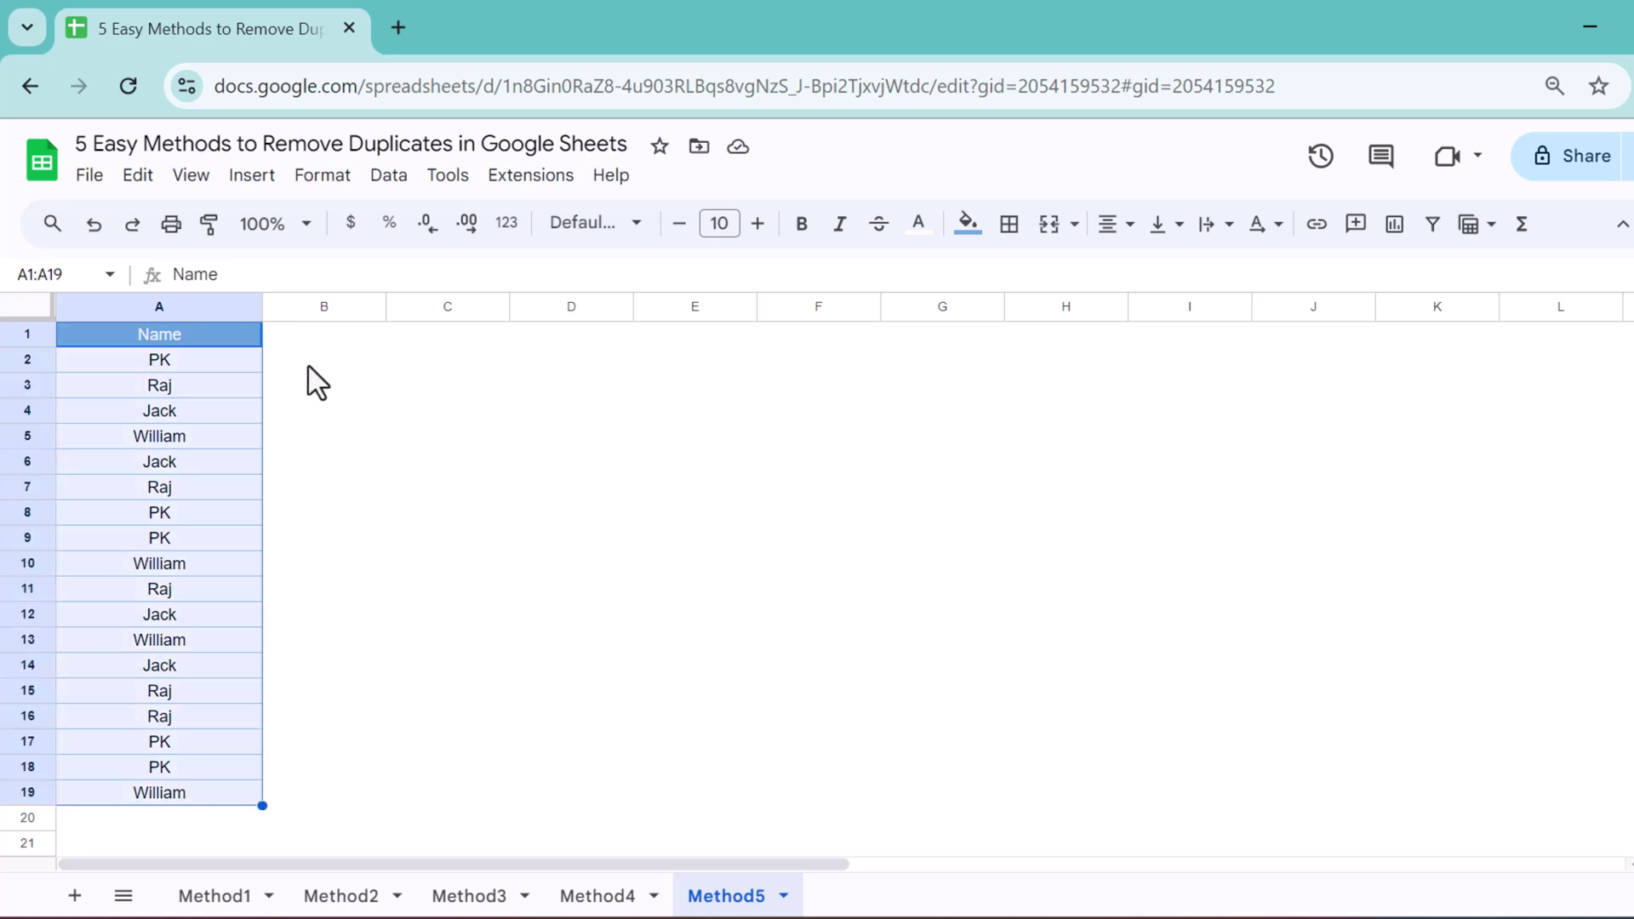
pyautogui.click(251, 180)
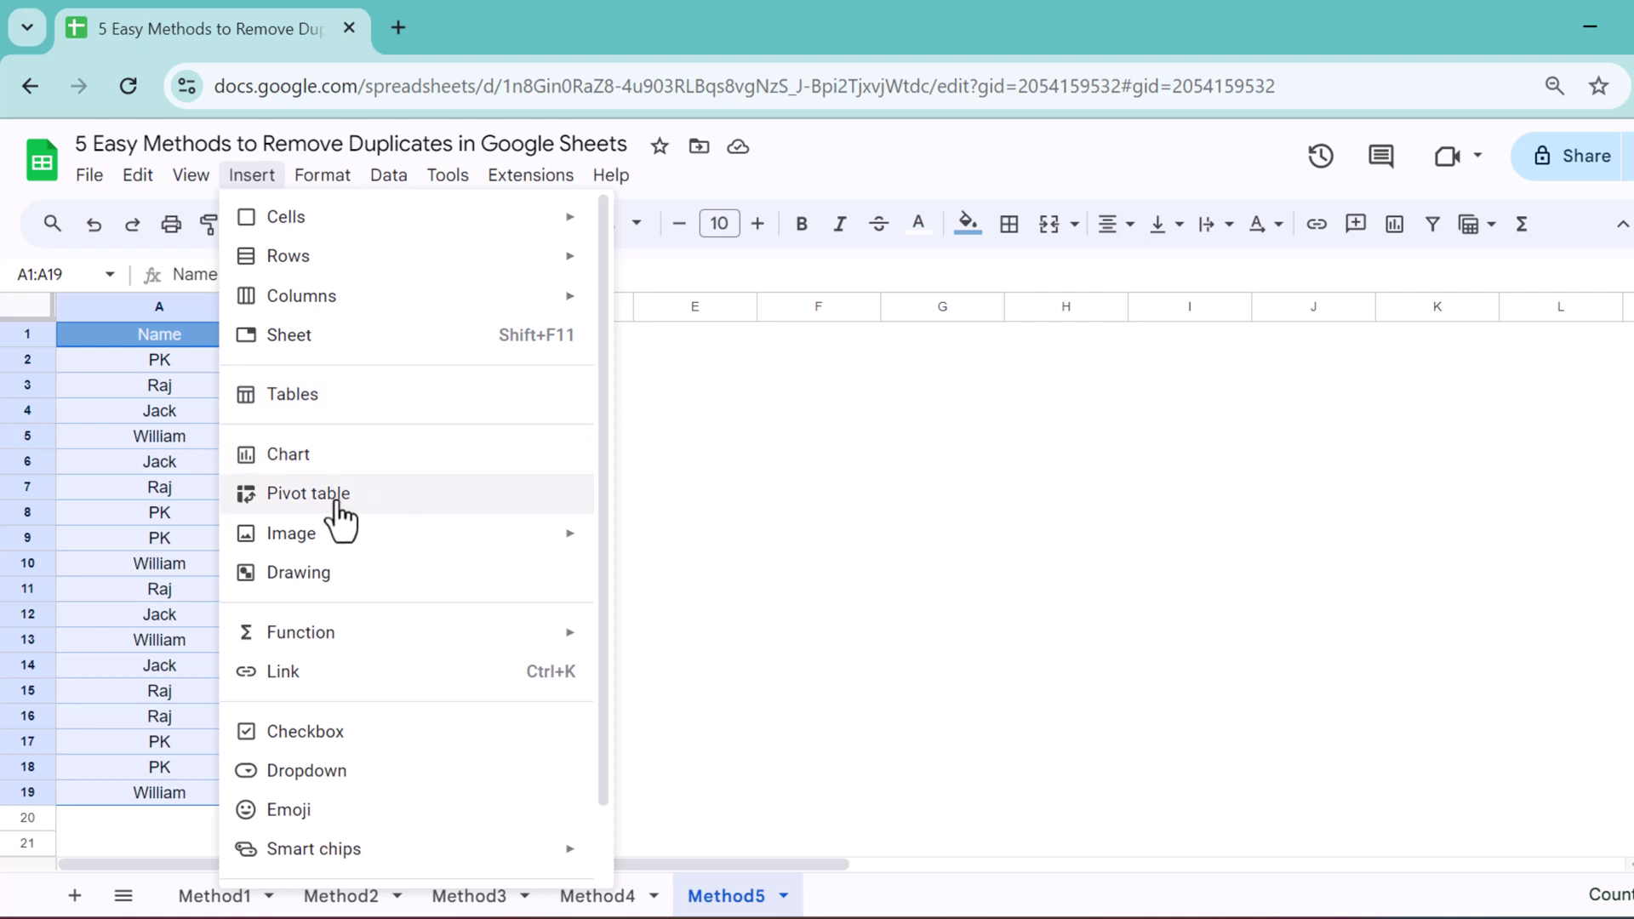
pyautogui.click(308, 493)
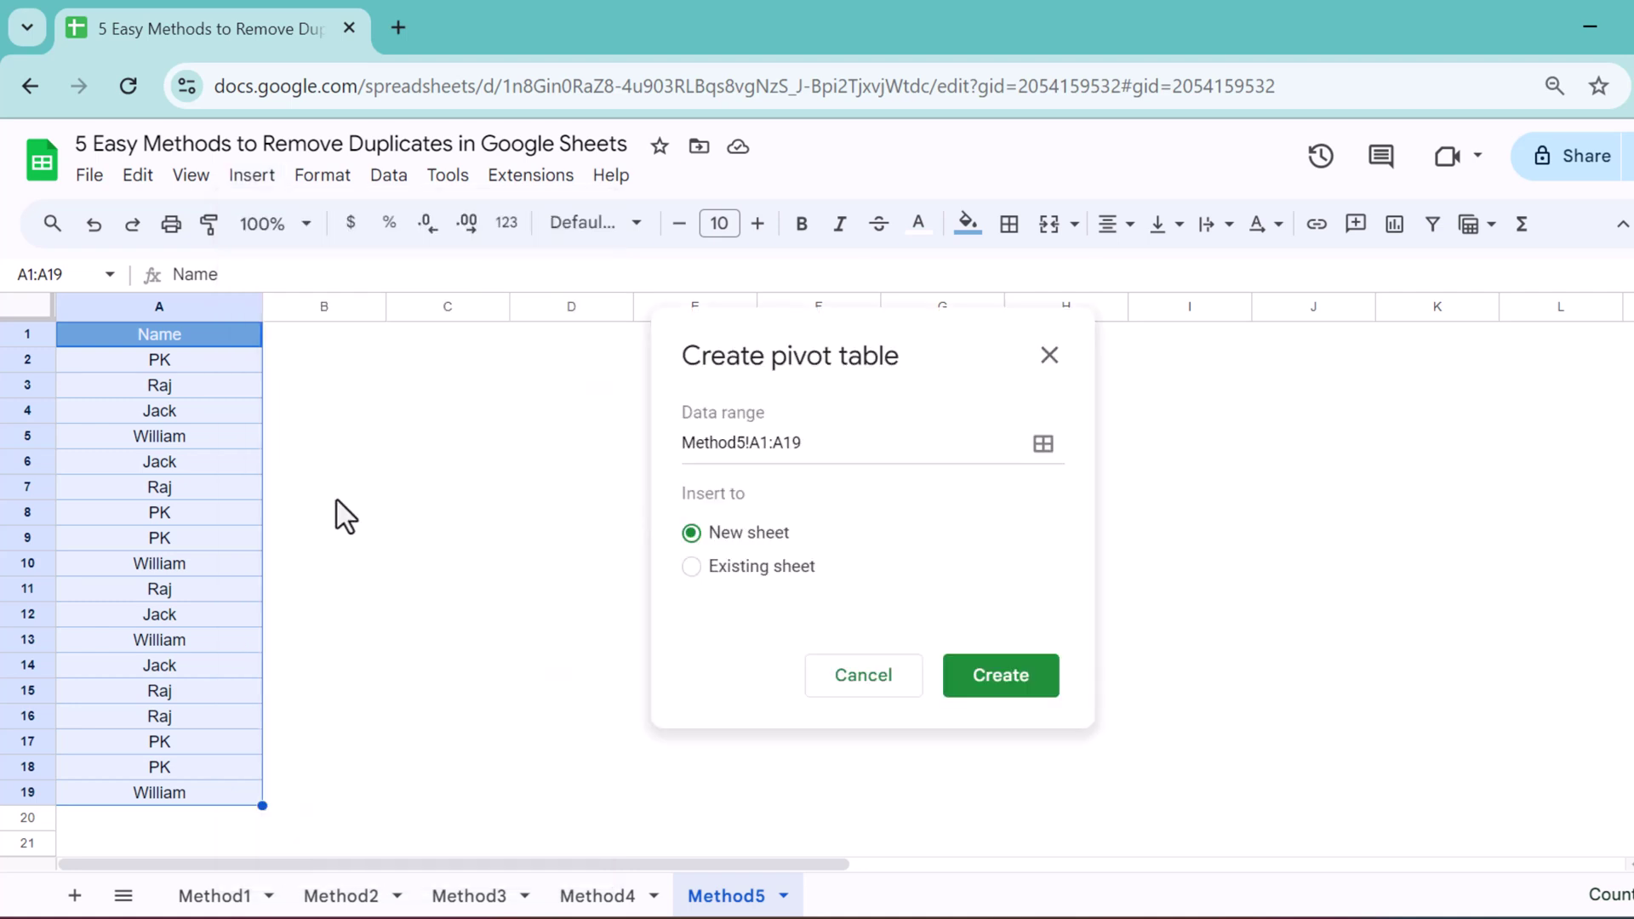
# Place the pivot table on the existing sheet at Method5!E1 and create it.
pyautogui.click(697, 569)
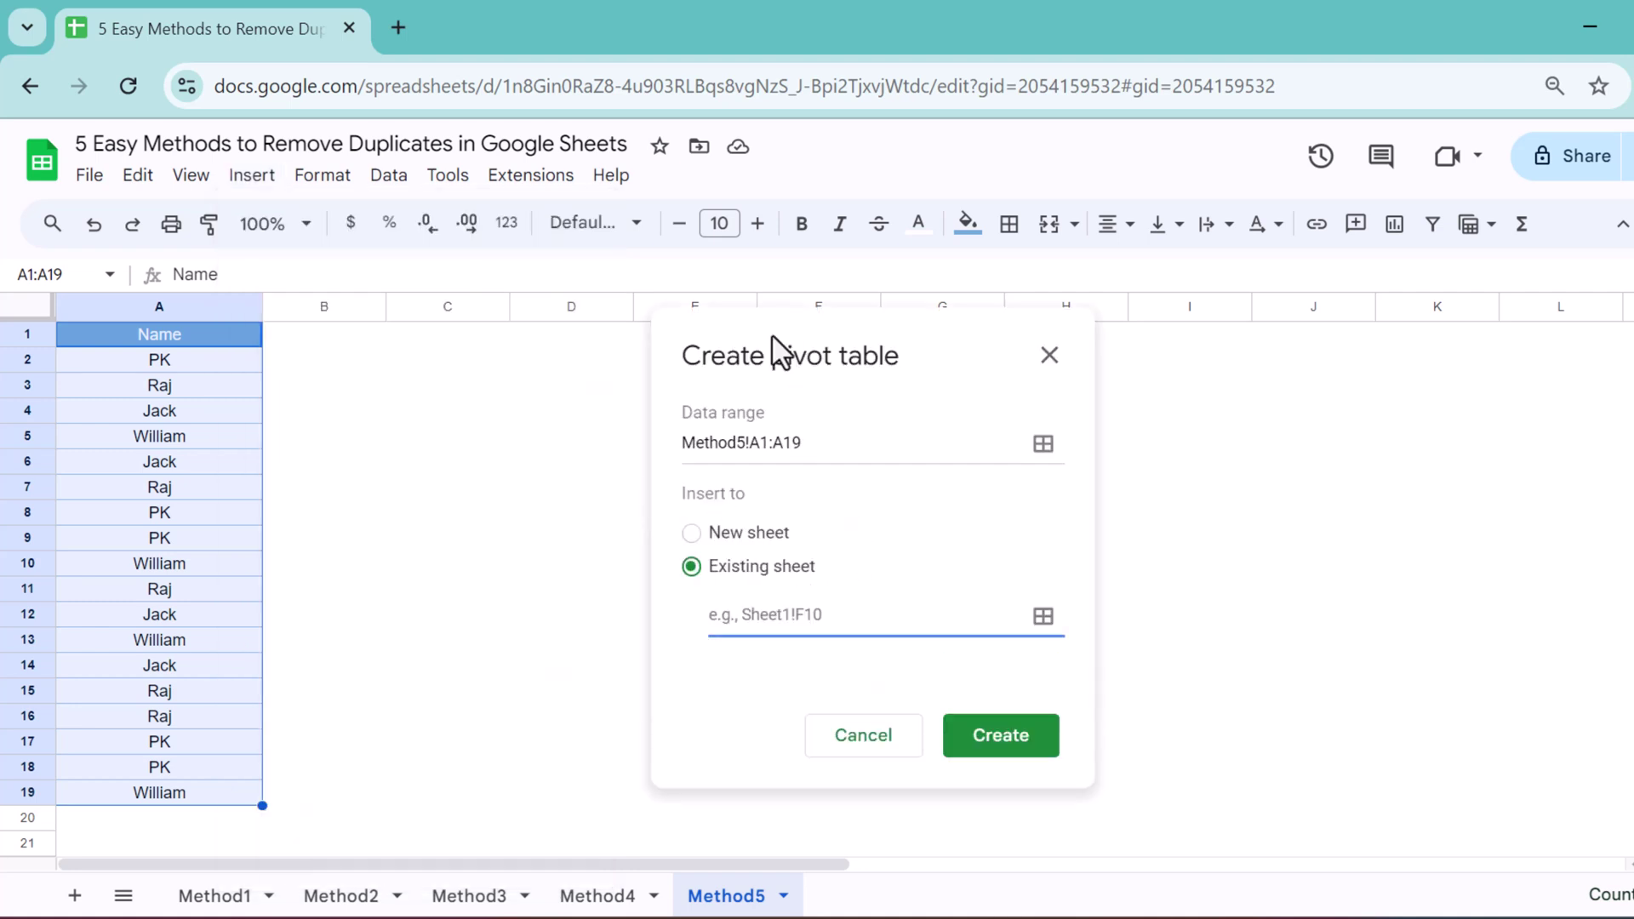
pyautogui.moveTo(777, 346); pyautogui.dragTo(1136, 330)
pyautogui.click(684, 335)
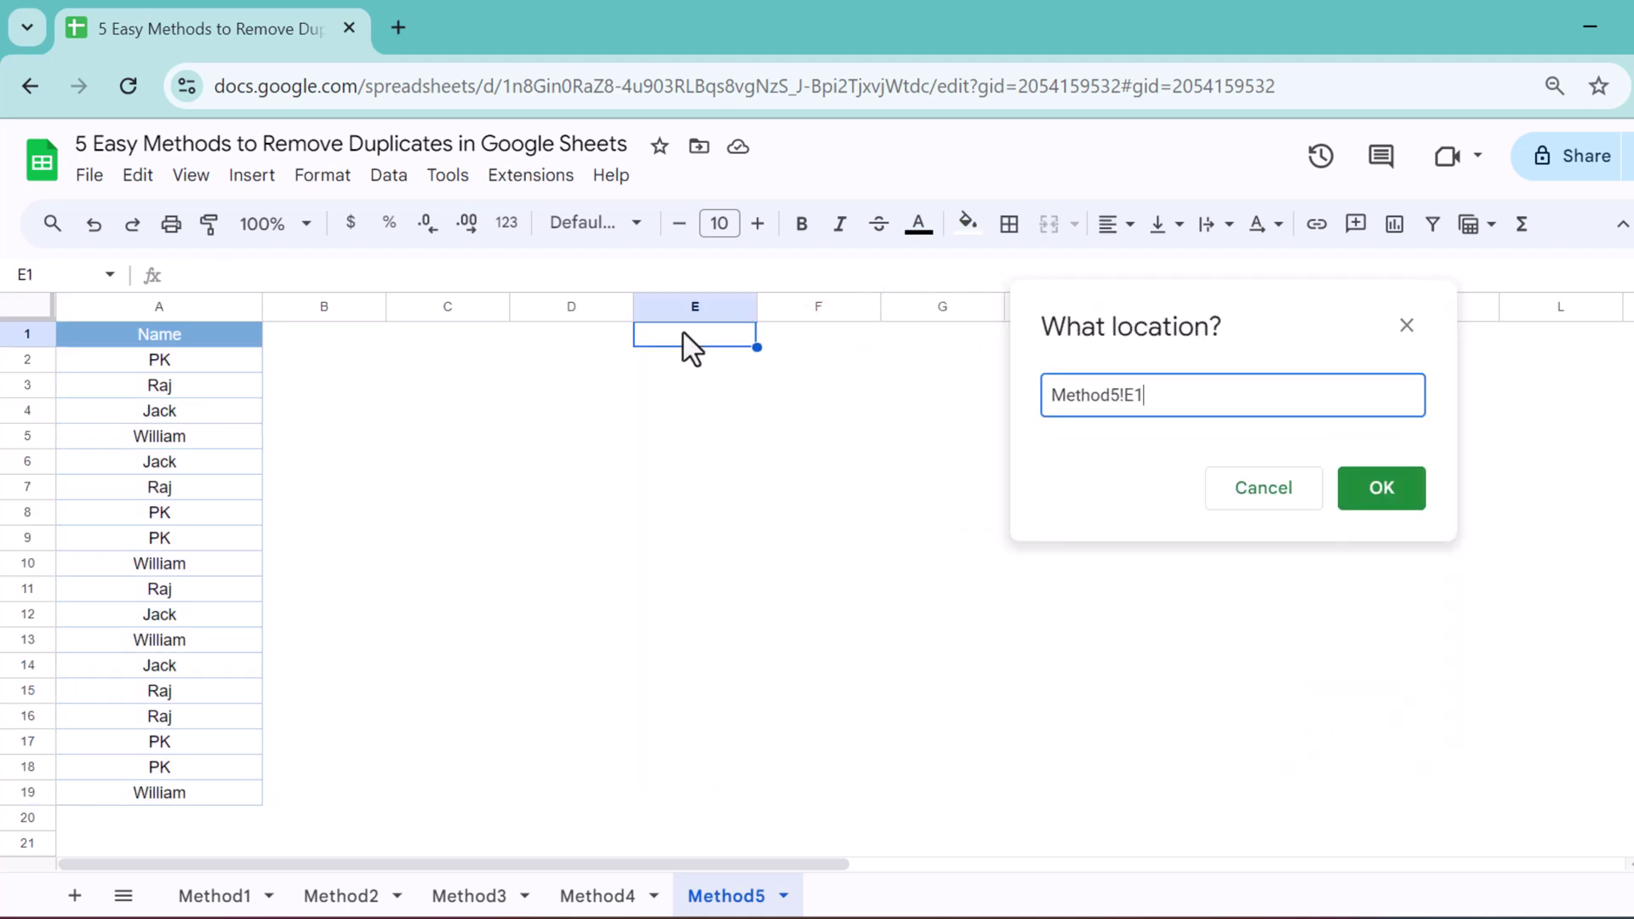
pyautogui.click(1381, 490)
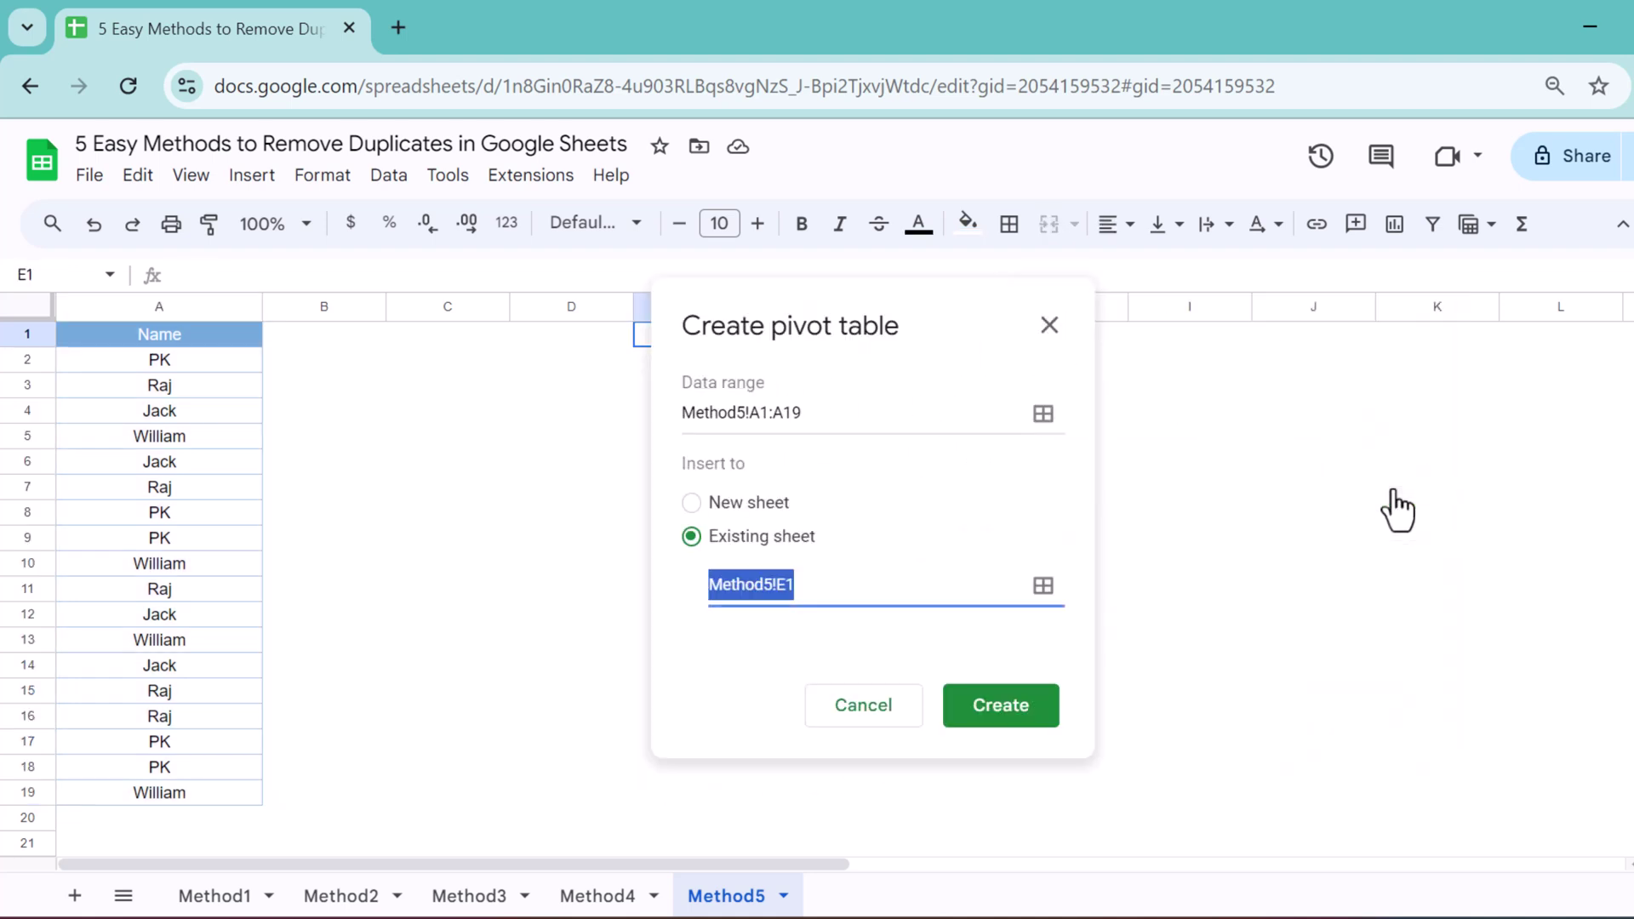
pyautogui.click(1004, 713)
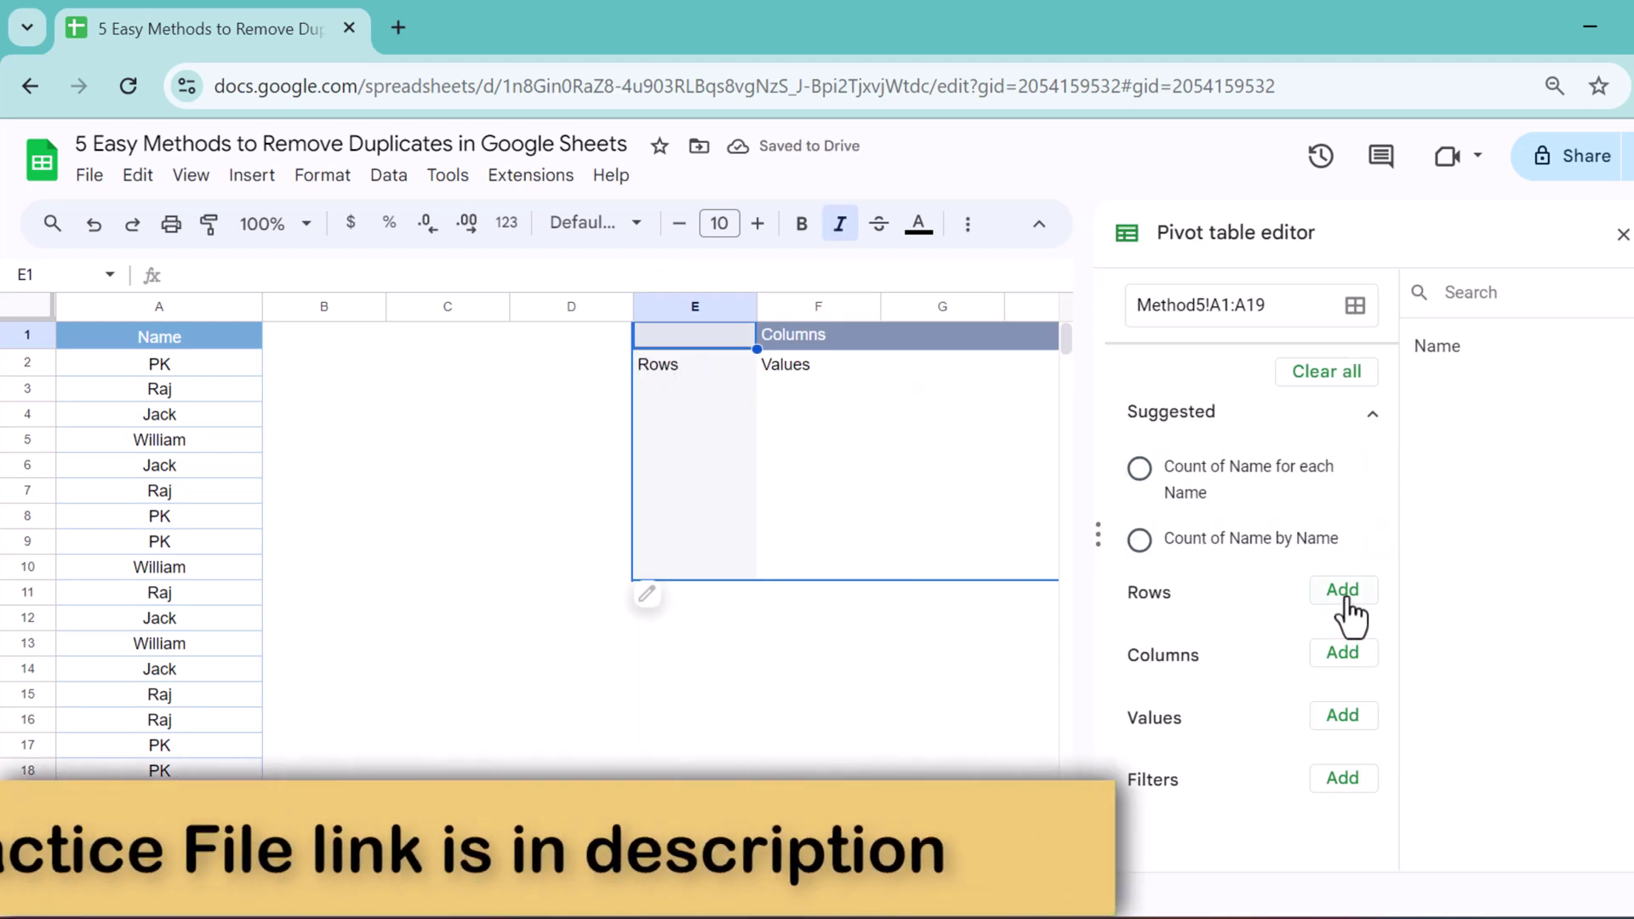
# Add Name as the pivot Rows field so Jack, PK, Raj, William list once with Grand Total.
pyautogui.click(1345, 598)
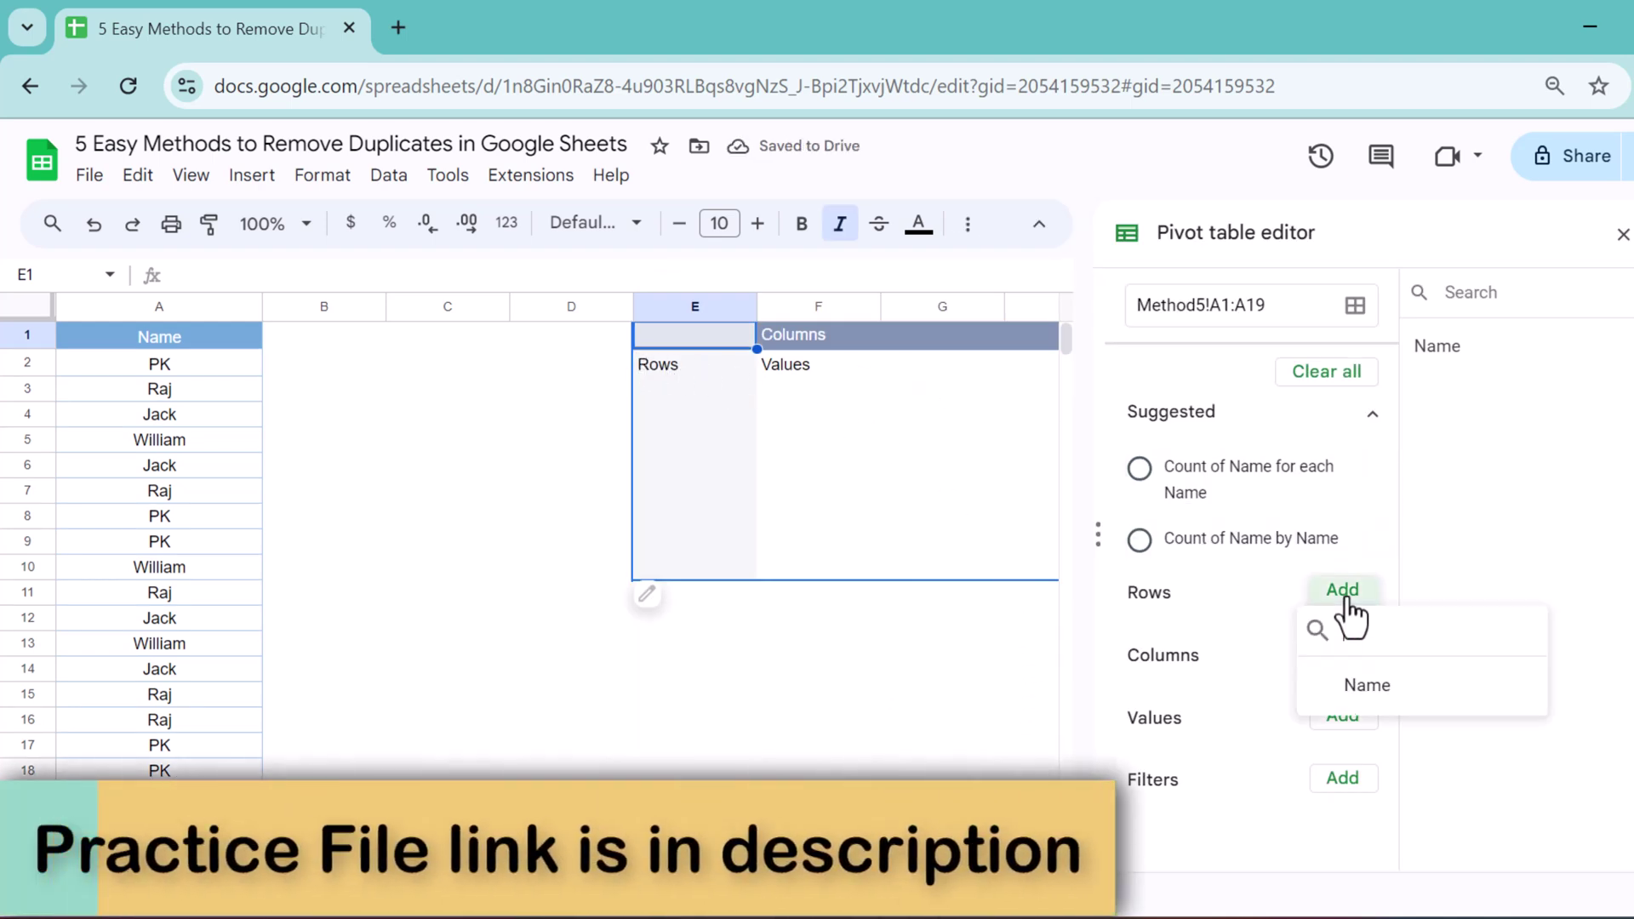
pyautogui.click(1367, 690)
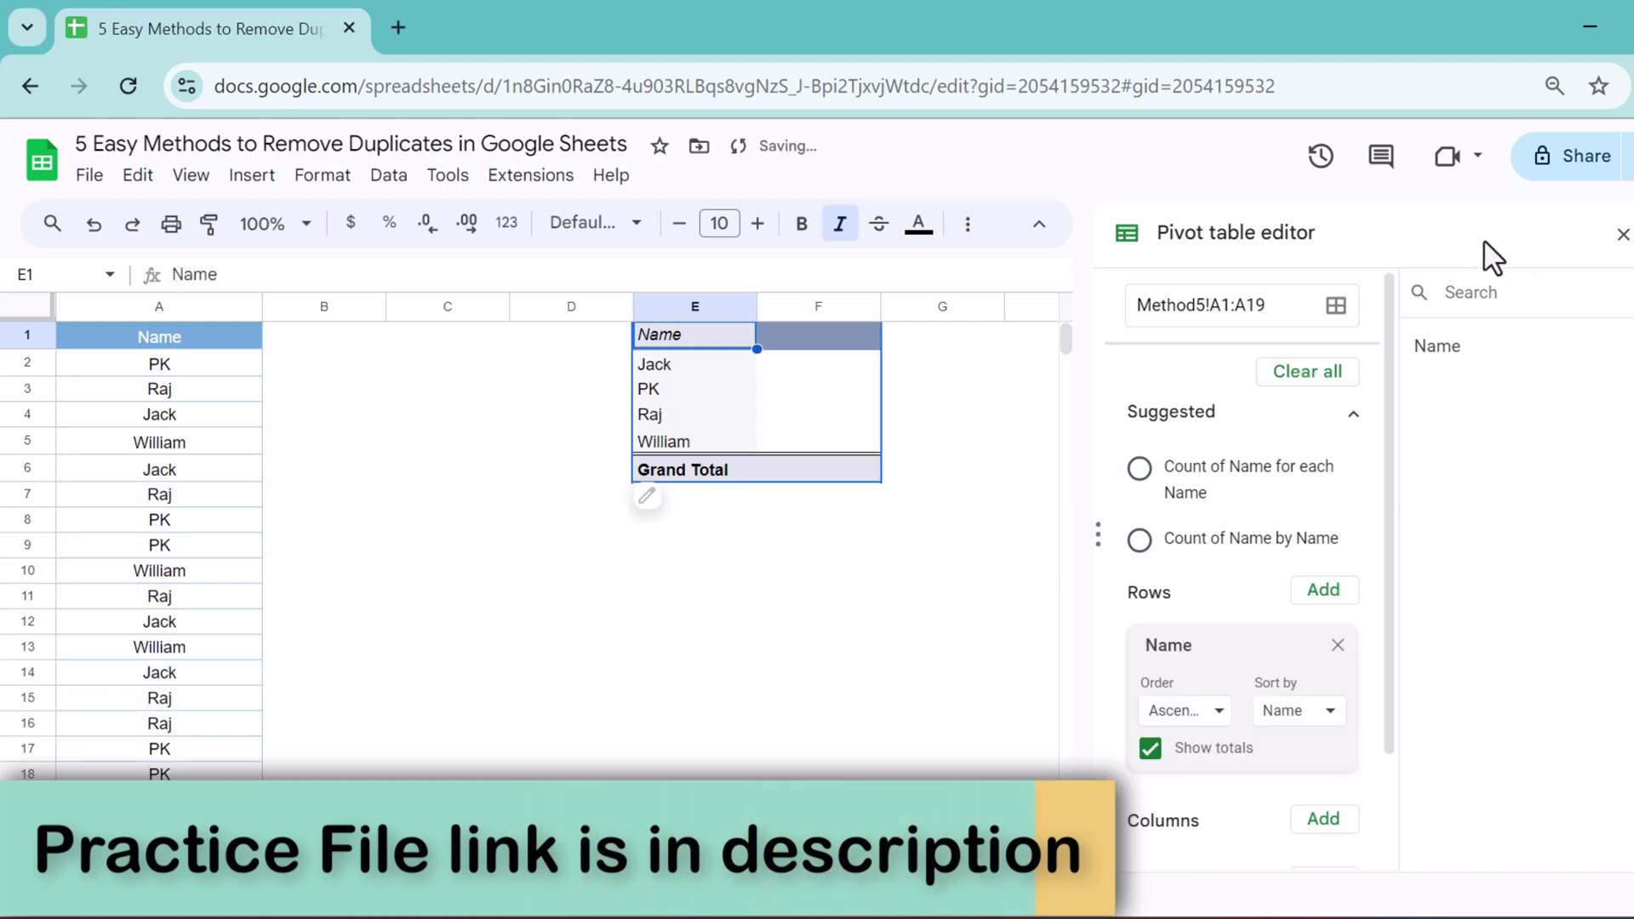
pyautogui.click(1622, 238)
# Select the pivot table block D1:G8 ready for copying.
pyautogui.click(1104, 447)
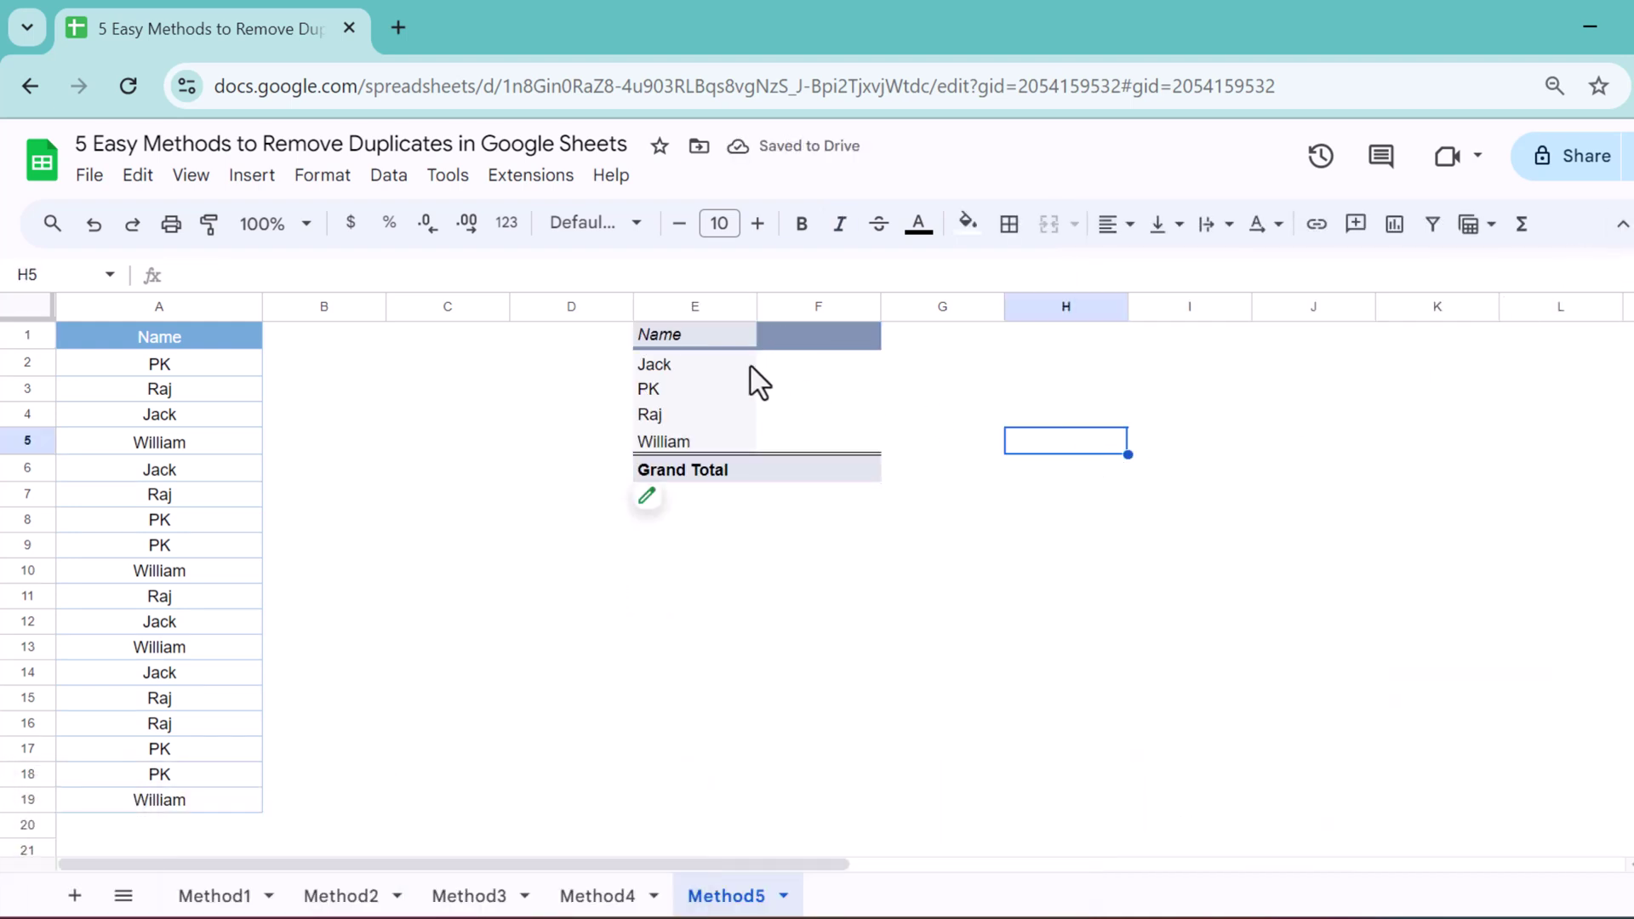
pyautogui.moveTo(575, 305); pyautogui.dragTo(940, 391)
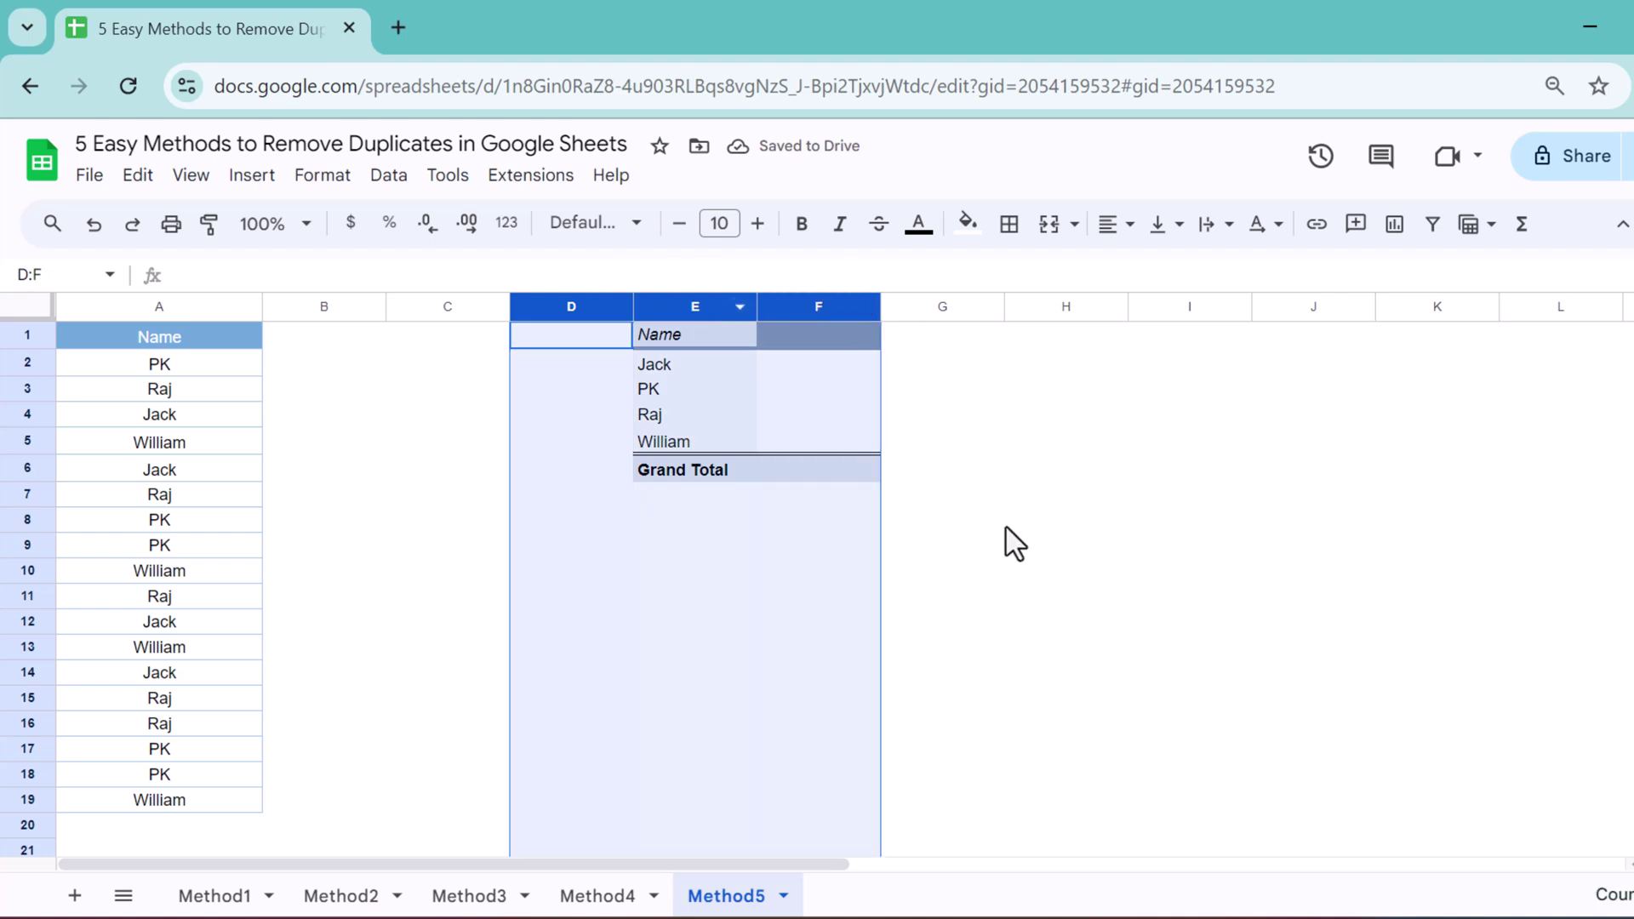
pyautogui.moveTo(983, 521)
pyautogui.mouseDown()
pyautogui.moveTo(548, 339)
pyautogui.moveTo(528, 311)
pyautogui.mouseUp()
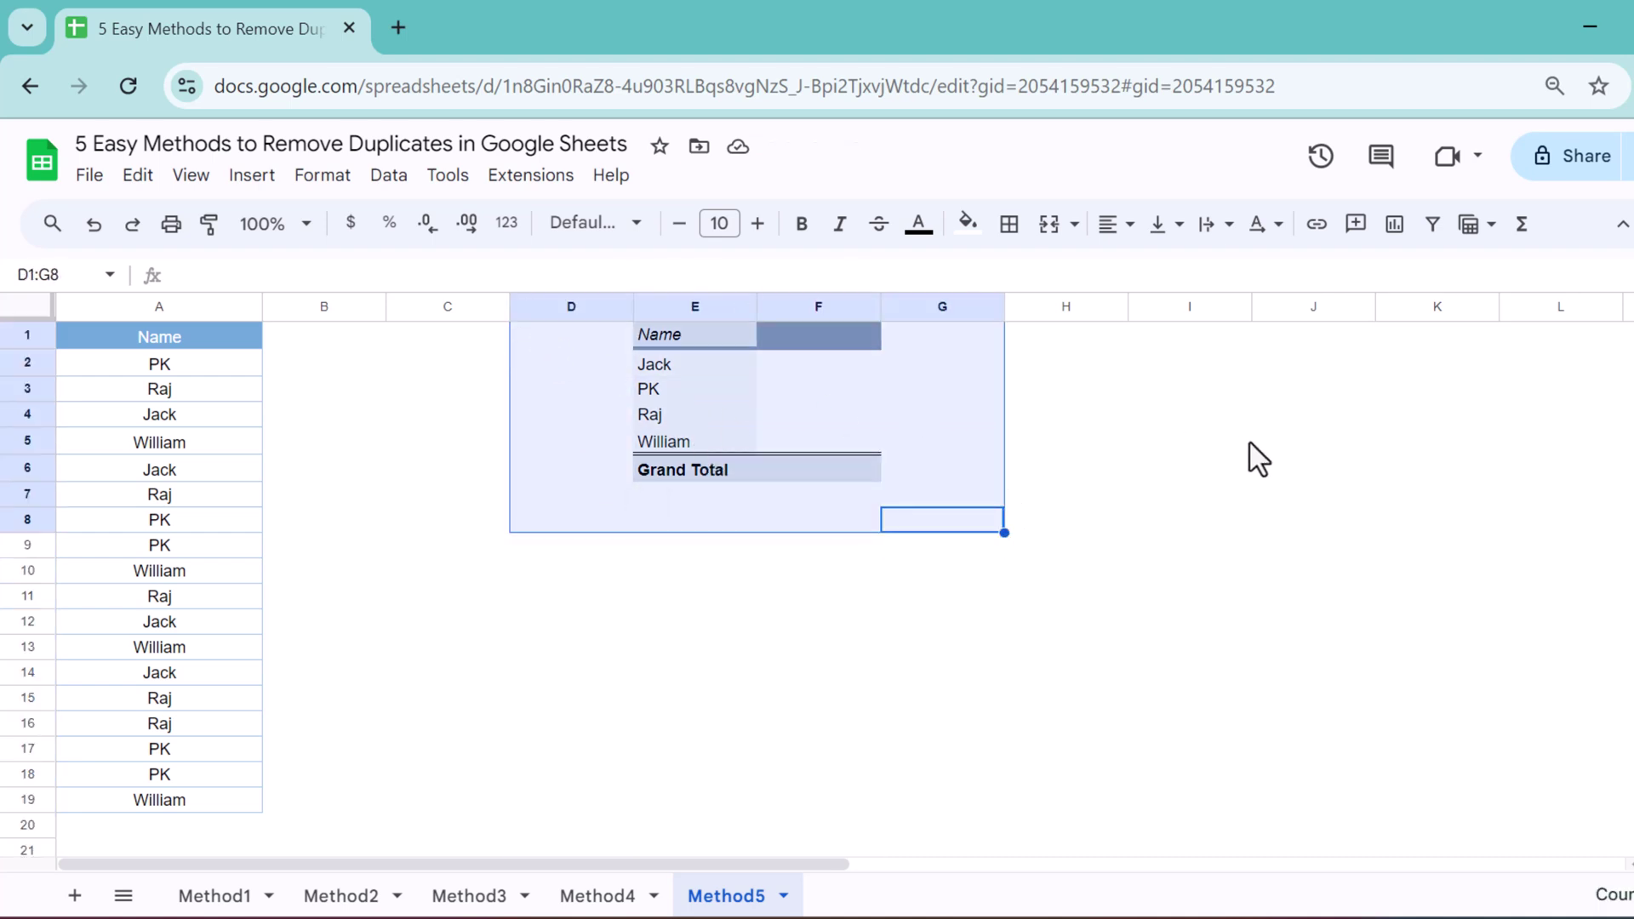
# Copy D1:G8 and paste it back as values only, replacing the pivot table.
pyautogui.hotkey('ctrl', 'c')
pyautogui.hotkey('ctrl', 'shift', 'v')
pyautogui.hotkey('ctrl', 'shift', 'v')
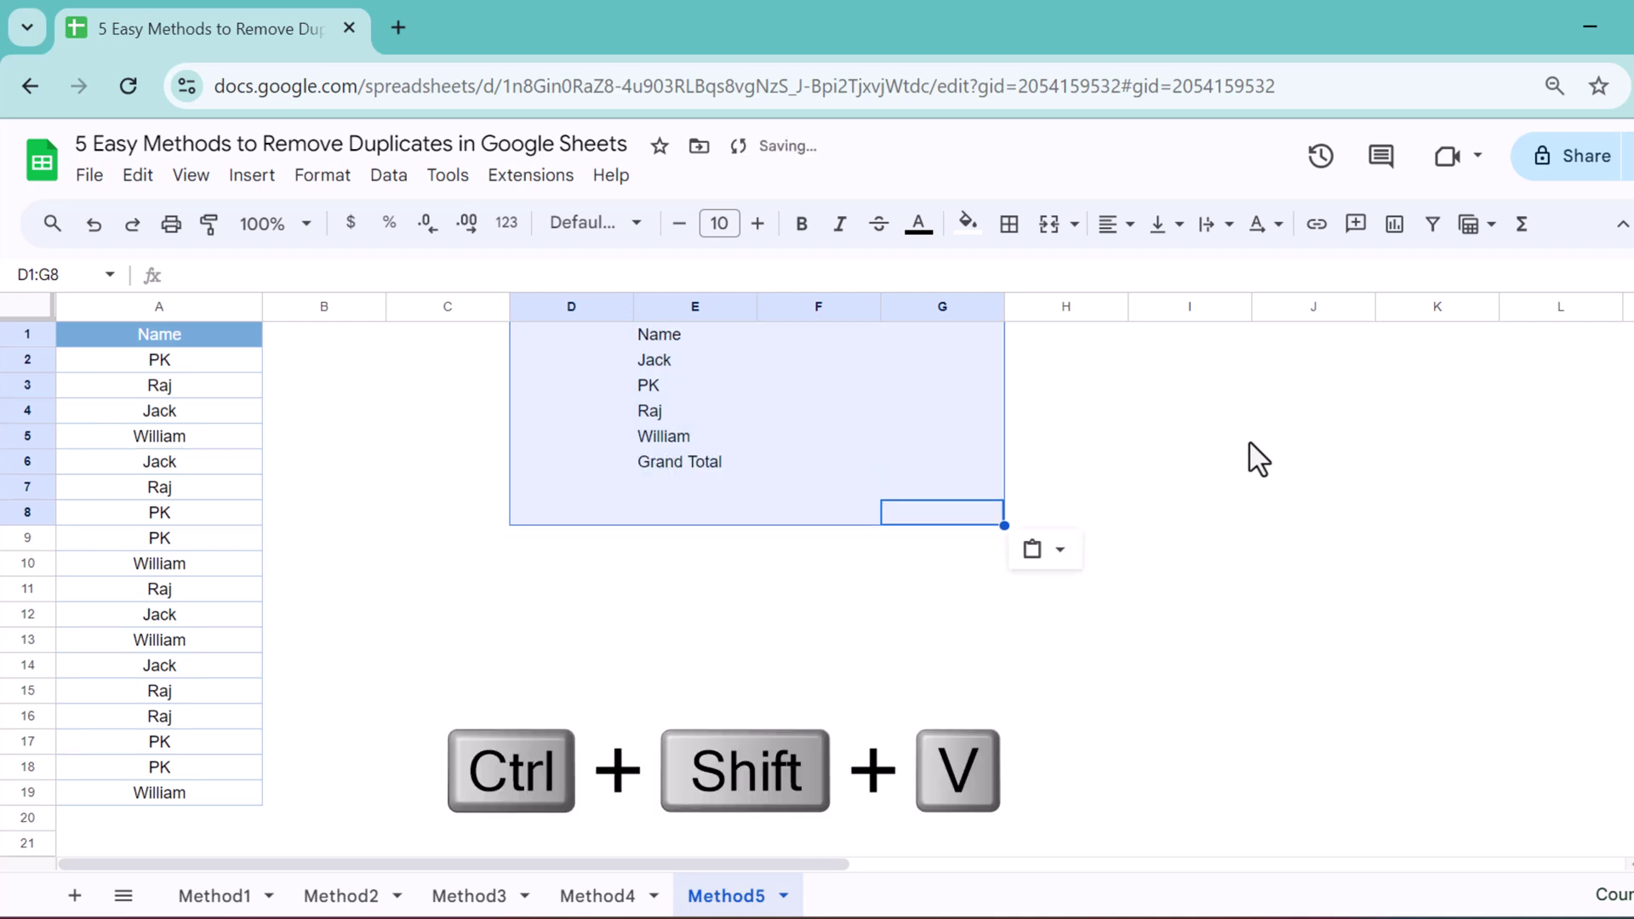
pyautogui.click(852, 570)
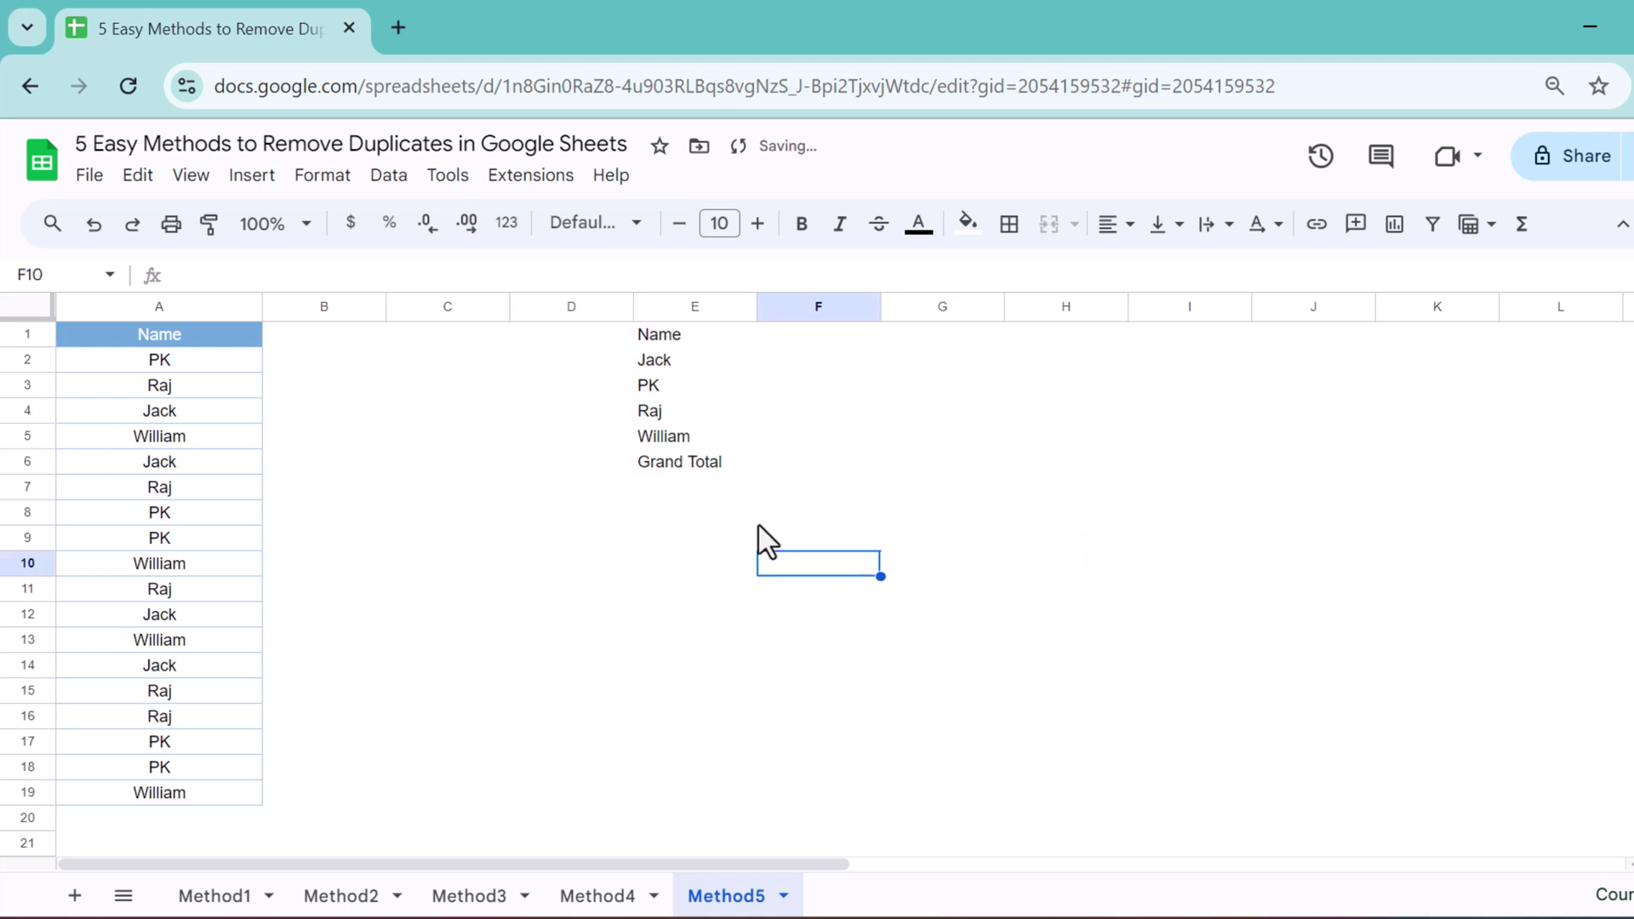
# Delete the Grand Total cell E6, leaving Name, Jack, PK, Raj, William.
pyautogui.click(703, 470)
pyautogui.press('Delete')
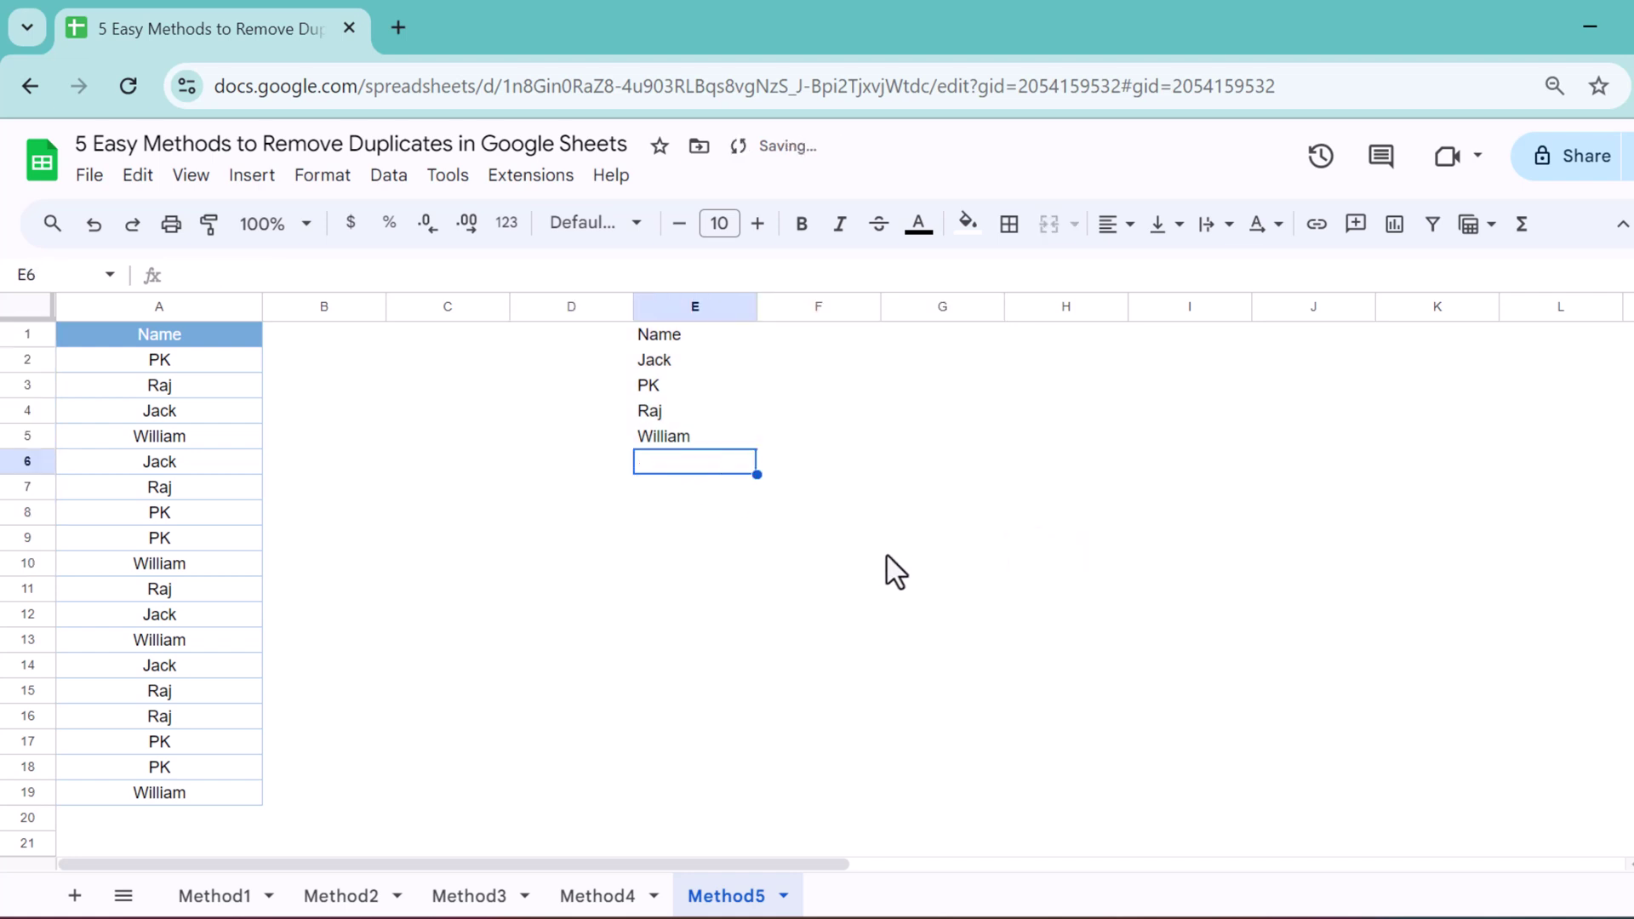
pyautogui.moveTo(689, 337); pyautogui.dragTo(694, 441)
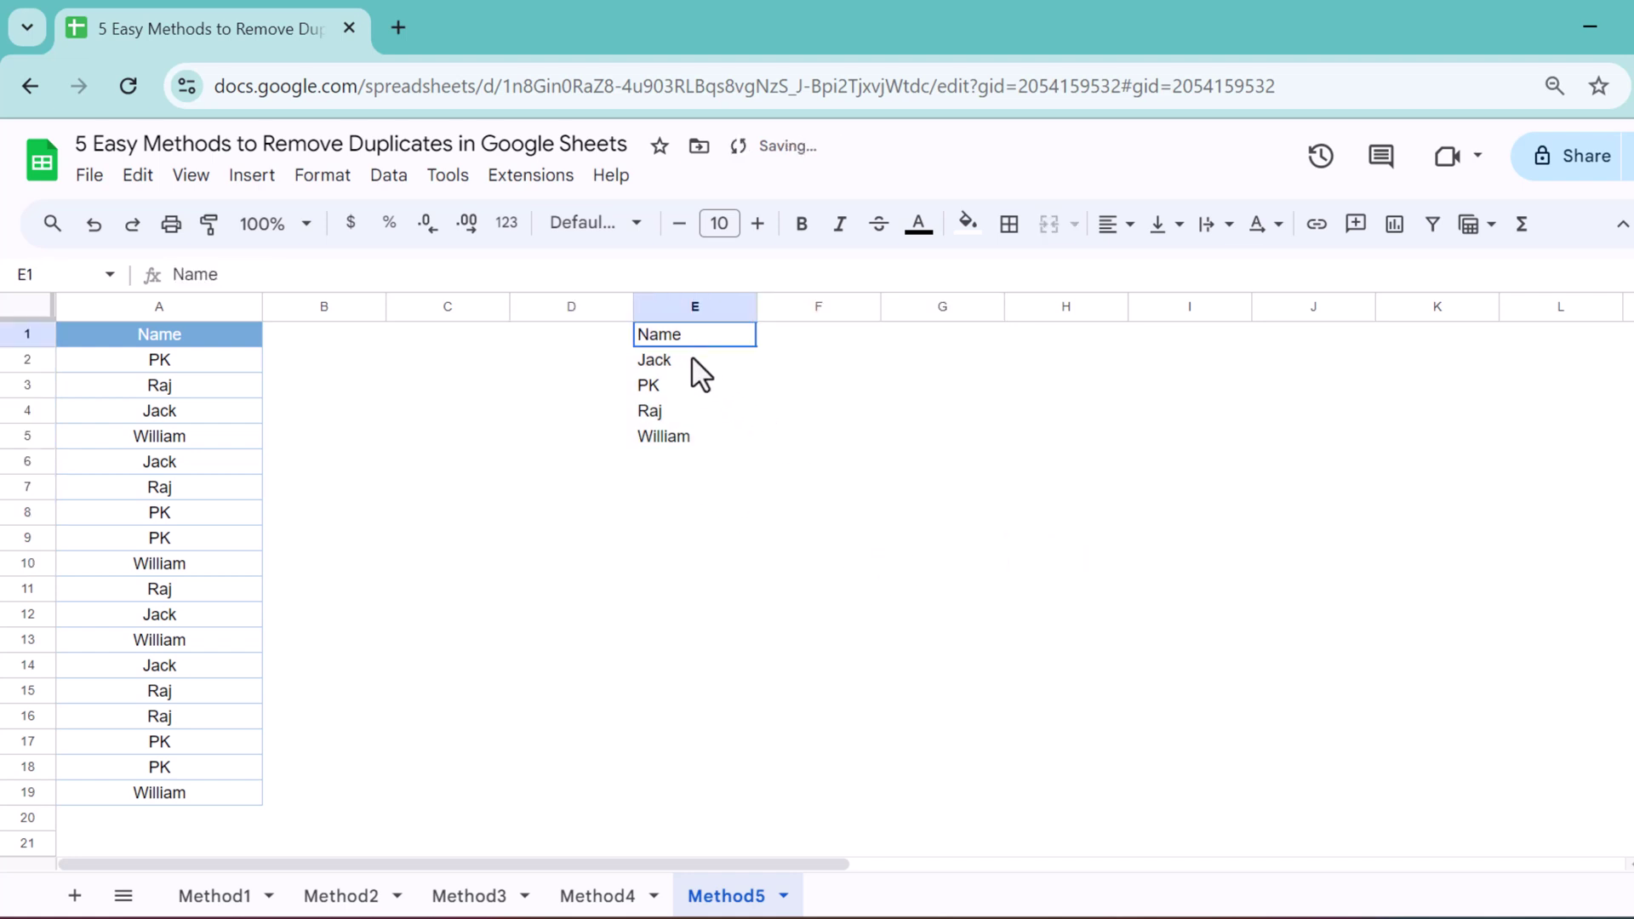
pyautogui.click(627, 547)
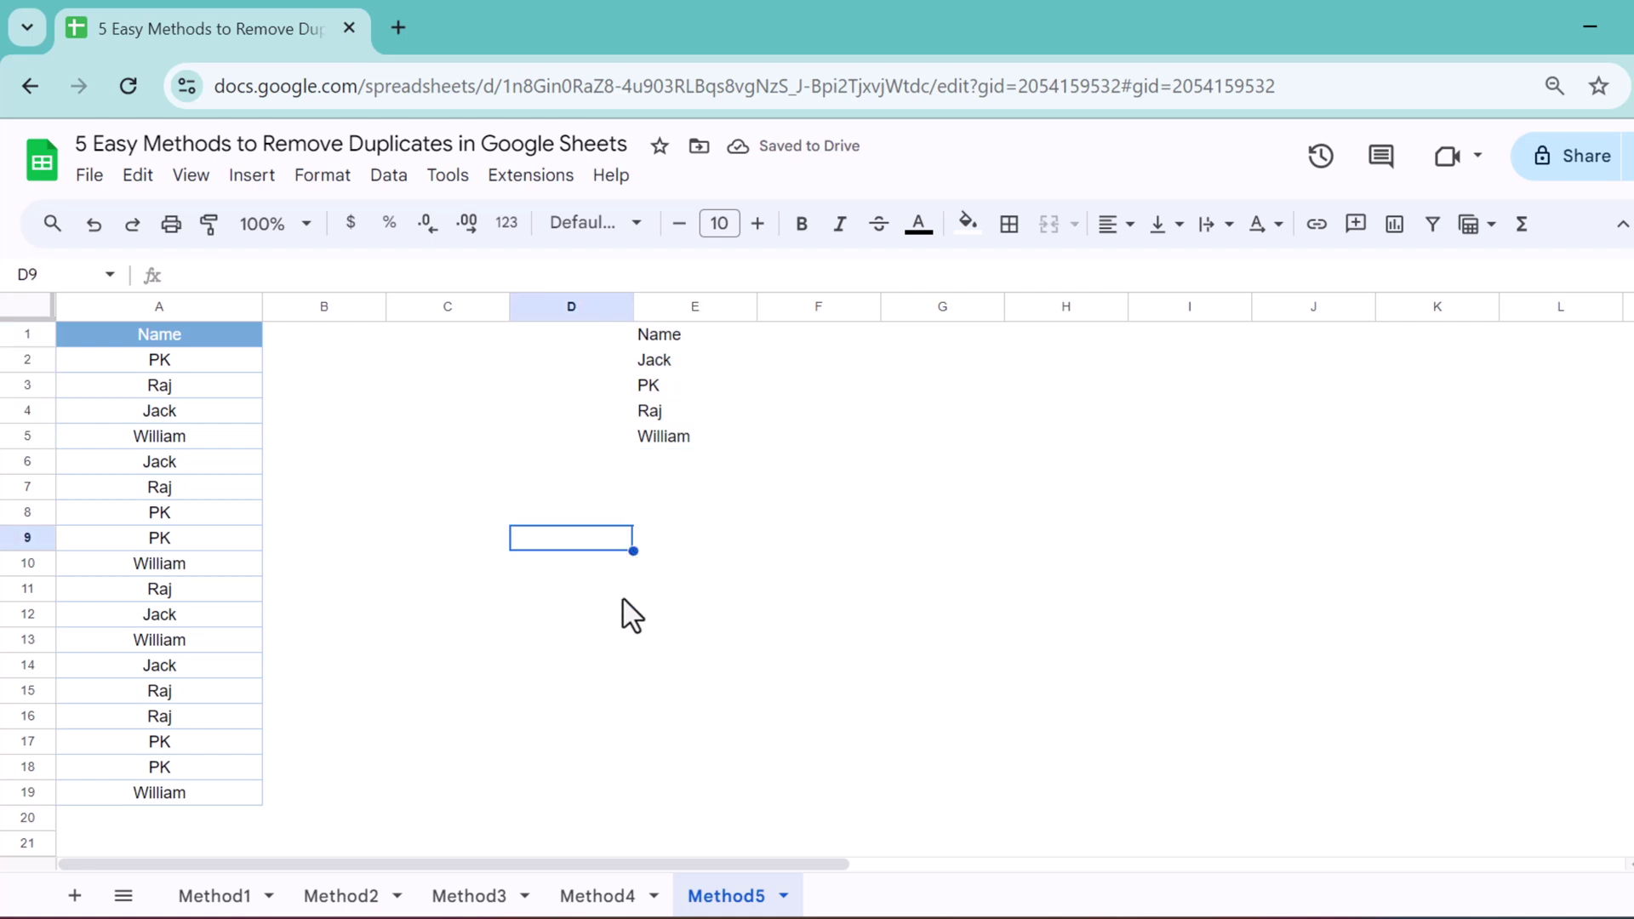